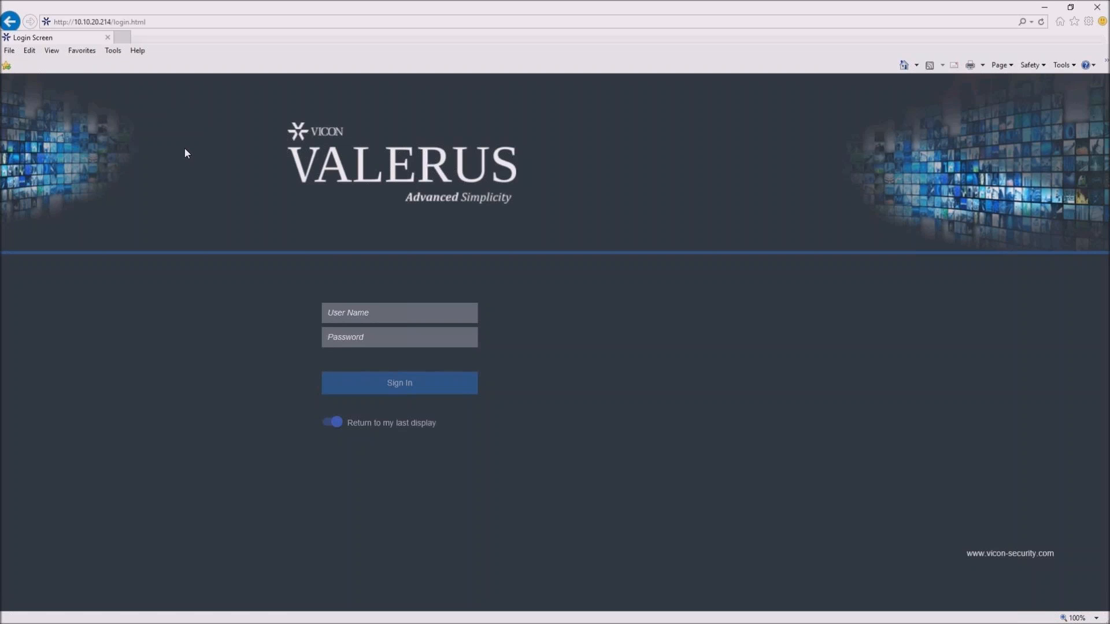
- Sign in to the login page as admin with the account password
{"action": "left_click", "coordinate": [367, 315]}
{"action": "left_click", "coordinate": [367, 315]}
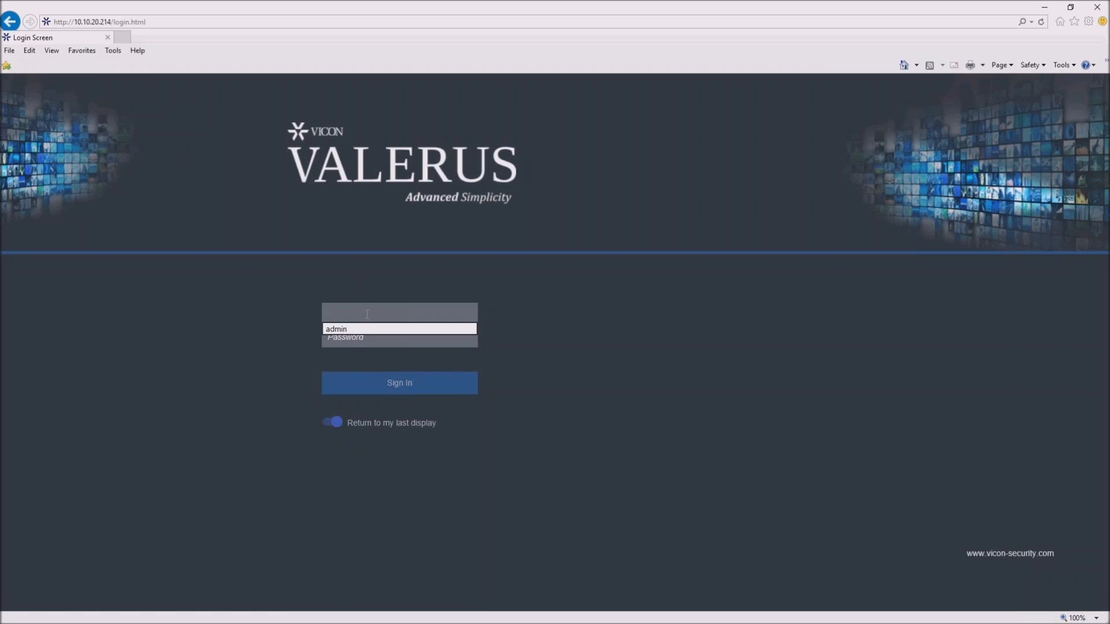
{"action": "left_click", "coordinate": [356, 328]}
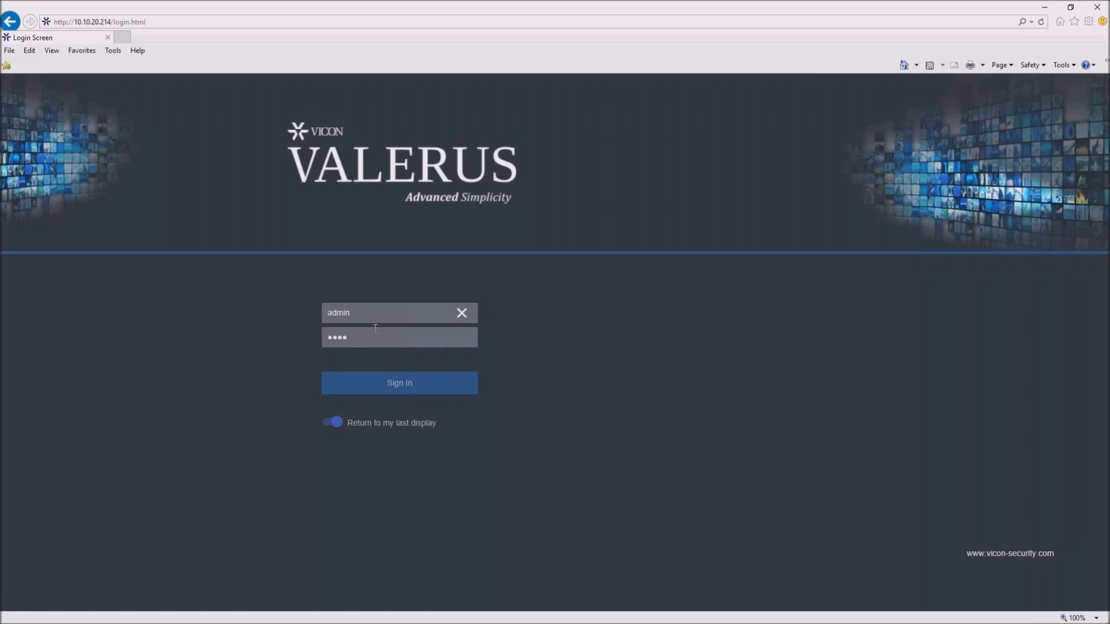
{"action": "left_click", "coordinate": [409, 392]}
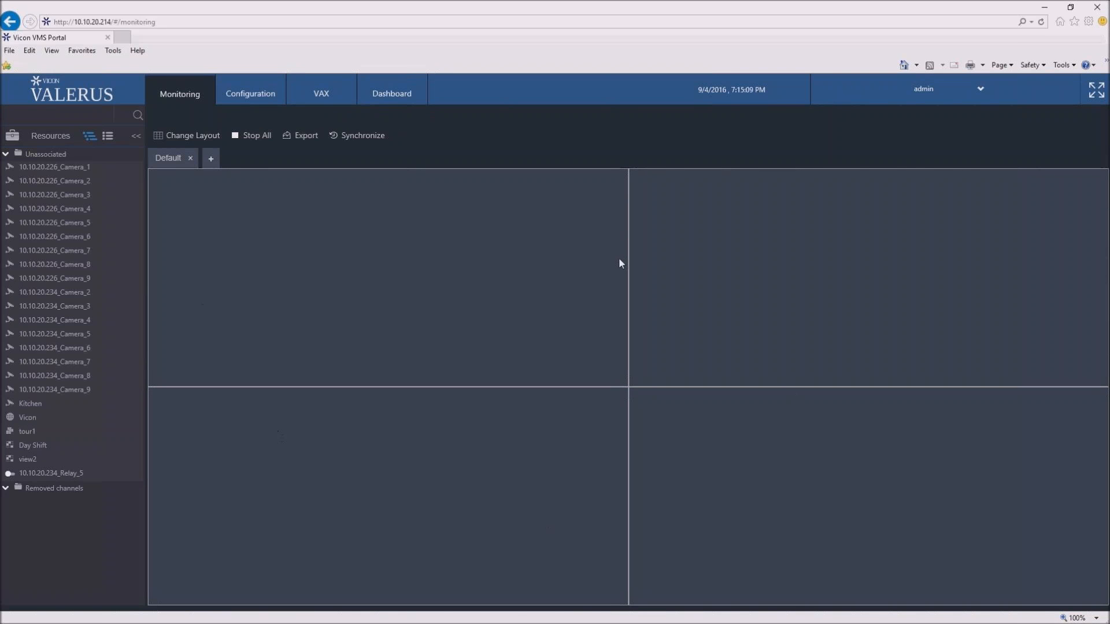
- Change the monitoring layout to the basic 3x3 grid, and switch it back to the basic 2x2 grid
{"action": "left_click", "coordinate": [183, 137]}
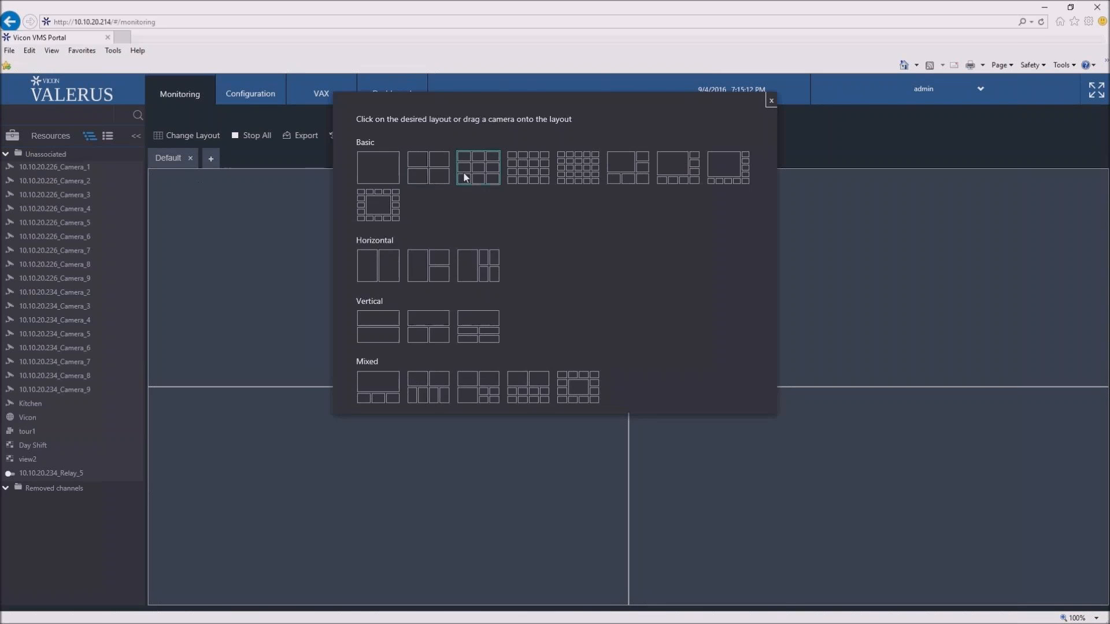
{"action": "left_click", "coordinate": [466, 178]}
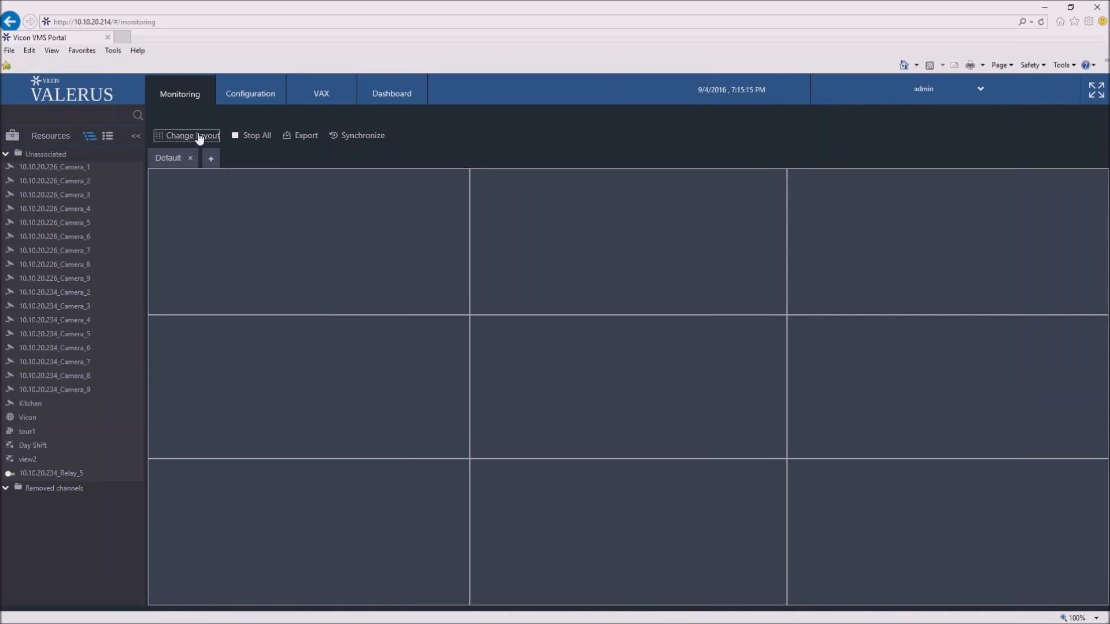
{"action": "left_click", "coordinate": [199, 137]}
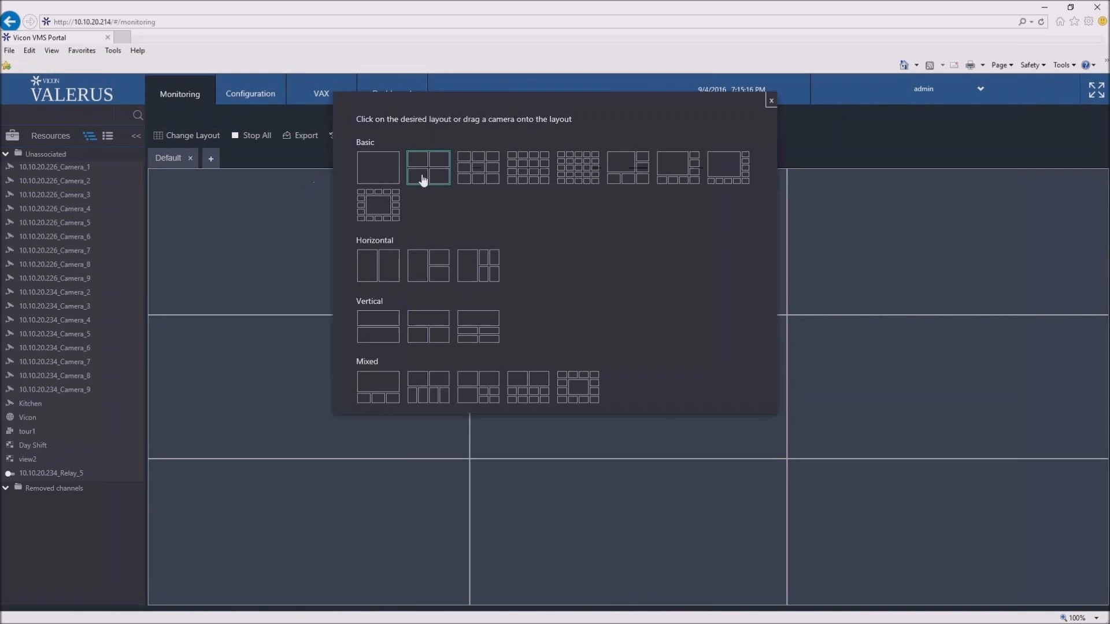
{"action": "left_click", "coordinate": [422, 179]}
- Fill the four tiles in reading order with 10.10.20.226_Camera_1, Camera_2, Camera_3 and Camera_4
{"action": "left_click_drag", "start_coordinate": [58, 167], "coordinate": [246, 218]}
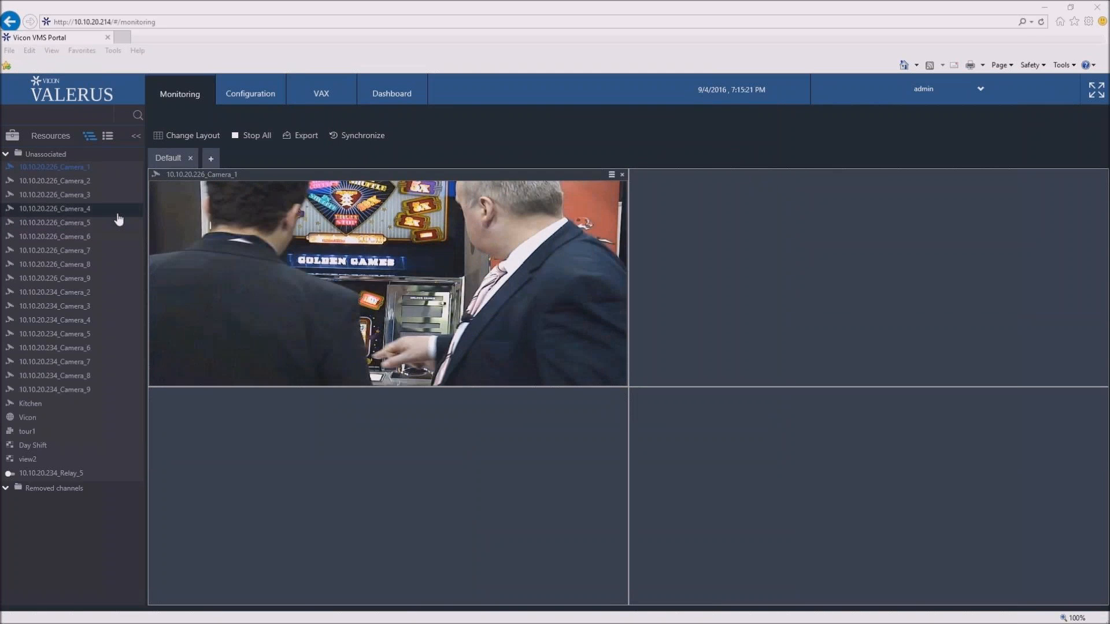
{"action": "left_click_drag", "start_coordinate": [75, 180], "coordinate": [777, 263]}
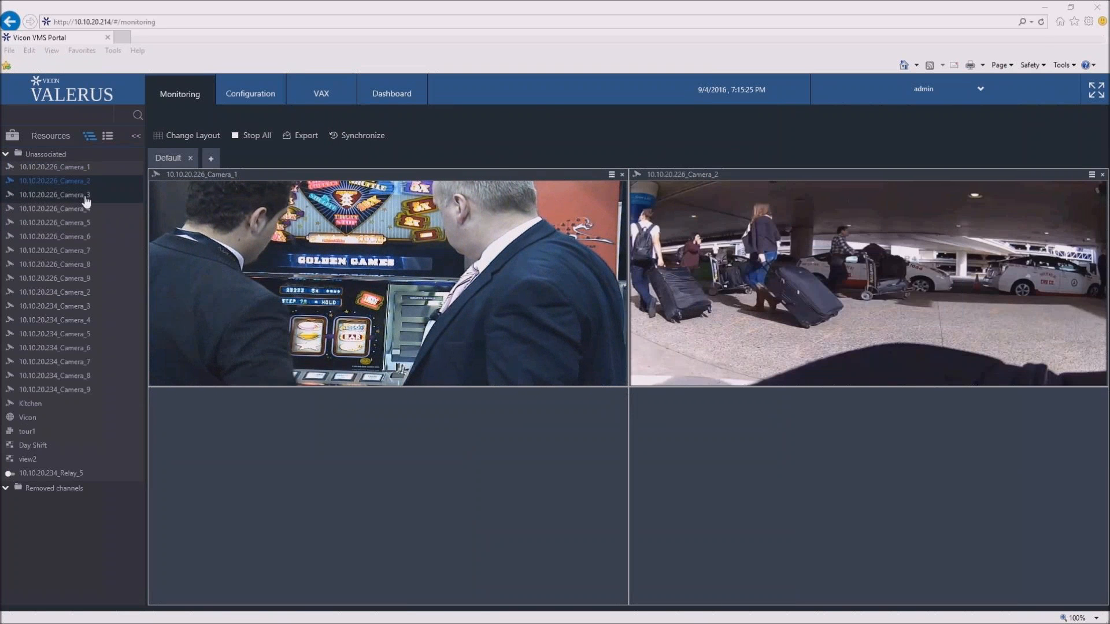
{"action": "left_click_drag", "start_coordinate": [85, 197], "coordinate": [293, 446]}
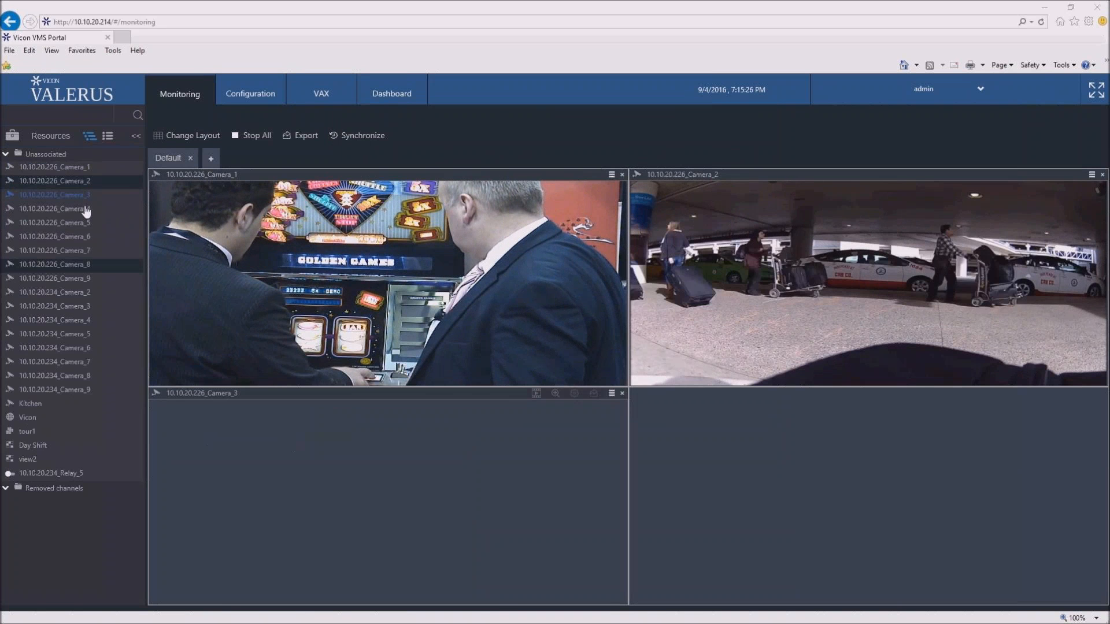
{"action": "left_click_drag", "start_coordinate": [86, 210], "coordinate": [873, 462]}
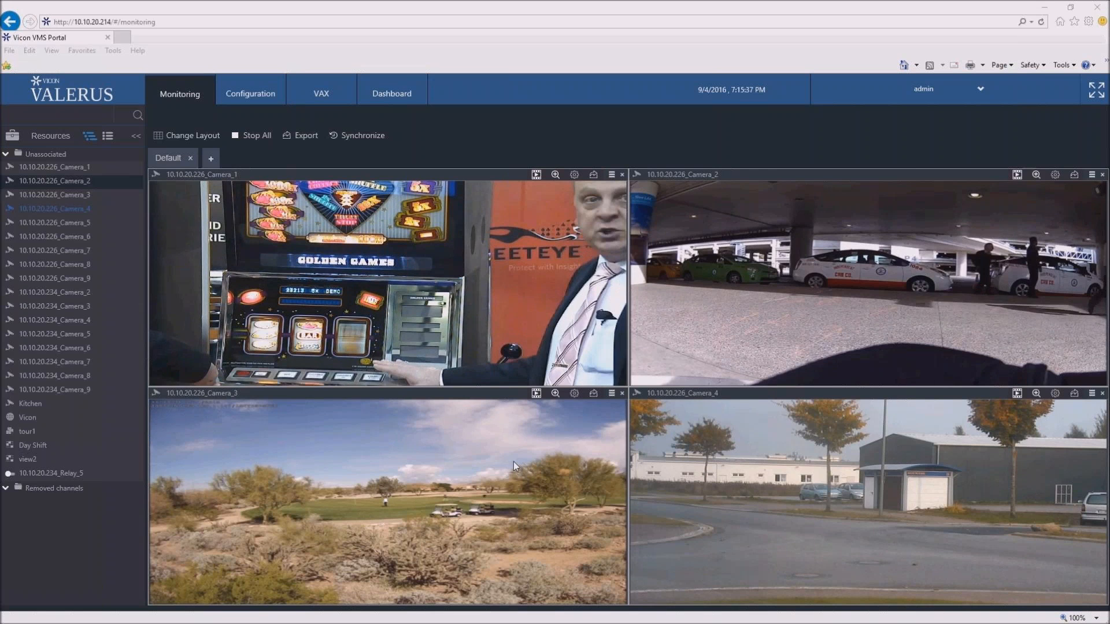
- Enlarge the 10.10.20.226_Camera_1 tile to fill the viewing area, and restore the four-tile view
{"action": "double_click", "coordinate": [419, 297]}
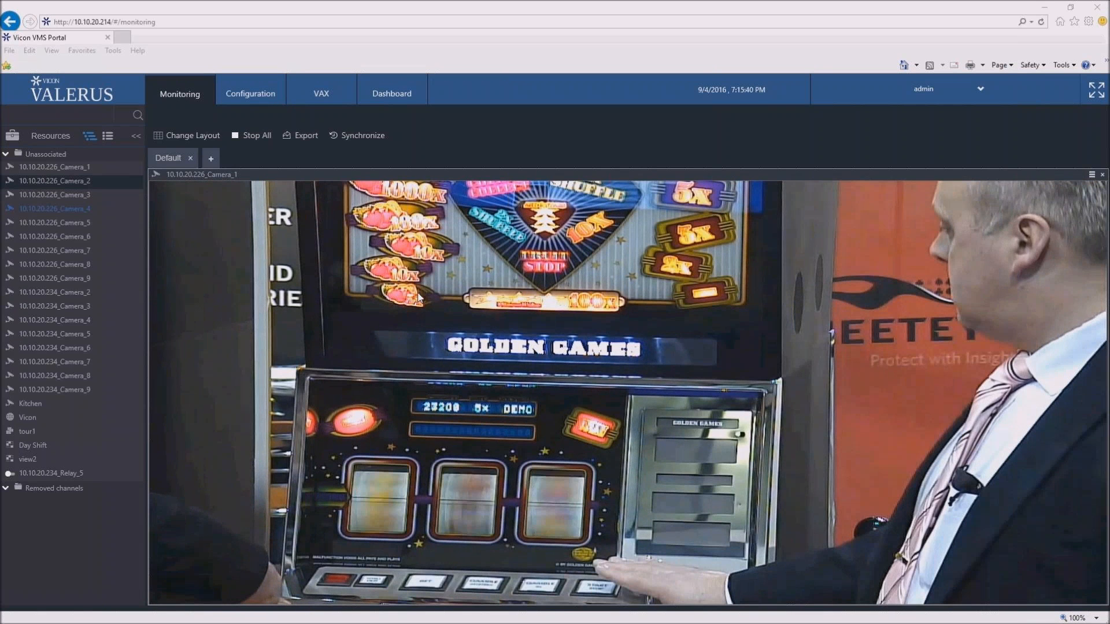
{"action": "double_click", "coordinate": [419, 298]}
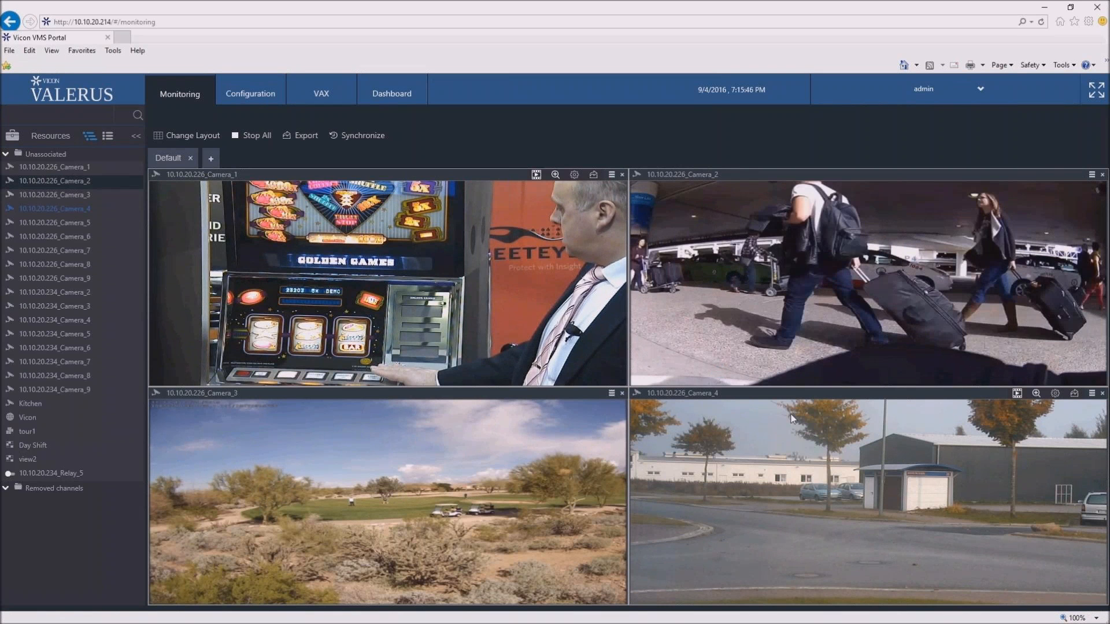
- Rearrange the tiles to put Camera_4 at upper right, Camera_2 at lower left and Camera_3 at lower right
{"action": "left_click_drag", "start_coordinate": [782, 398], "coordinate": [442, 172]}
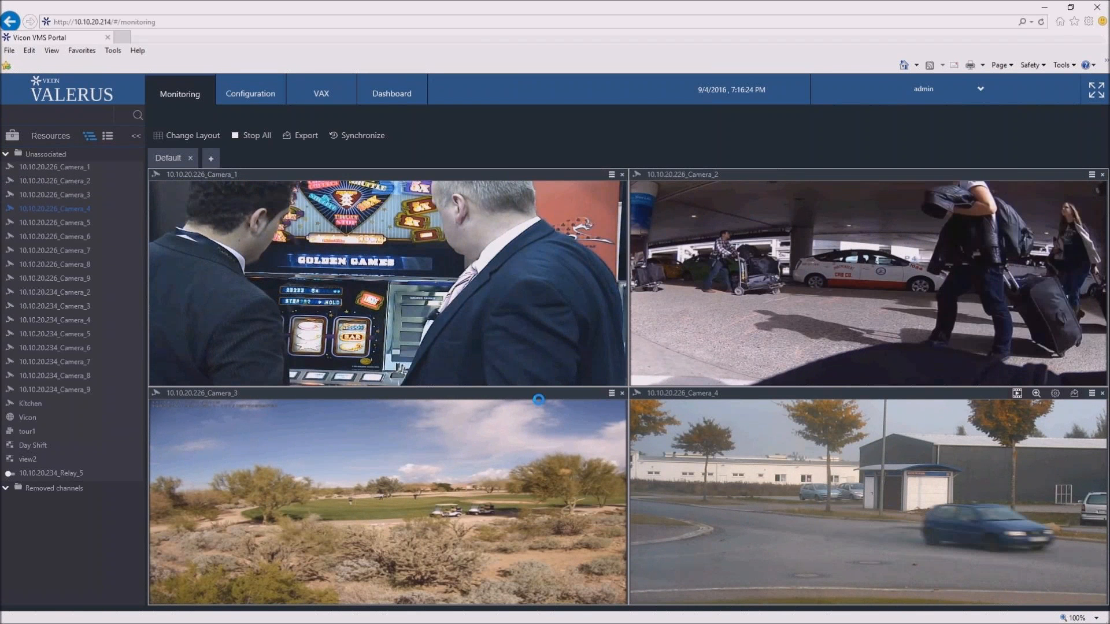
{"action": "left_click_drag", "start_coordinate": [538, 400], "coordinate": [453, 394]}
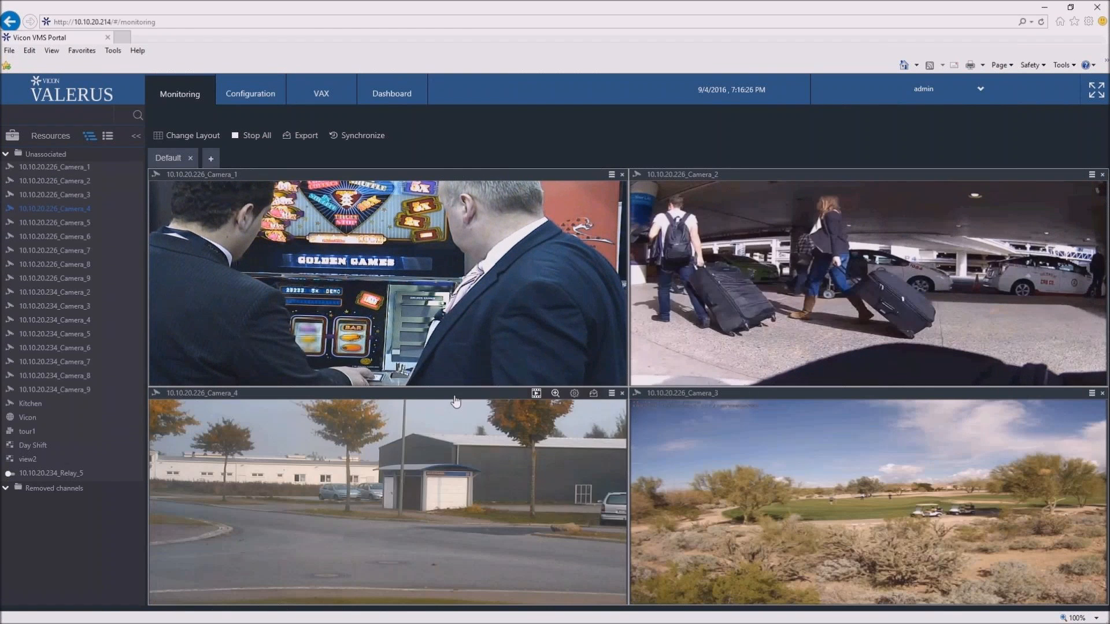
{"action": "left_click_drag", "start_coordinate": [631, 328], "coordinate": [791, 180]}
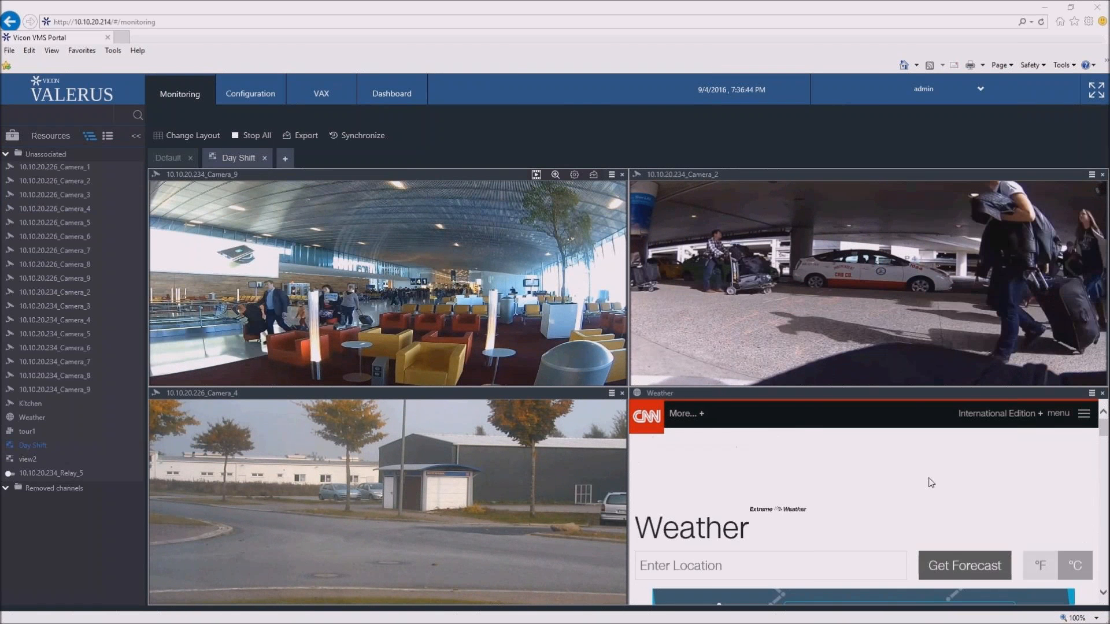
- Read through the Weather web page in the Day Shift view, and return to the Default view
{"action": "scroll", "coordinate": [990, 563], "scroll_direction": "down", "scroll_amount": 1}
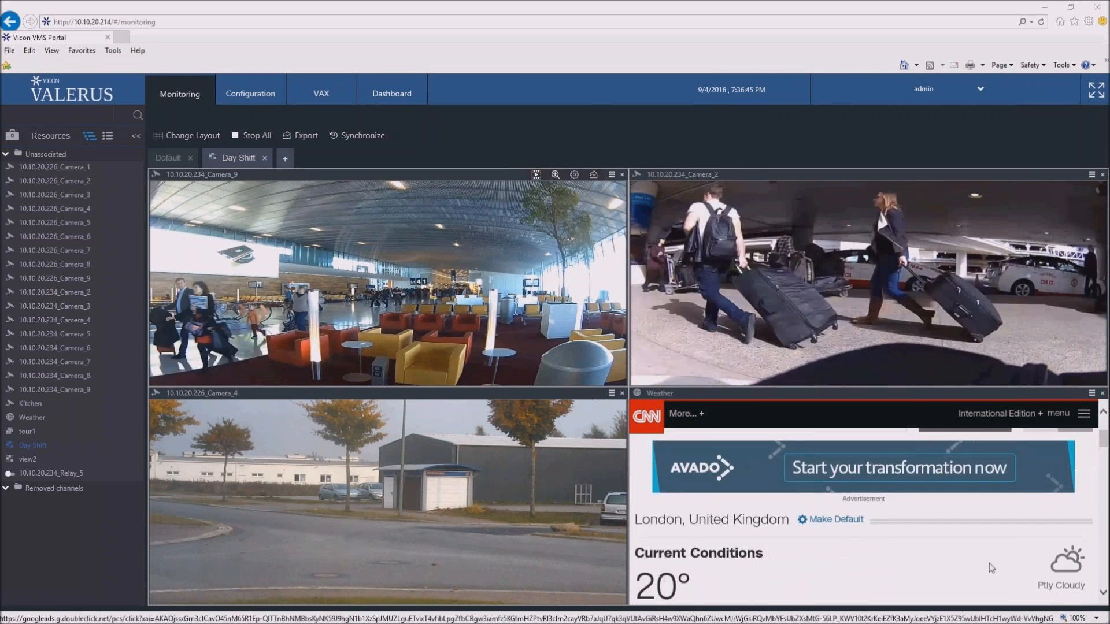
{"action": "scroll", "coordinate": [989, 563], "scroll_direction": "down", "scroll_amount": 2}
{"action": "scroll", "coordinate": [764, 488], "scroll_direction": "down", "scroll_amount": 2}
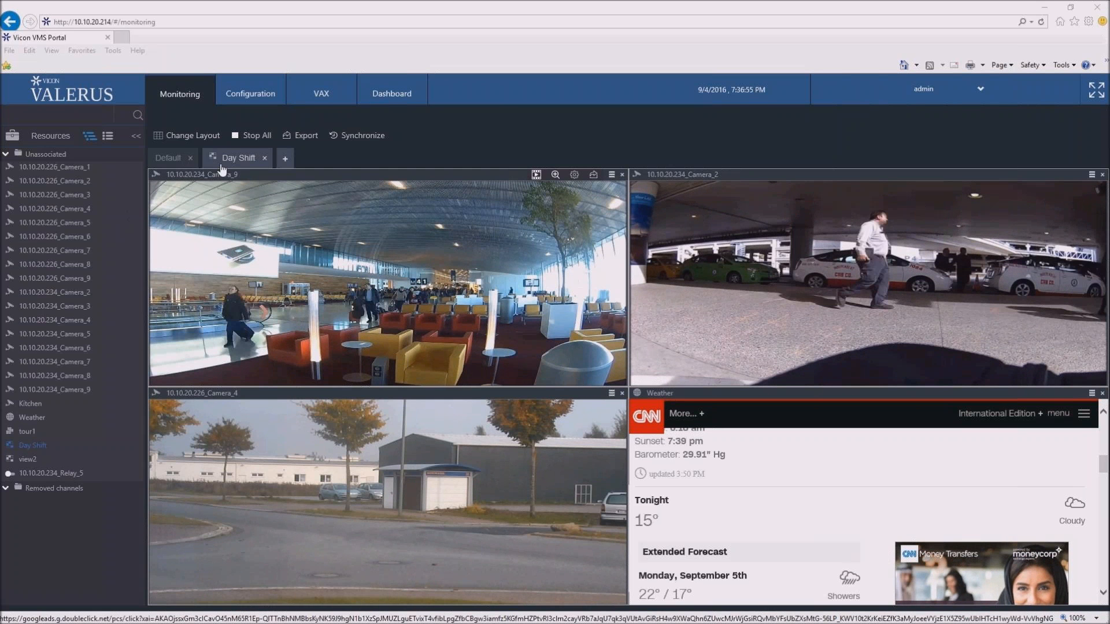
{"action": "left_click", "coordinate": [182, 160]}
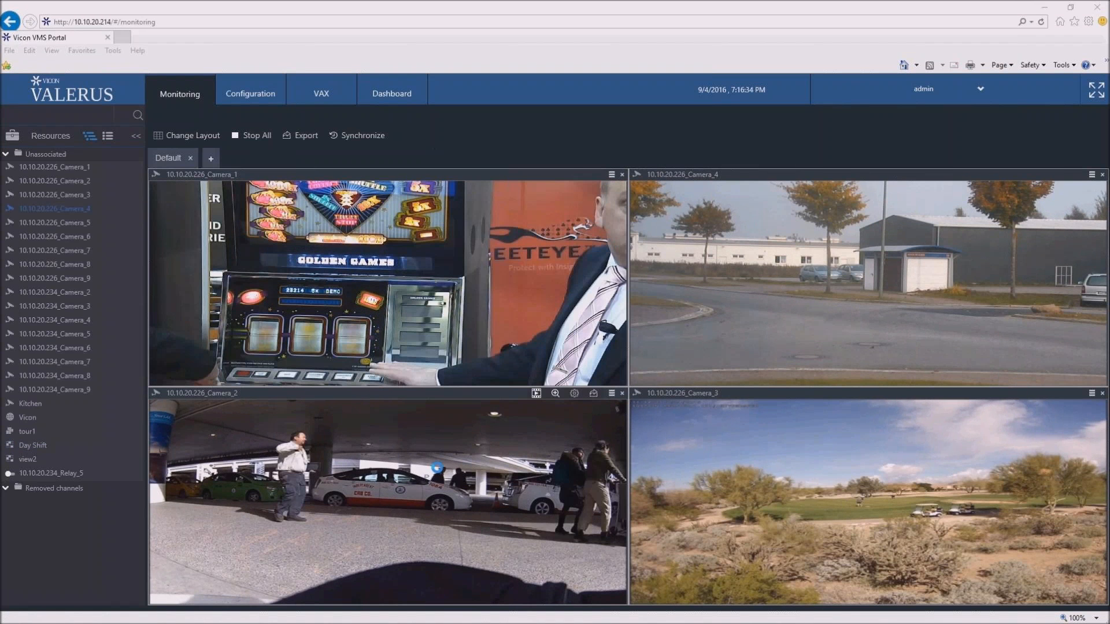
- Enlarge 10.10.20.226_Camera_2 to fill the viewing area and digitally zoom in on the white taxi
{"action": "double_click", "coordinate": [437, 468]}
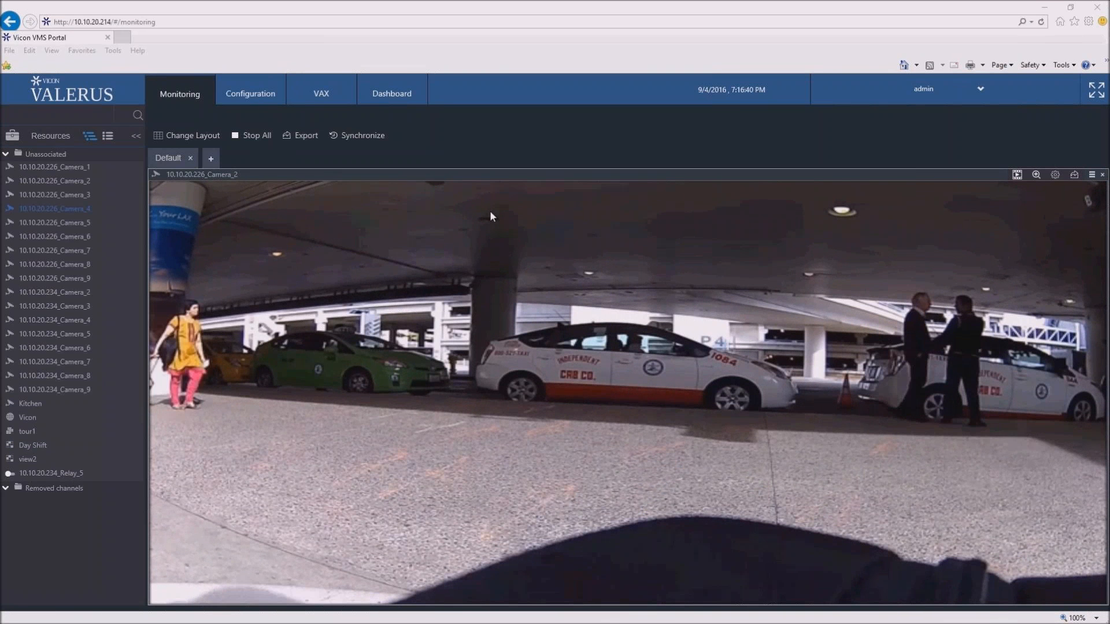
{"action": "left_click", "coordinate": [1036, 174]}
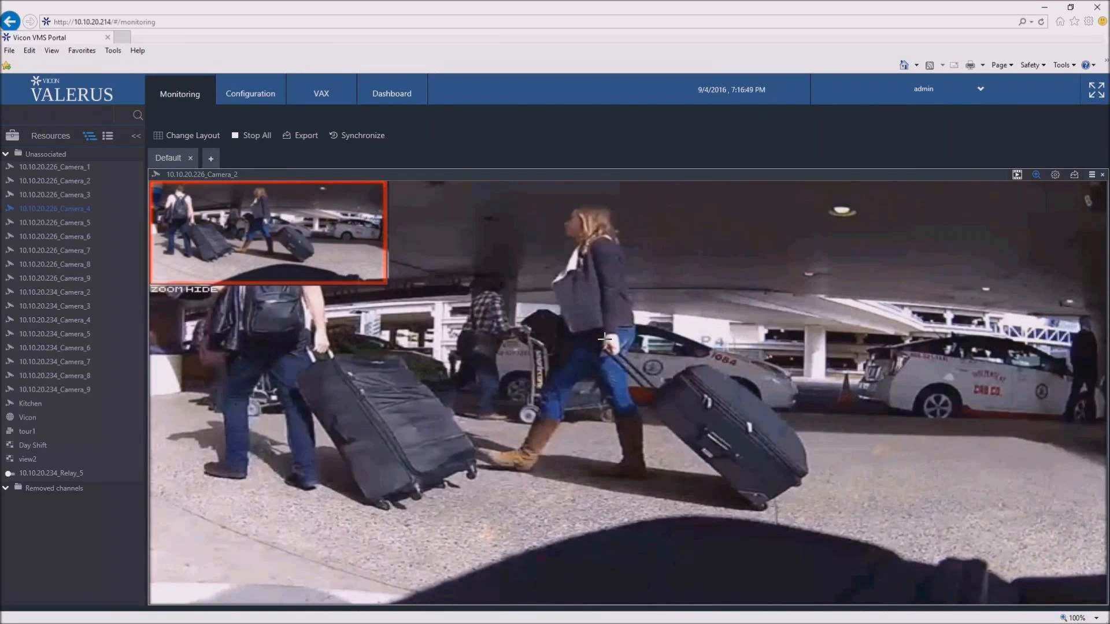
{"action": "left_click_drag", "start_coordinate": [605, 339], "coordinate": [710, 393]}
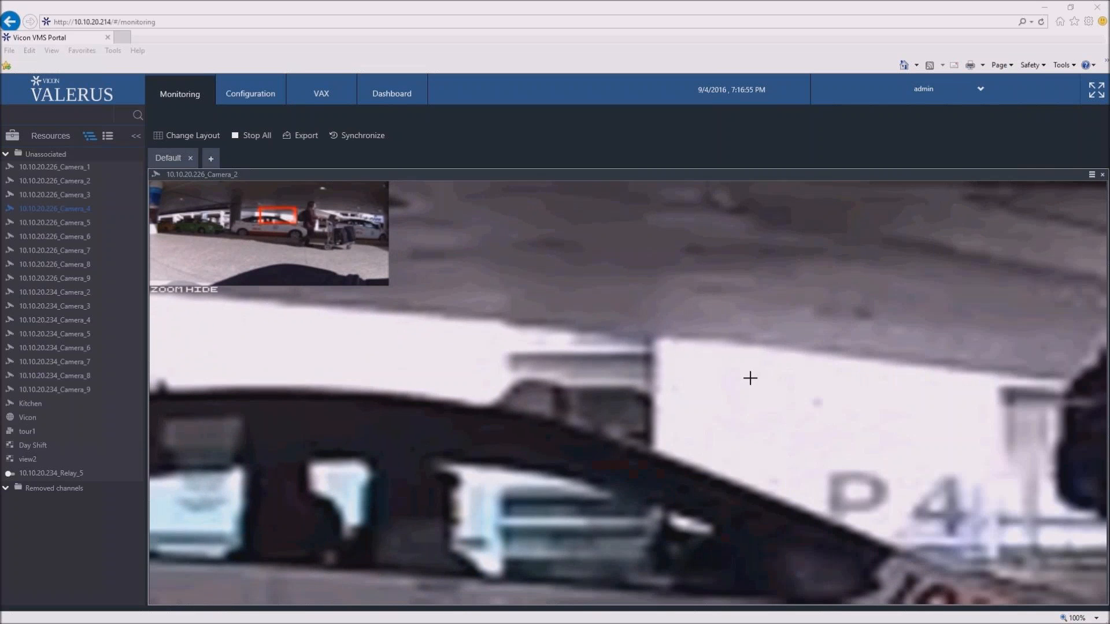
{"action": "scroll", "coordinate": [750, 378], "scroll_direction": "down", "scroll_amount": 2}
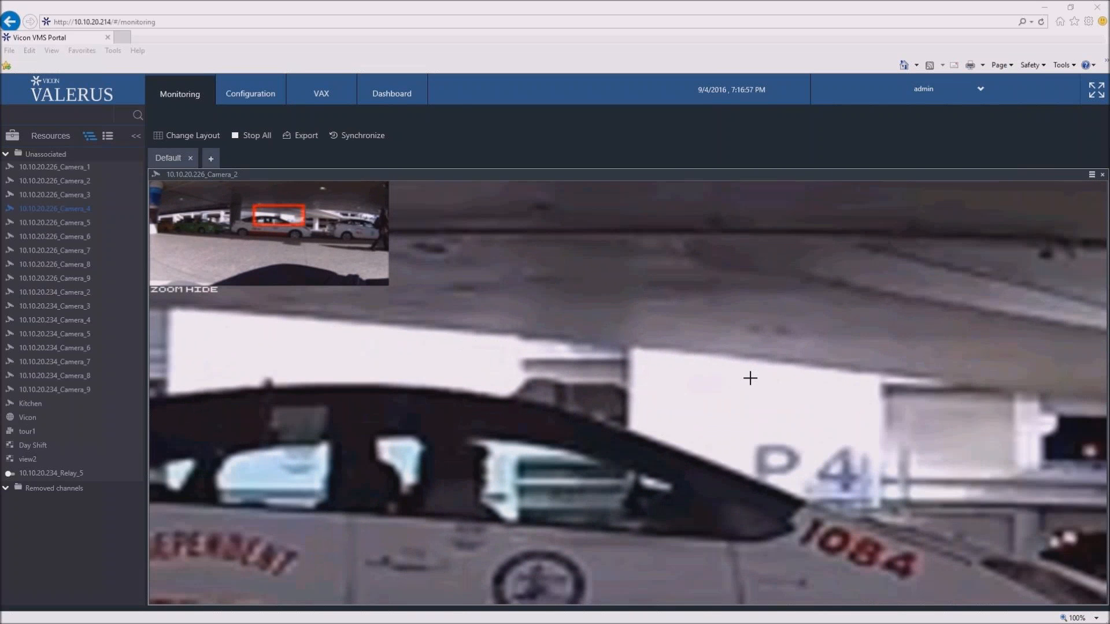
{"action": "scroll", "coordinate": [748, 376], "scroll_direction": "down", "scroll_amount": 1}
- Inspect the taxi by shifting the zoomed region and varying the magnification, then restore the full image and close digital zoom
{"action": "left_click_drag", "start_coordinate": [296, 224], "coordinate": [268, 224]}
{"action": "scroll", "coordinate": [453, 419], "scroll_direction": "up", "scroll_amount": 1}
{"action": "scroll", "coordinate": [452, 419], "scroll_direction": "down", "scroll_amount": 2}
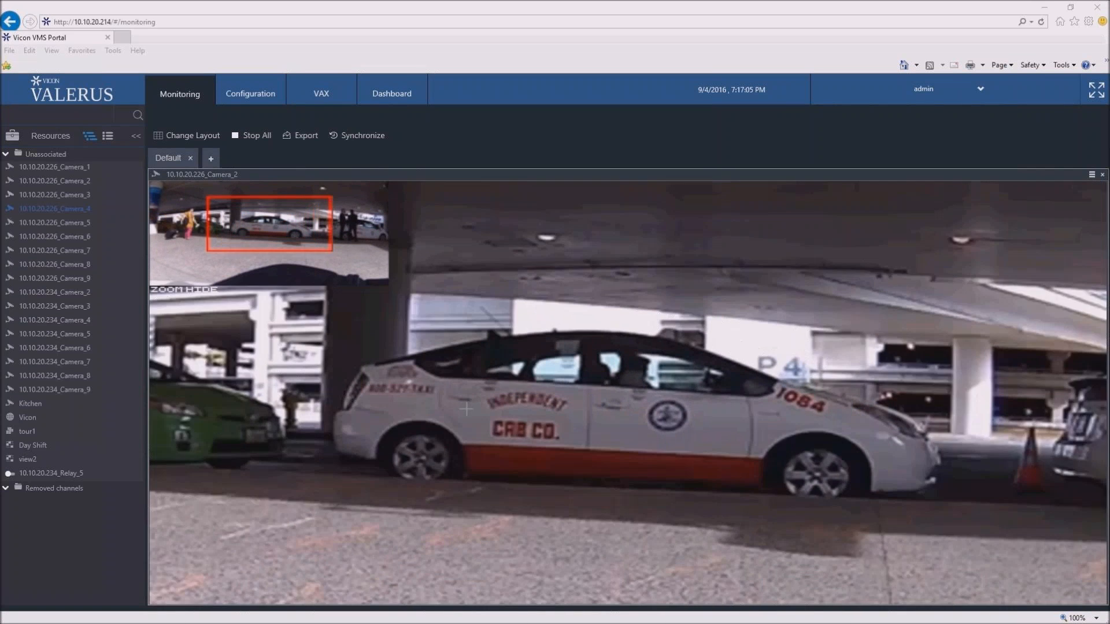
{"action": "scroll", "coordinate": [464, 408], "scroll_direction": "up", "scroll_amount": 2}
{"action": "scroll", "coordinate": [466, 408], "scroll_direction": "down", "scroll_amount": 2}
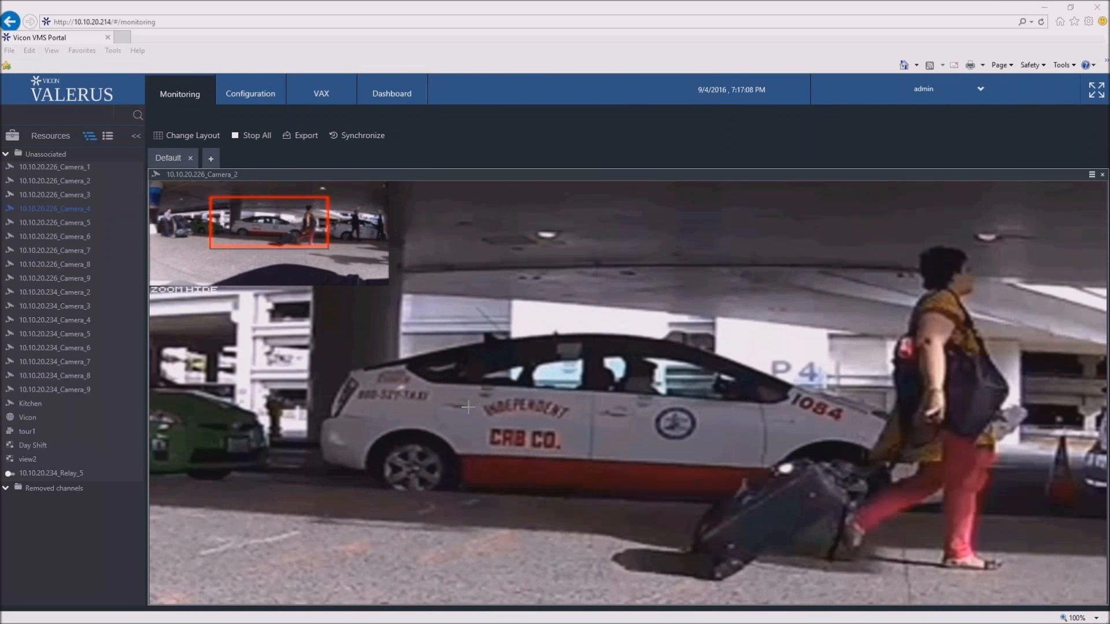
{"action": "scroll", "coordinate": [469, 407], "scroll_direction": "down", "scroll_amount": 2}
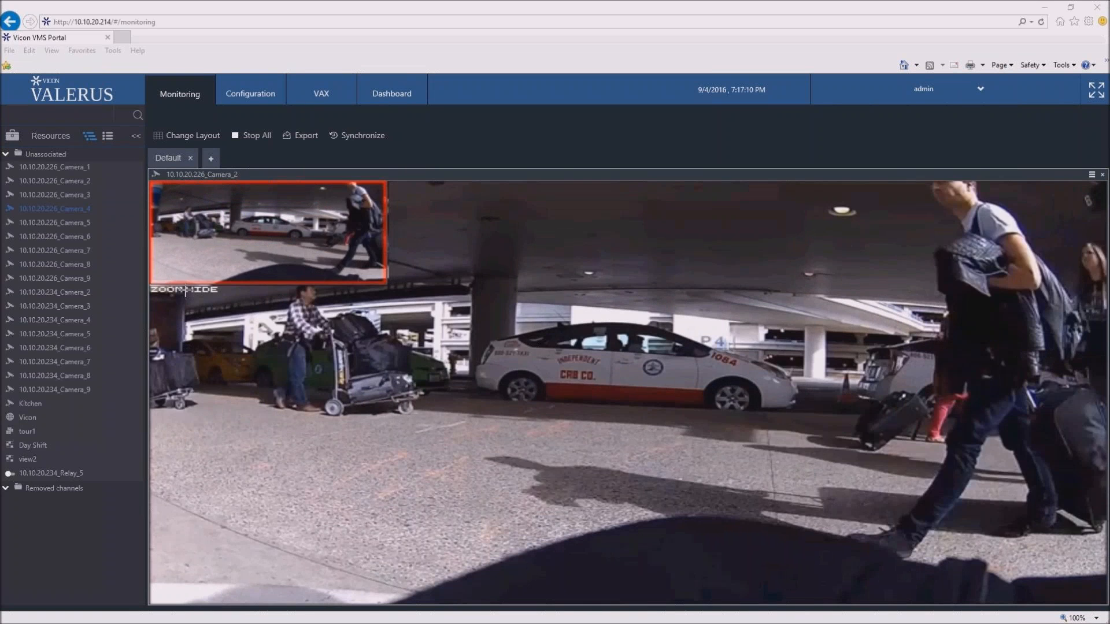
{"action": "left_click", "coordinate": [196, 291]}
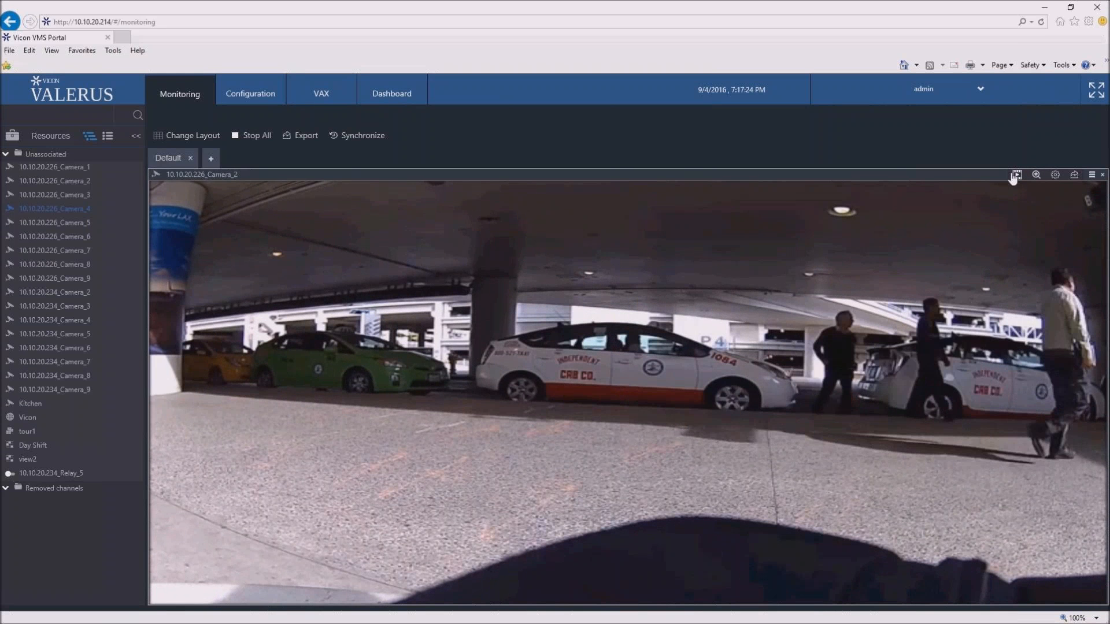
- Open the playback timeline for Camera_2, widen its time span and browse back through the earlier recordings
{"action": "left_click", "coordinate": [1016, 175]}
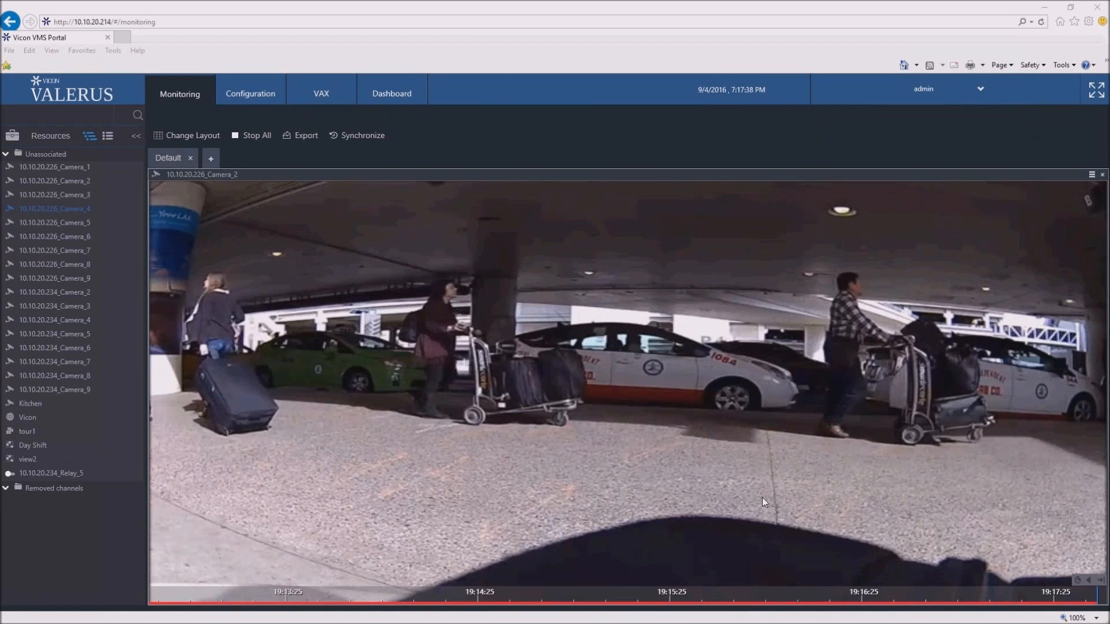
{"action": "scroll", "coordinate": [581, 594], "scroll_direction": "down", "scroll_amount": 2}
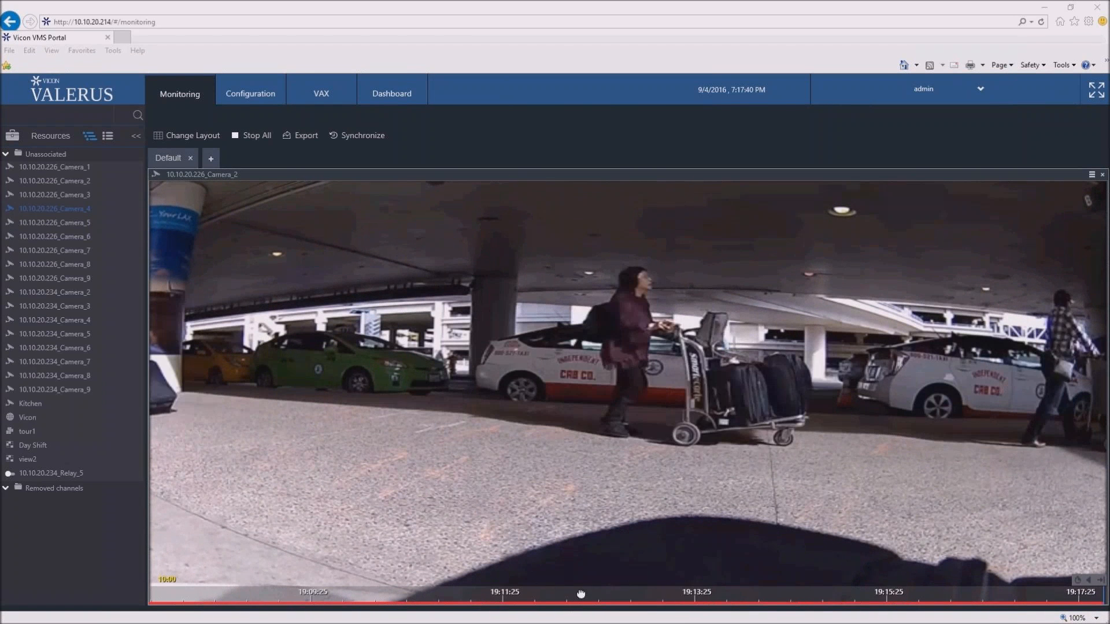
{"action": "left_click_drag", "start_coordinate": [399, 596], "coordinate": [774, 601]}
{"action": "left_click_drag", "start_coordinate": [601, 599], "coordinate": [662, 601]}
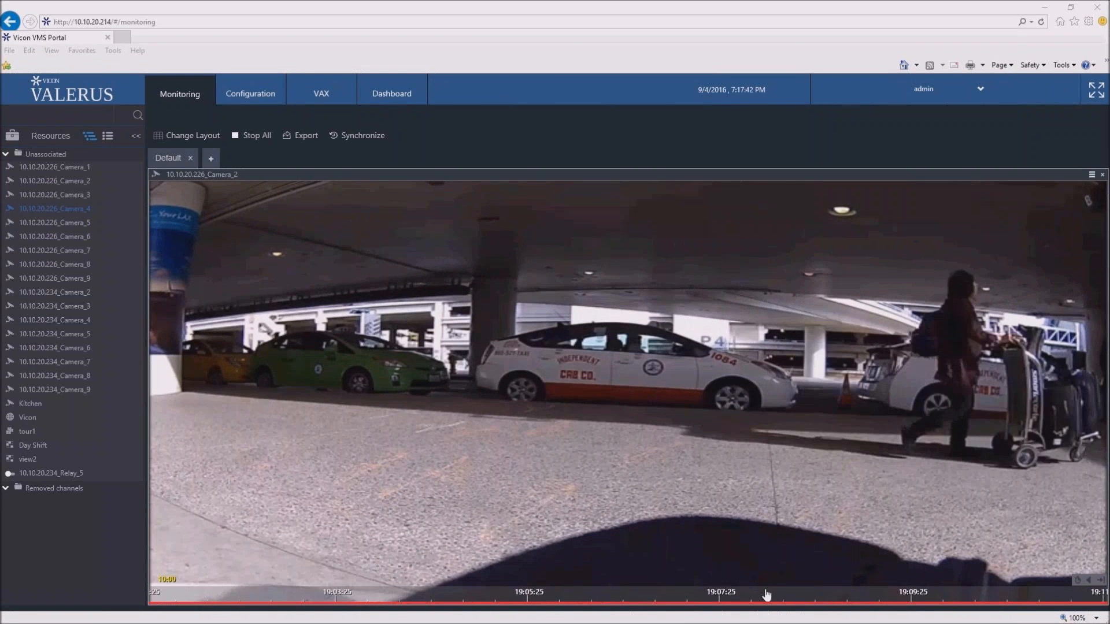
{"action": "left_click_drag", "start_coordinate": [352, 597], "coordinate": [531, 600]}
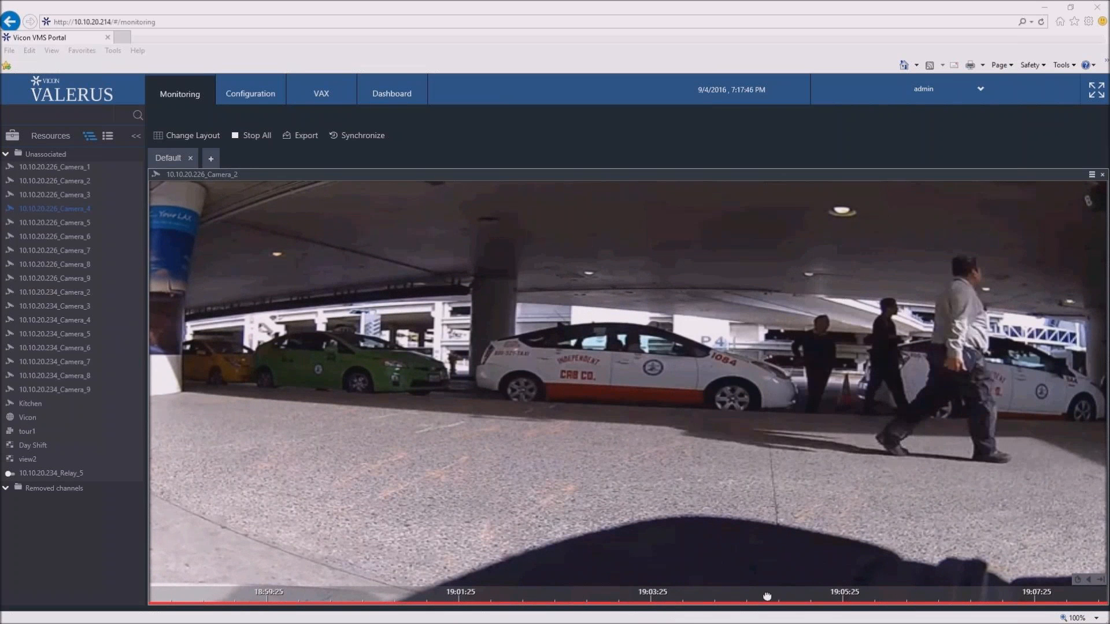
{"action": "left_click_drag", "start_coordinate": [767, 597], "coordinate": [627, 593]}
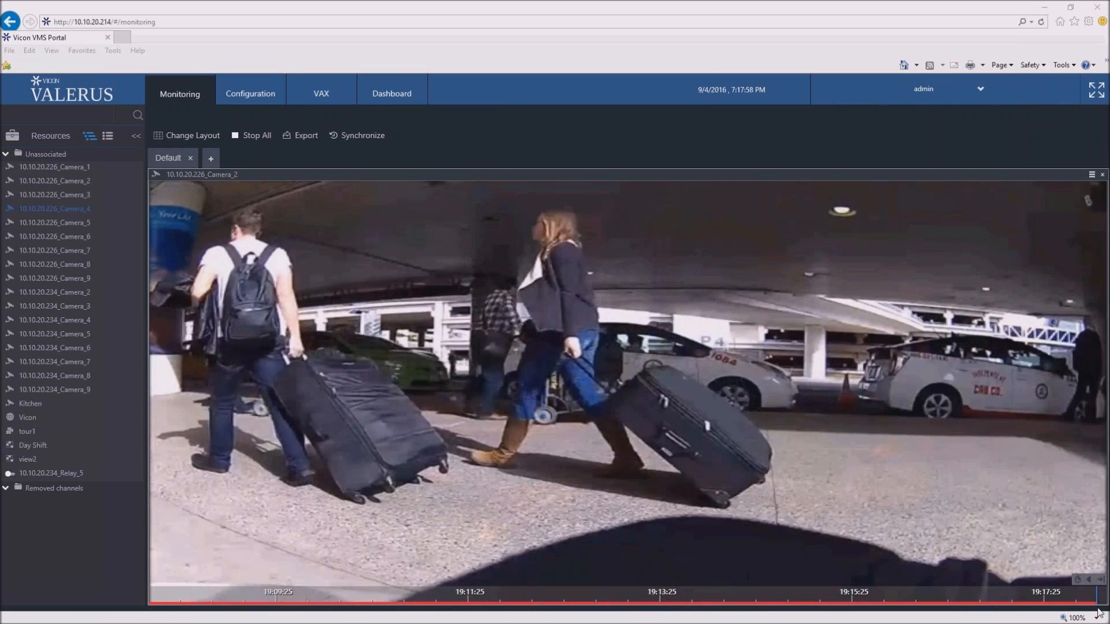
- Browse the playback calendar back to August 2016, reset it to the current date and time, and close it
{"action": "left_click", "coordinate": [1076, 580]}
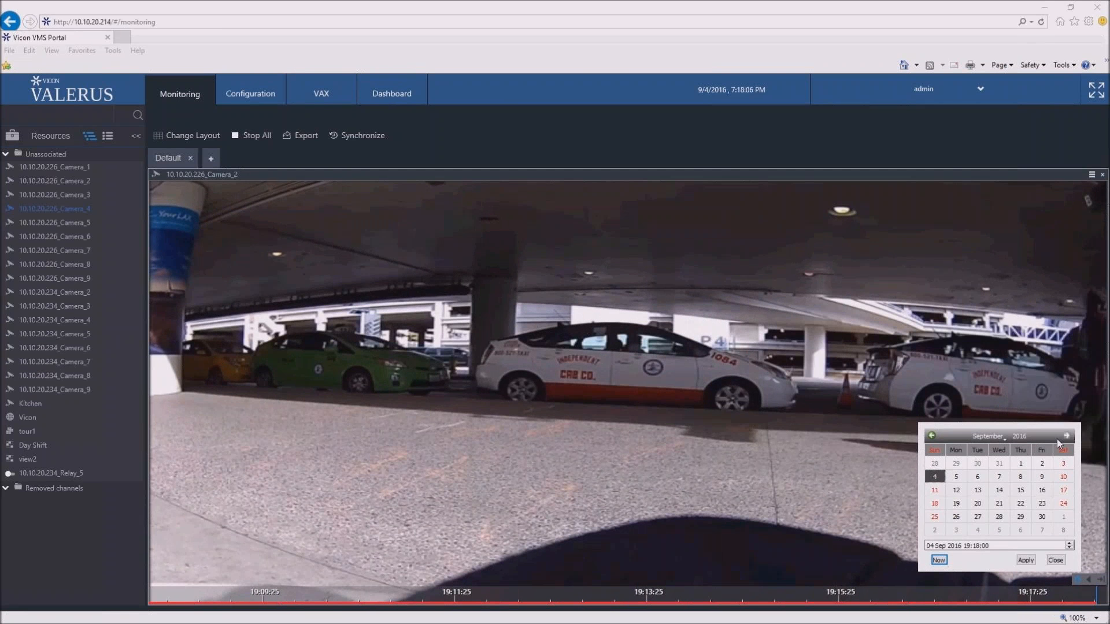
{"action": "left_click", "coordinate": [932, 438]}
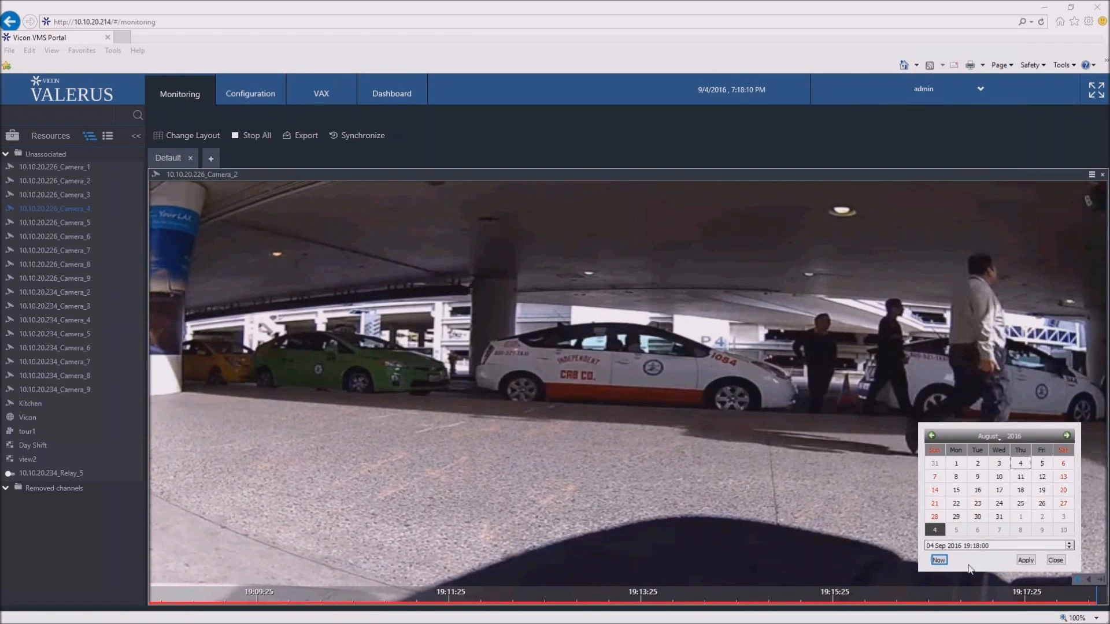
{"action": "left_click", "coordinate": [939, 560]}
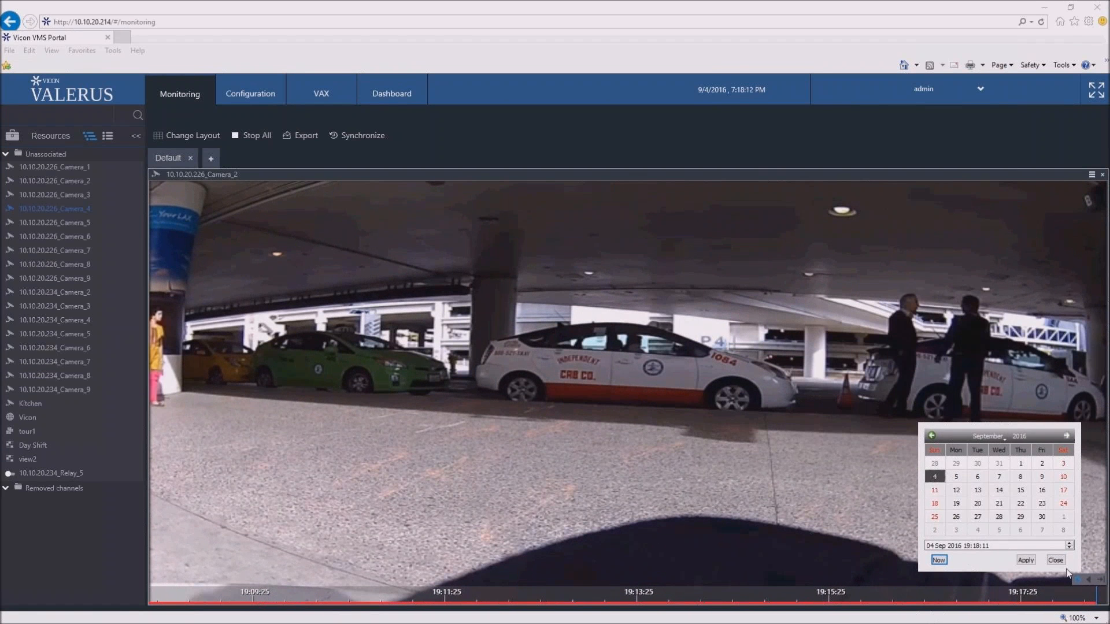
{"action": "left_click", "coordinate": [1056, 561]}
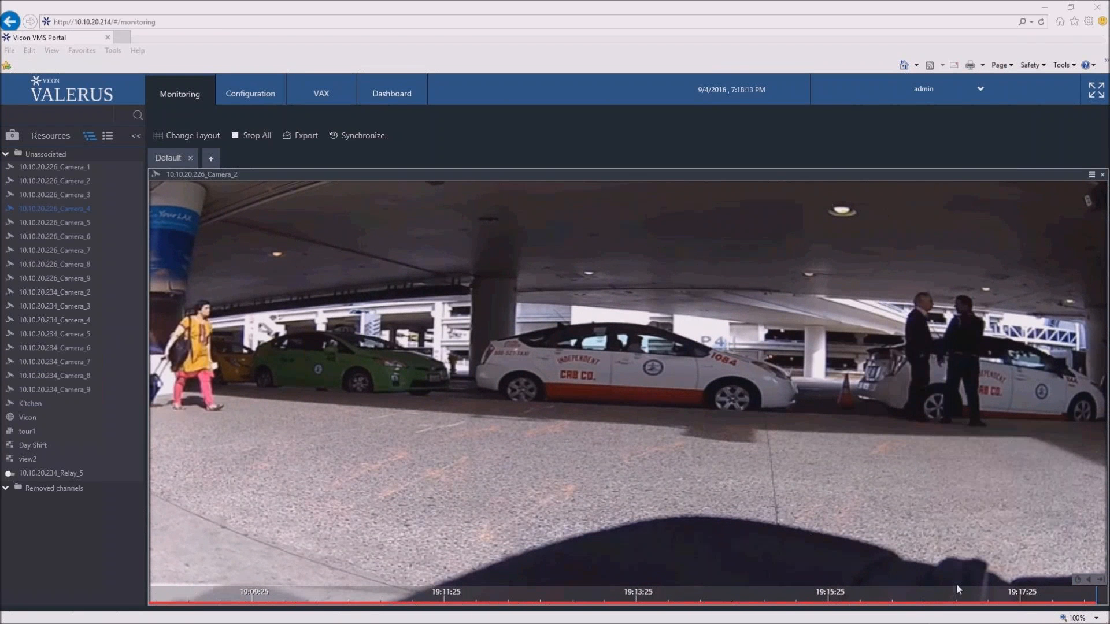
- Start playback of the Camera_2 recording from about 7:10 PM on the timeline
{"action": "left_click", "coordinate": [320, 602]}
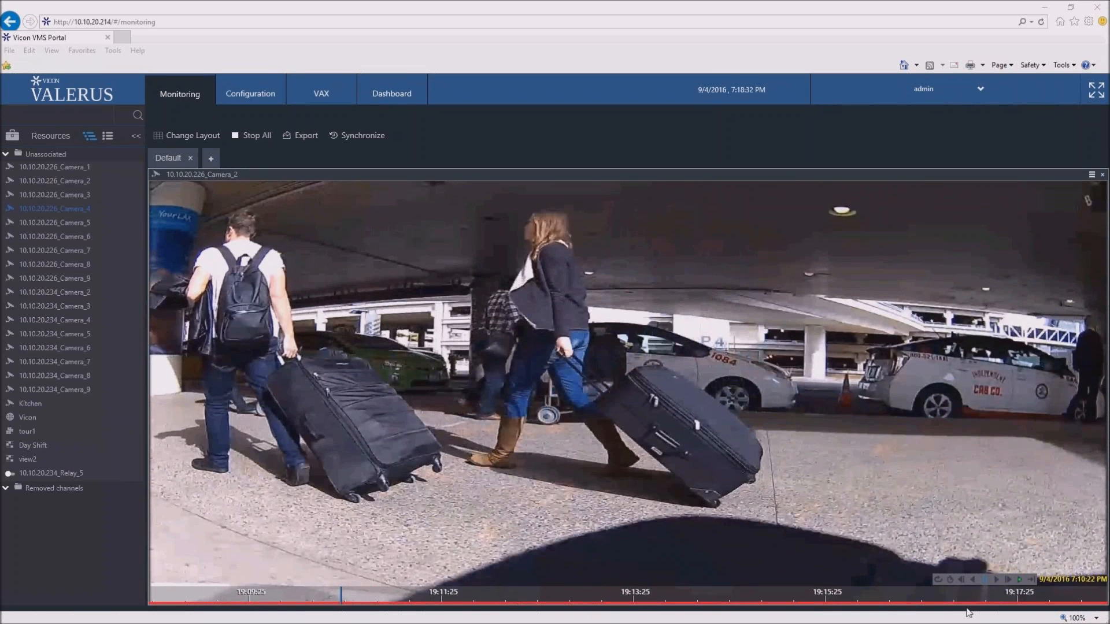
- Play the Camera_2 recording backward and forward, and loop a segment around 7:11 PM on the timeline
{"action": "left_click", "coordinate": [976, 580]}
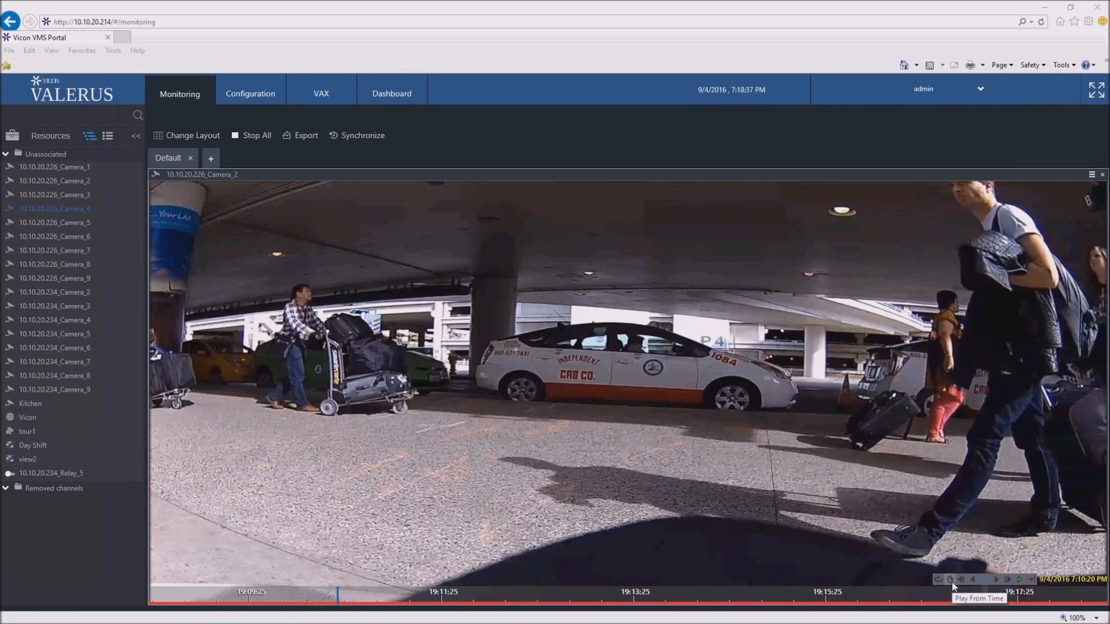
{"action": "left_click", "coordinate": [1020, 584]}
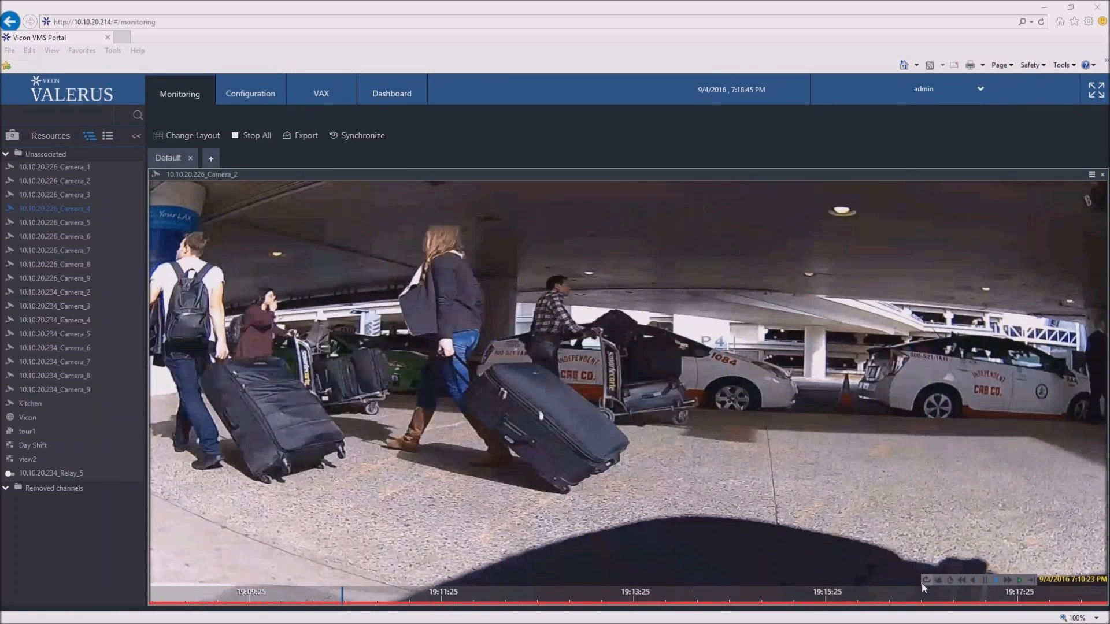
{"action": "left_click", "coordinate": [924, 582]}
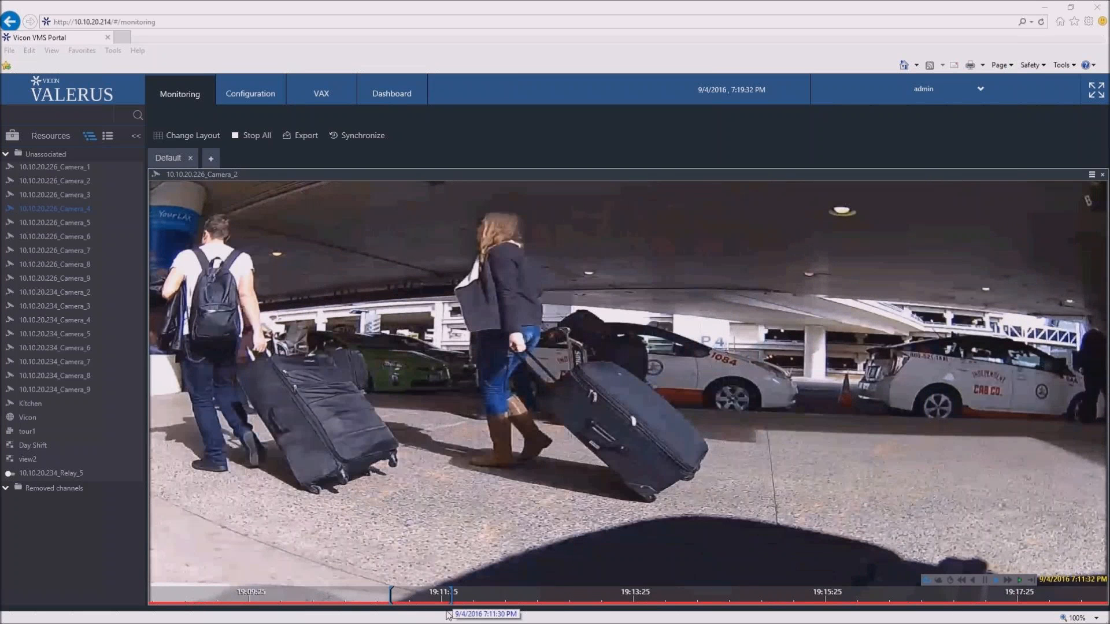
{"action": "left_click", "coordinate": [397, 610]}
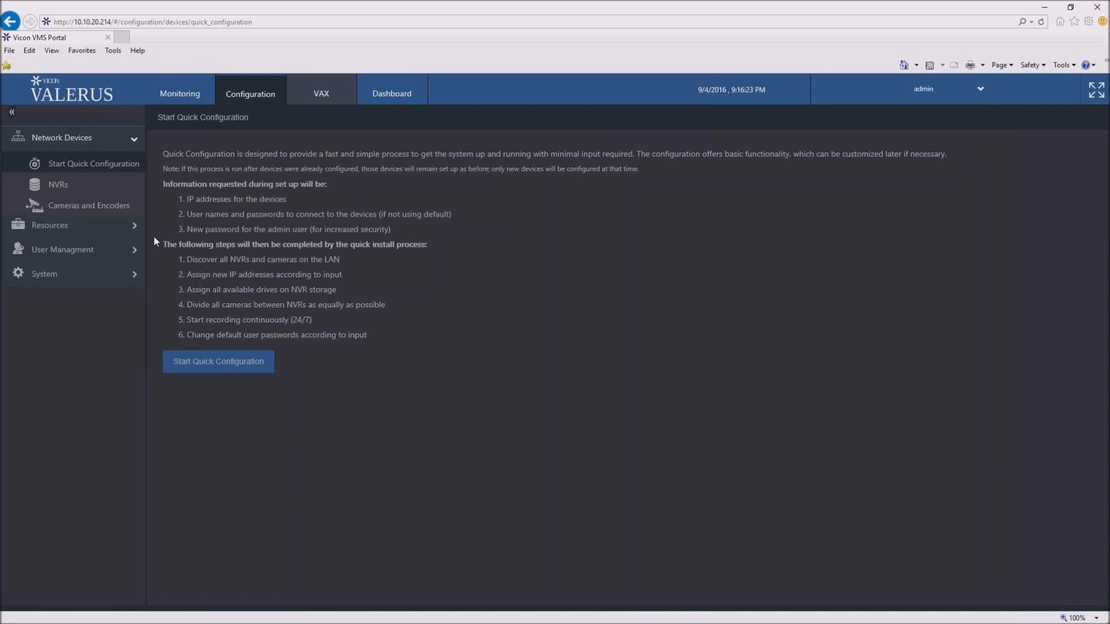
- Start Quick Configuration and review the NVRs, cameras and encoders listed in the discovery report
{"action": "left_click", "coordinate": [205, 366]}
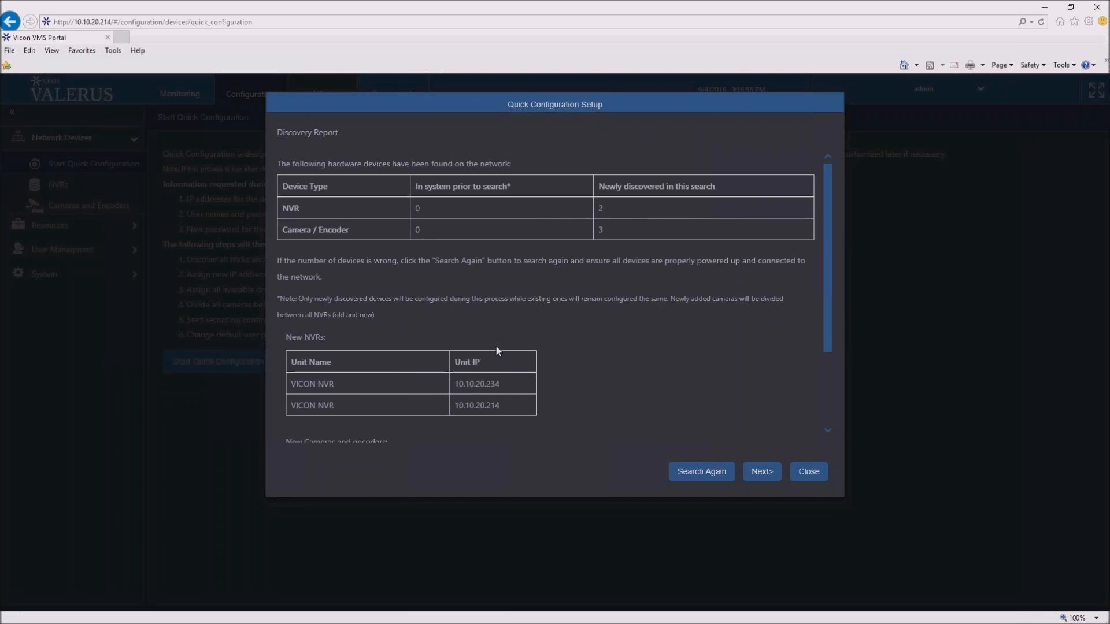
{"action": "scroll", "coordinate": [495, 345], "scroll_direction": "down", "scroll_amount": 1}
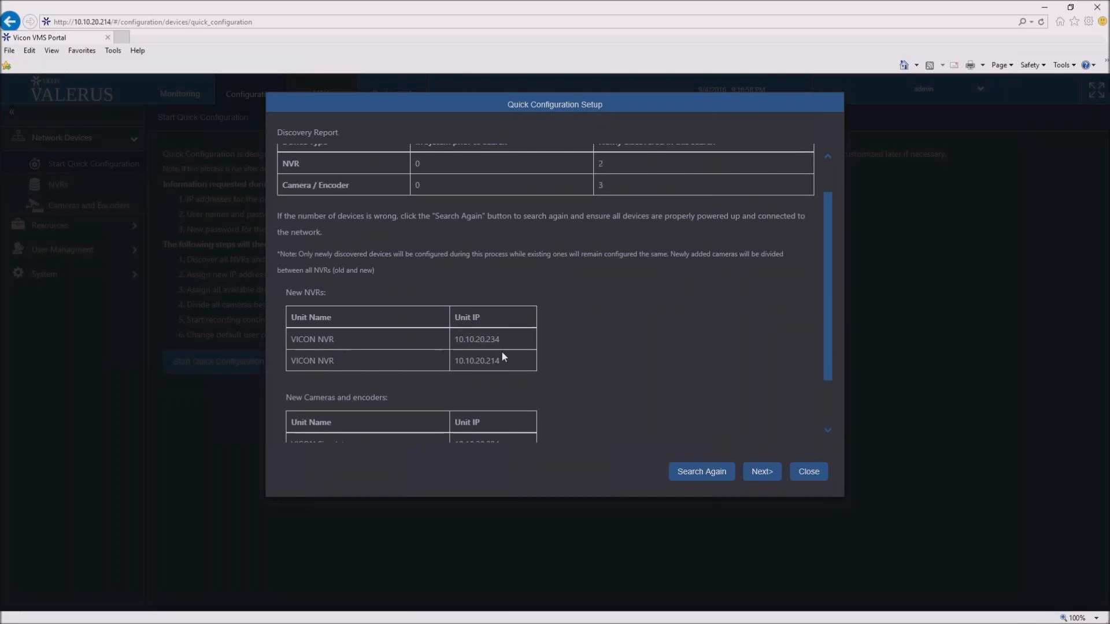
{"action": "scroll", "coordinate": [504, 373], "scroll_direction": "down", "scroll_amount": 1}
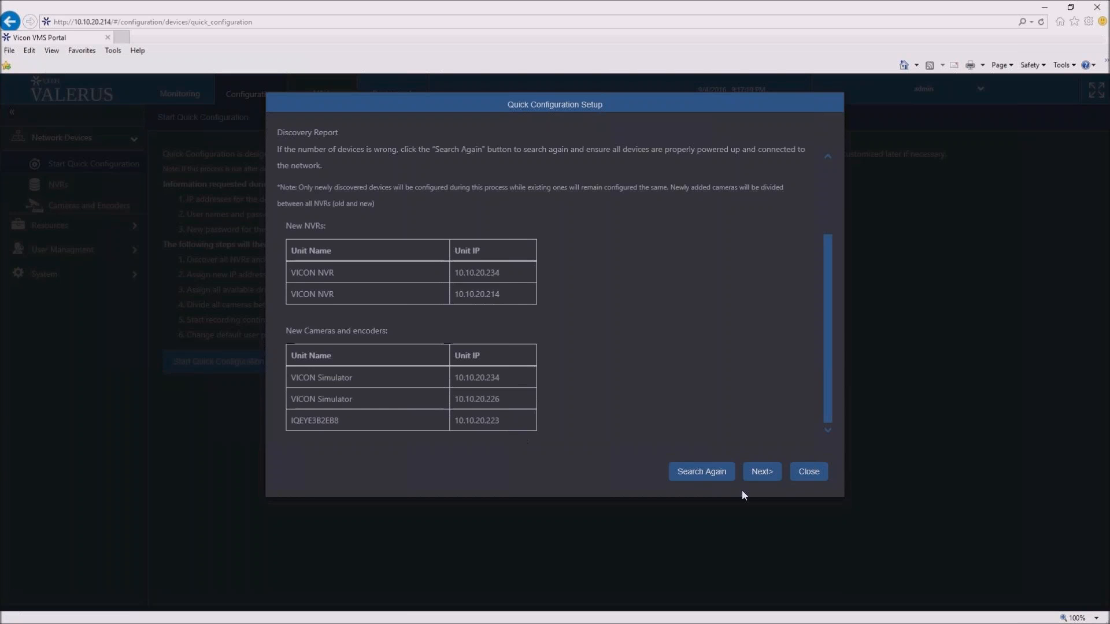
- Choose to keep all IP addresses currently set up on the devices in the Quick Configuration setup
{"action": "left_click", "coordinate": [762, 472]}
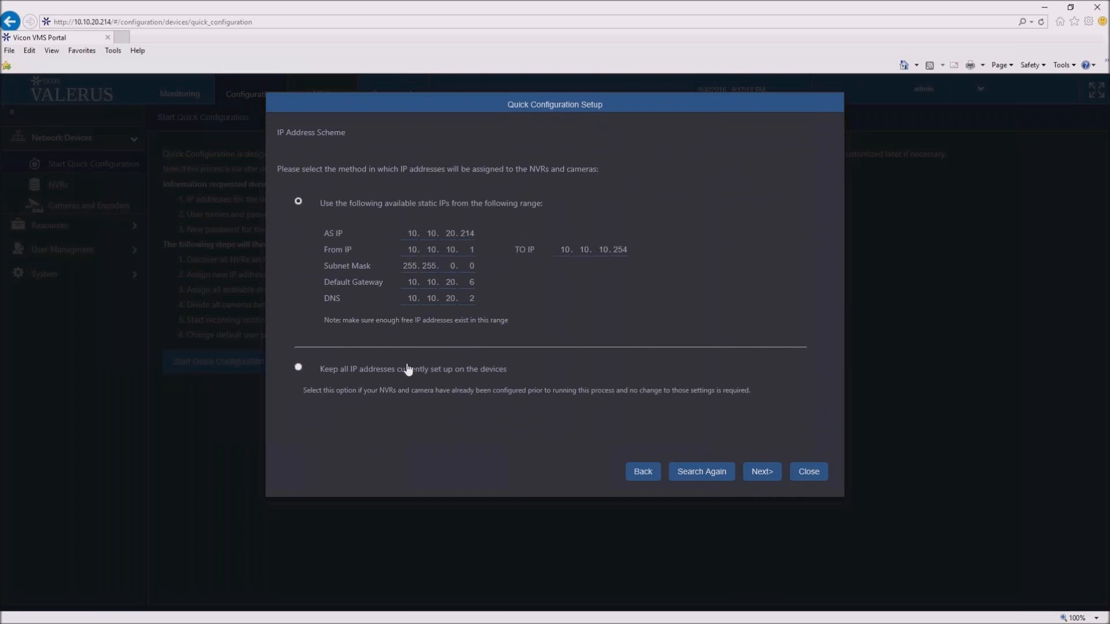
{"action": "left_click", "coordinate": [299, 369]}
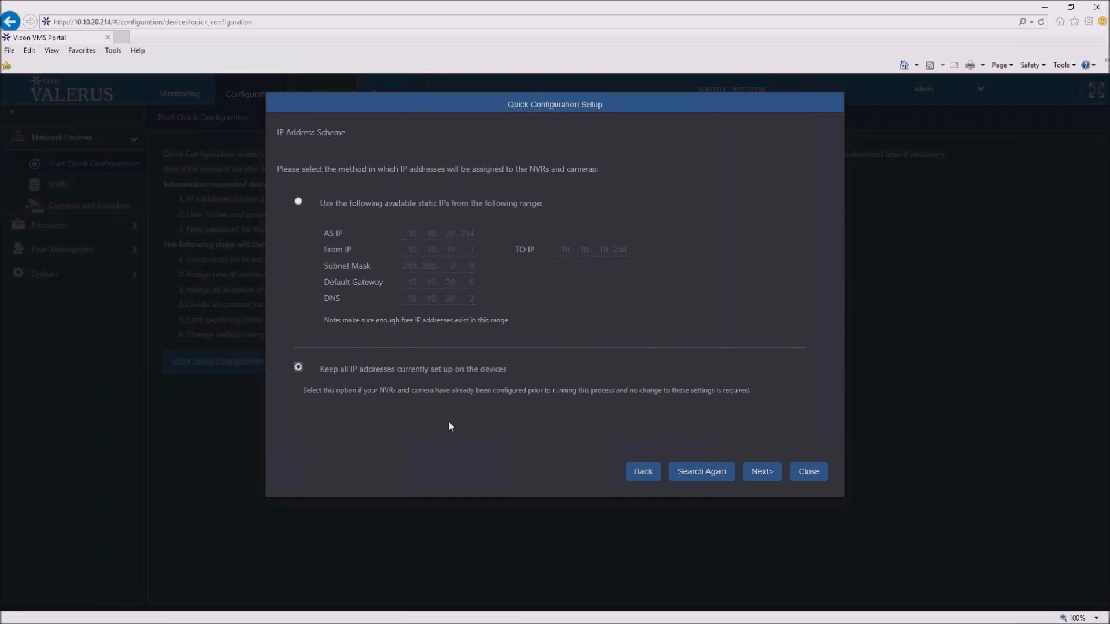
{"action": "left_click", "coordinate": [762, 476]}
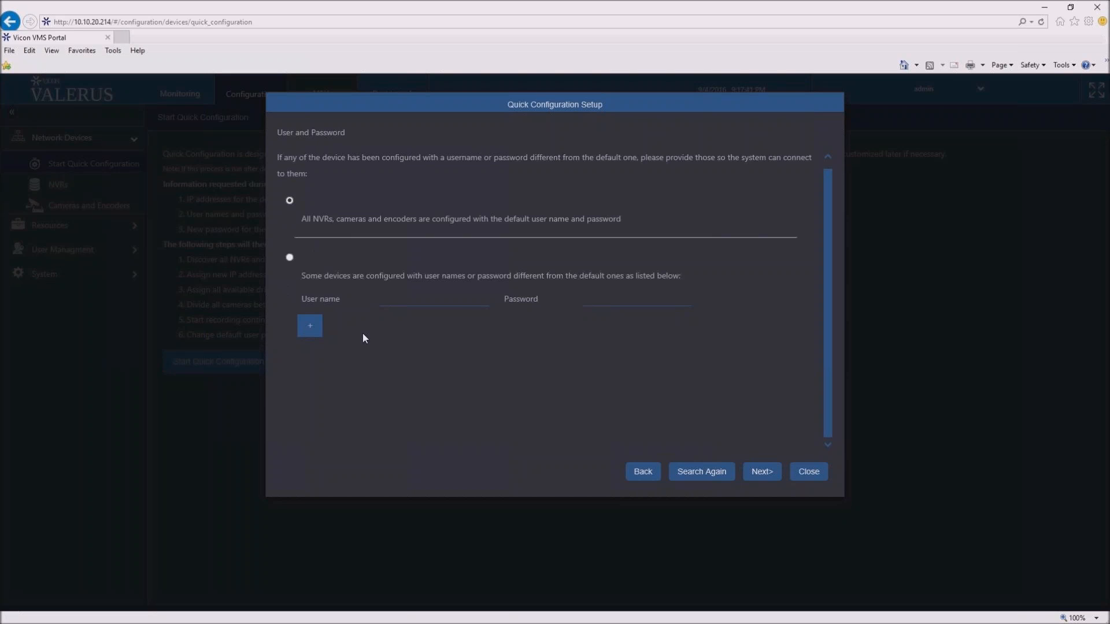
- Accept the default user name and password for all devices, keep the default passwords, and run the quick configuration
{"action": "left_click", "coordinate": [775, 480]}
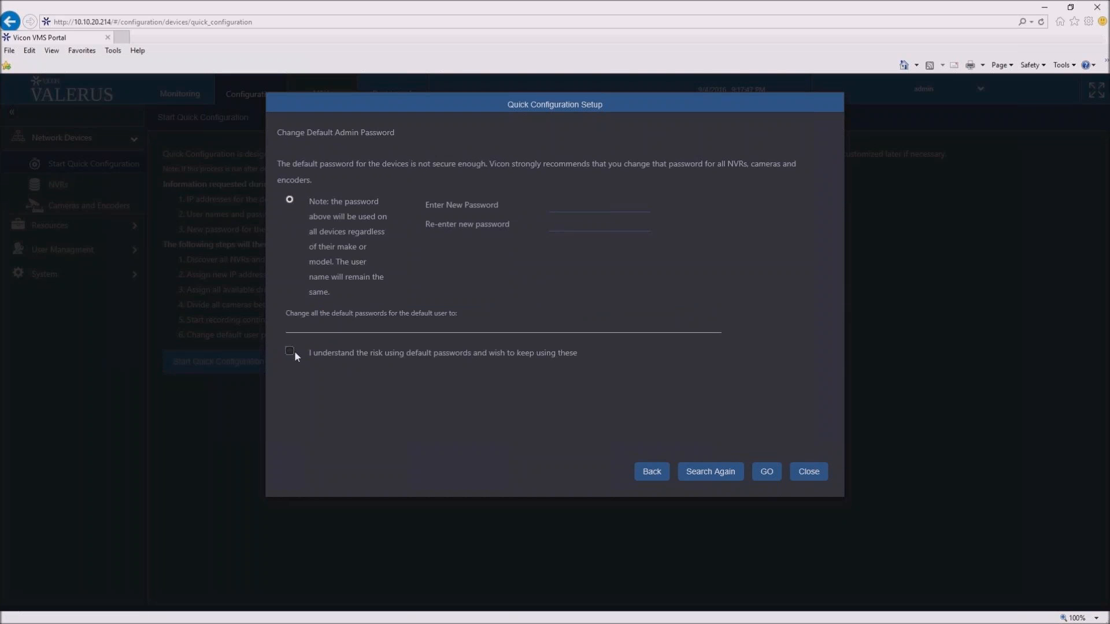
{"action": "left_click", "coordinate": [294, 353]}
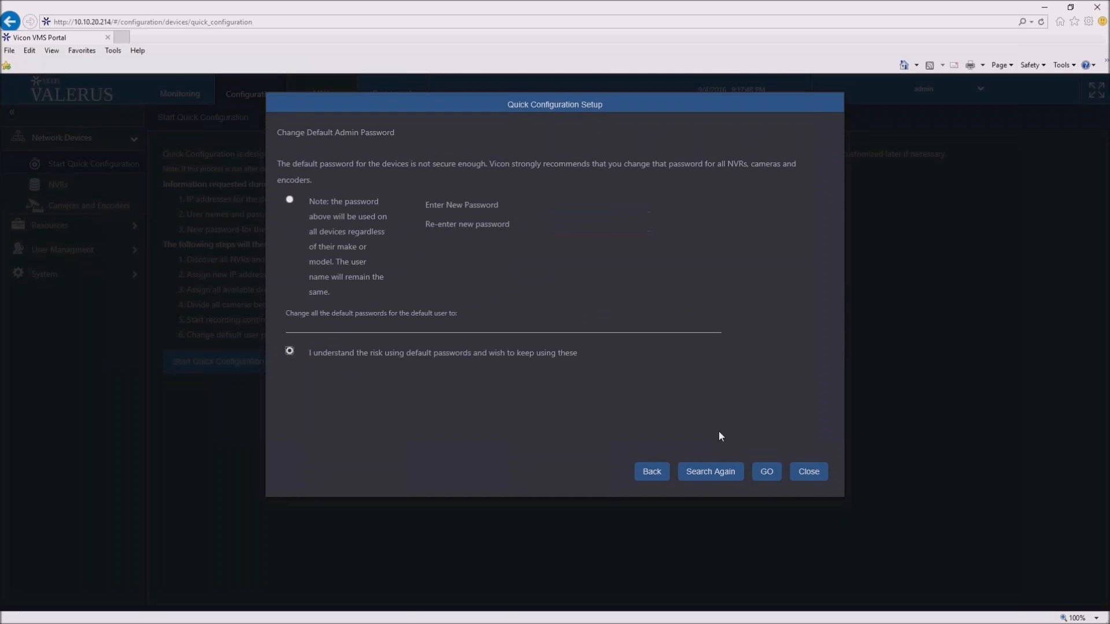
{"action": "left_click", "coordinate": [772, 481]}
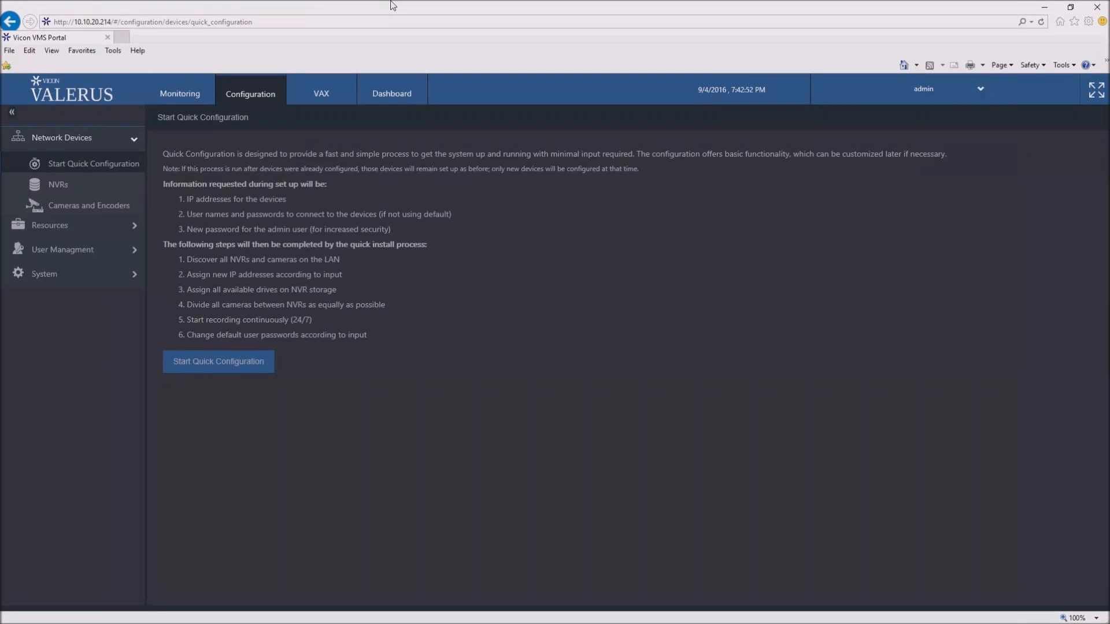
- Open the NVR configuration and examine the name, IP address and storage properties of NVR1 and NVR2
{"action": "left_click", "coordinate": [52, 182]}
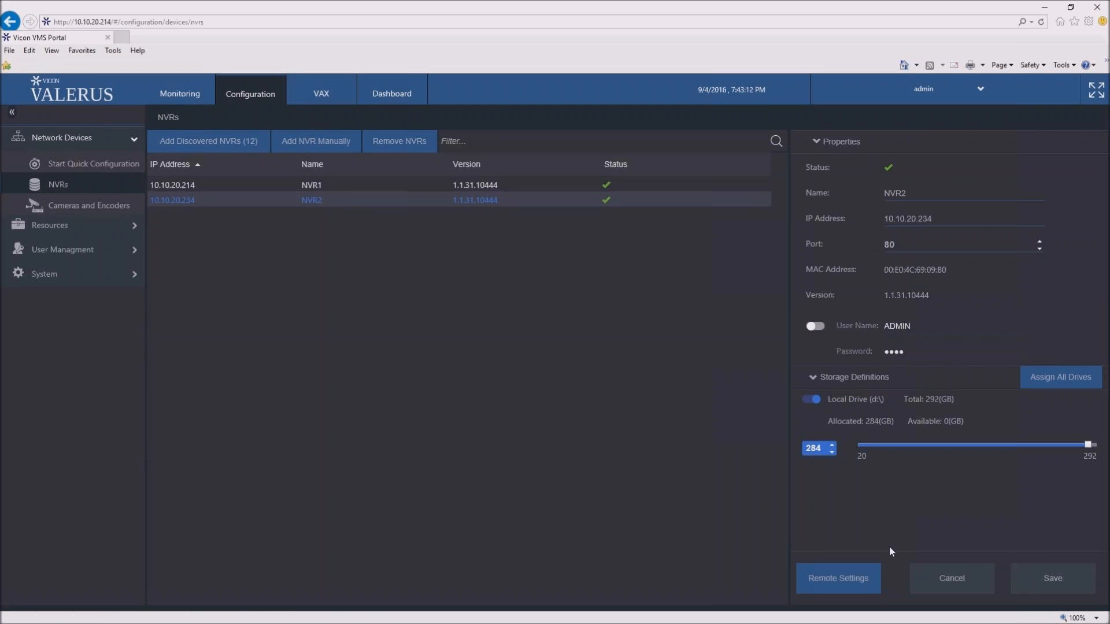
{"action": "left_click", "coordinate": [381, 188]}
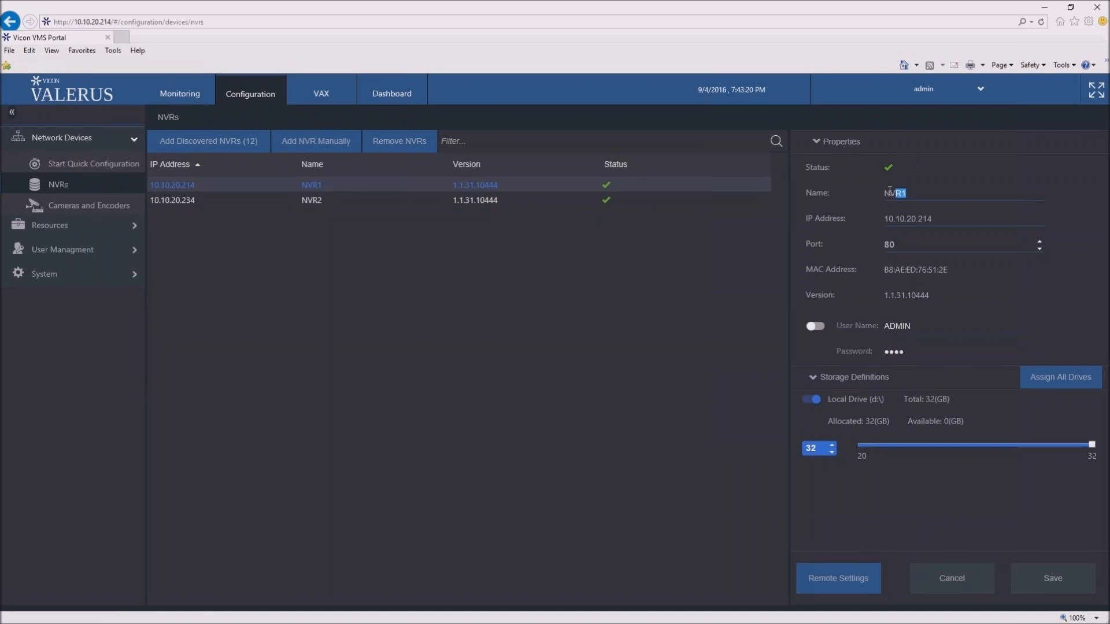
{"action": "left_click_drag", "start_coordinate": [907, 193], "coordinate": [875, 191]}
{"action": "left_click_drag", "start_coordinate": [940, 219], "coordinate": [875, 217]}
{"action": "left_click", "coordinate": [512, 202]}
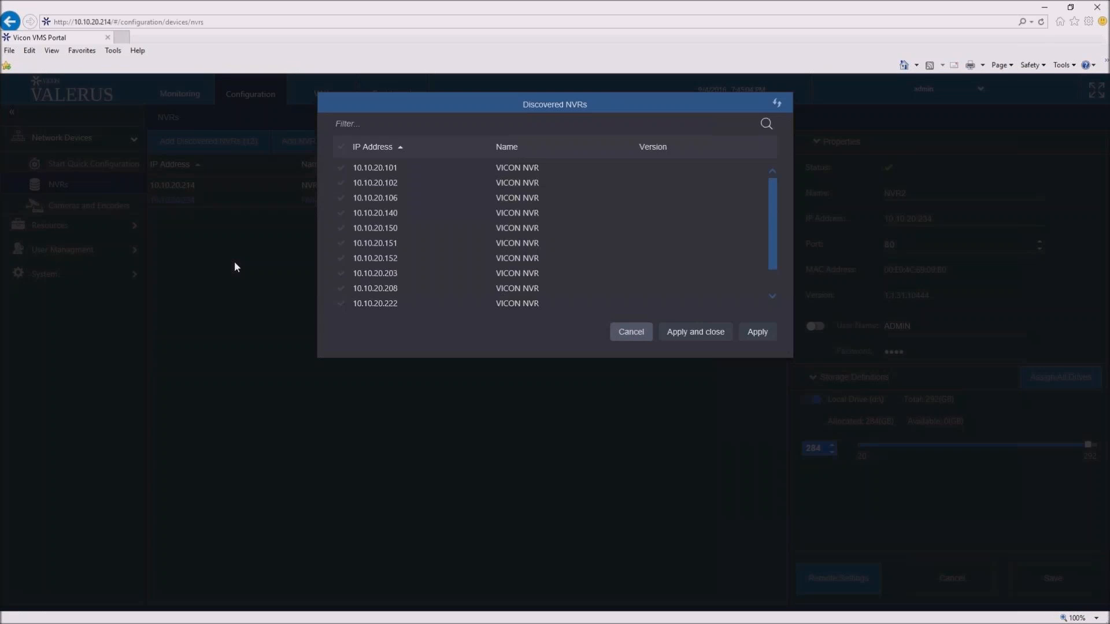
- Try selecting all discovered NVRs, then only 10.10.20.101, 10.10.20.106 and 10.10.20.151
{"action": "scroll", "coordinate": [366, 185], "scroll_direction": "down", "scroll_amount": 2}
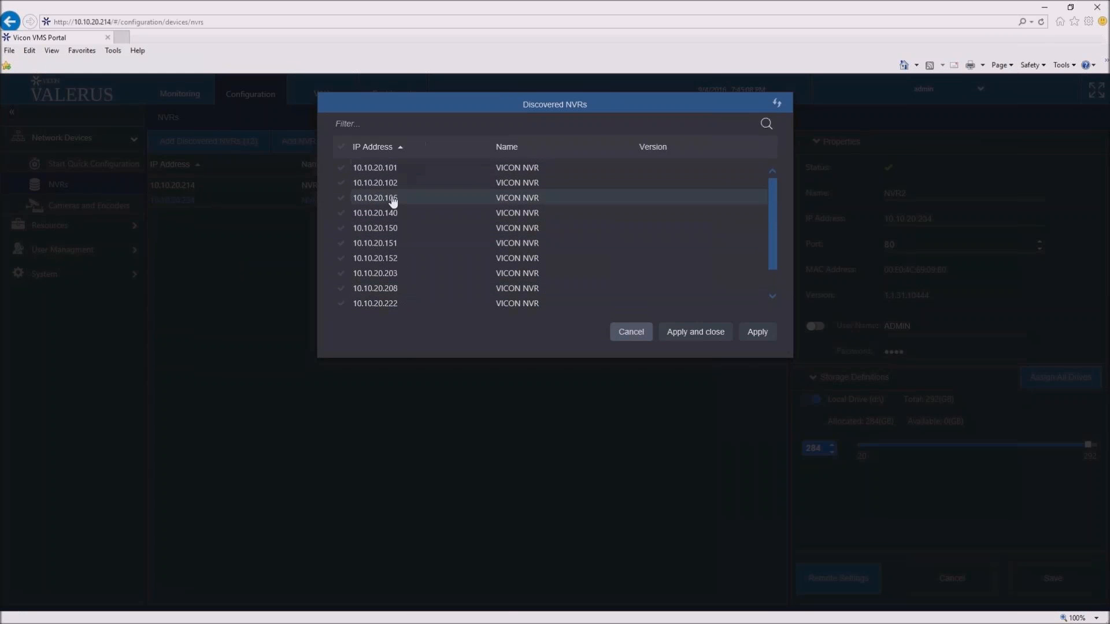
{"action": "scroll", "coordinate": [359, 185], "scroll_direction": "up", "scroll_amount": 2}
{"action": "left_click", "coordinate": [341, 147]}
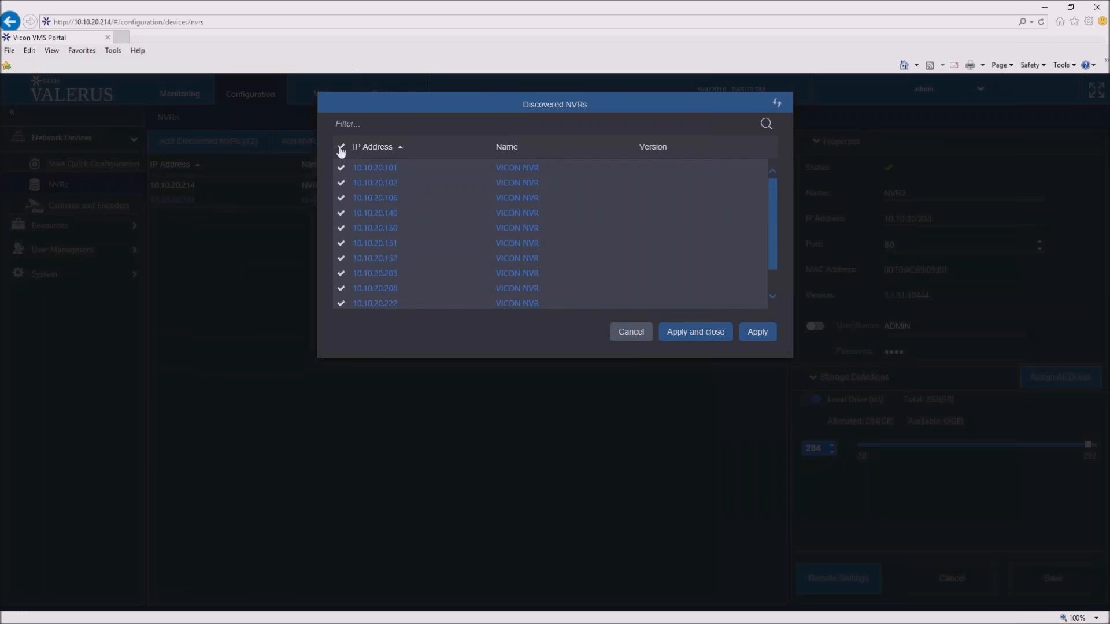
{"action": "left_click", "coordinate": [341, 148]}
{"action": "left_click", "coordinate": [341, 168]}
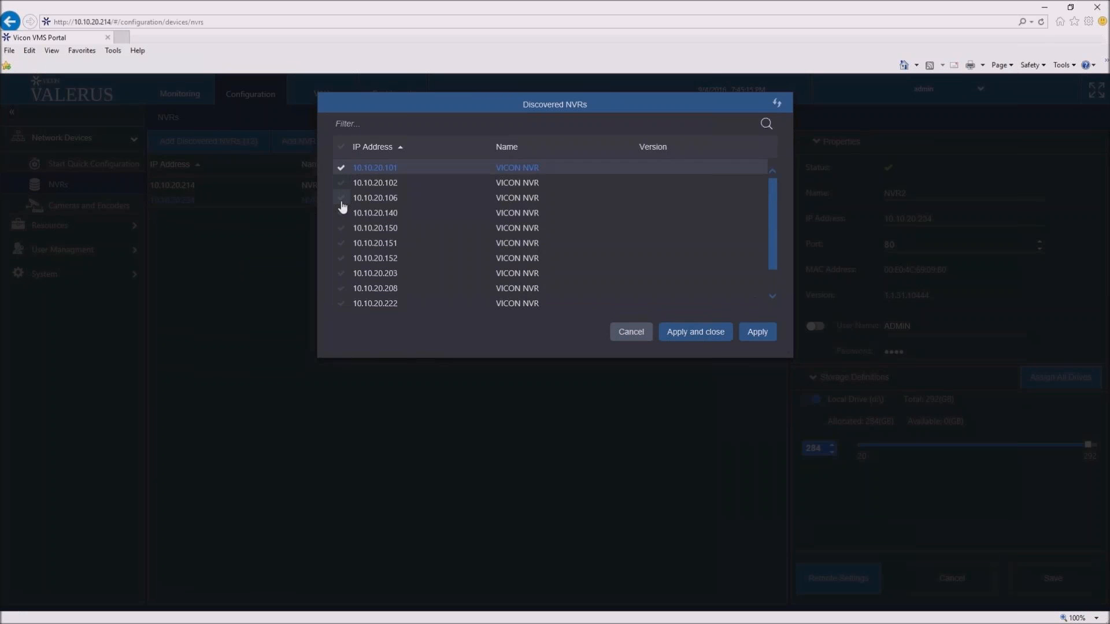
{"action": "left_click", "coordinate": [341, 198]}
{"action": "left_click", "coordinate": [343, 243]}
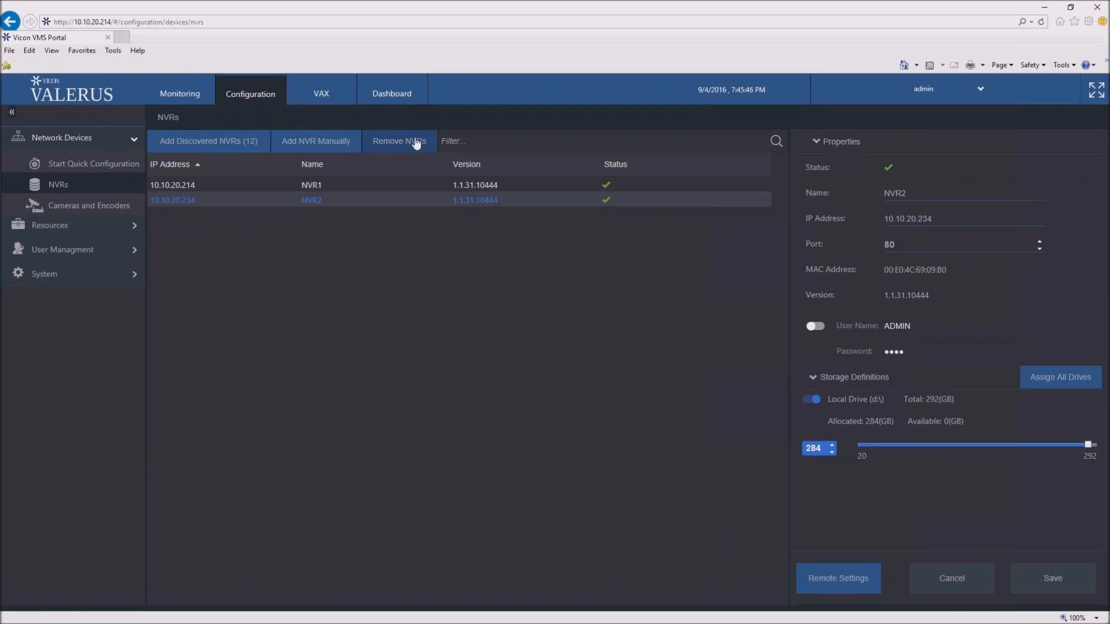
- Open the cameras and encoders configuration and view the Encoder1 device
{"action": "mouse_move", "coordinate": [739, 181]}
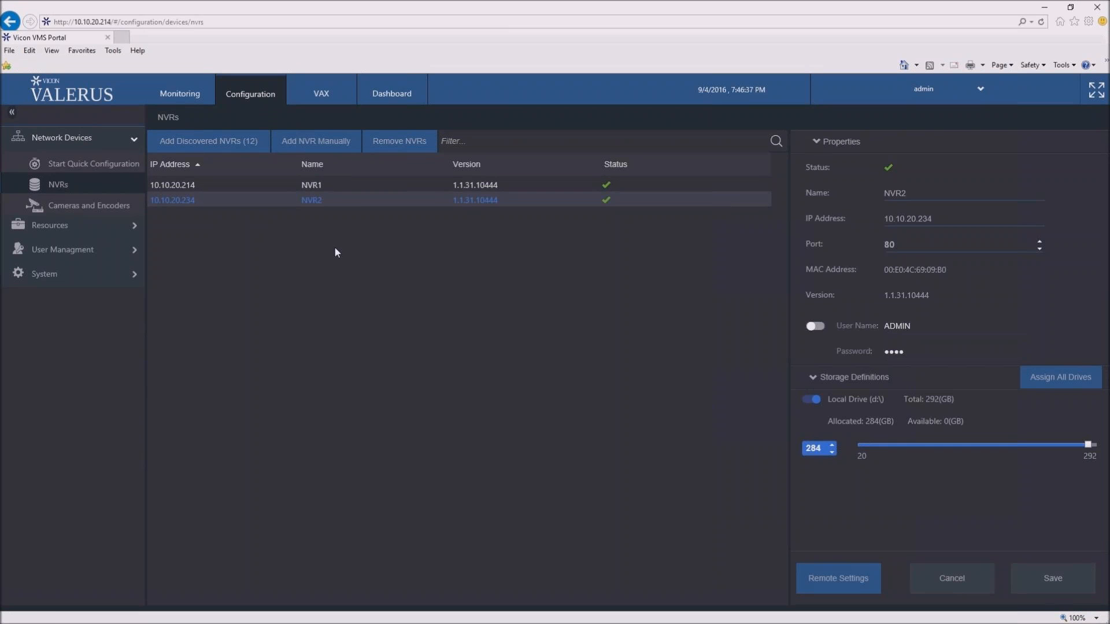
{"action": "left_click", "coordinate": [123, 207]}
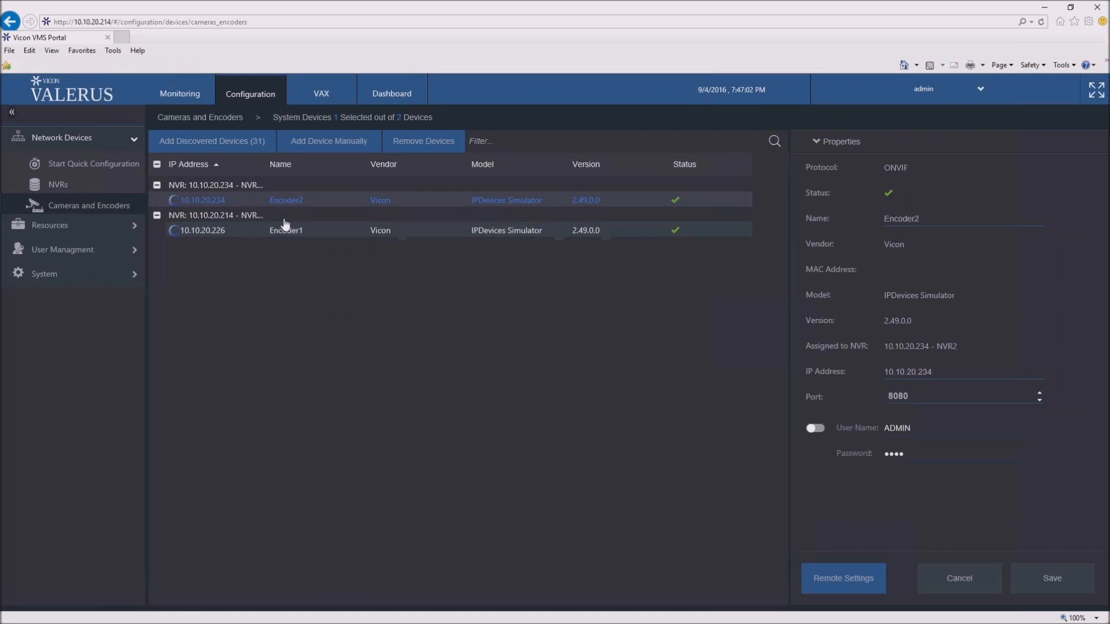
{"action": "left_click", "coordinate": [270, 232]}
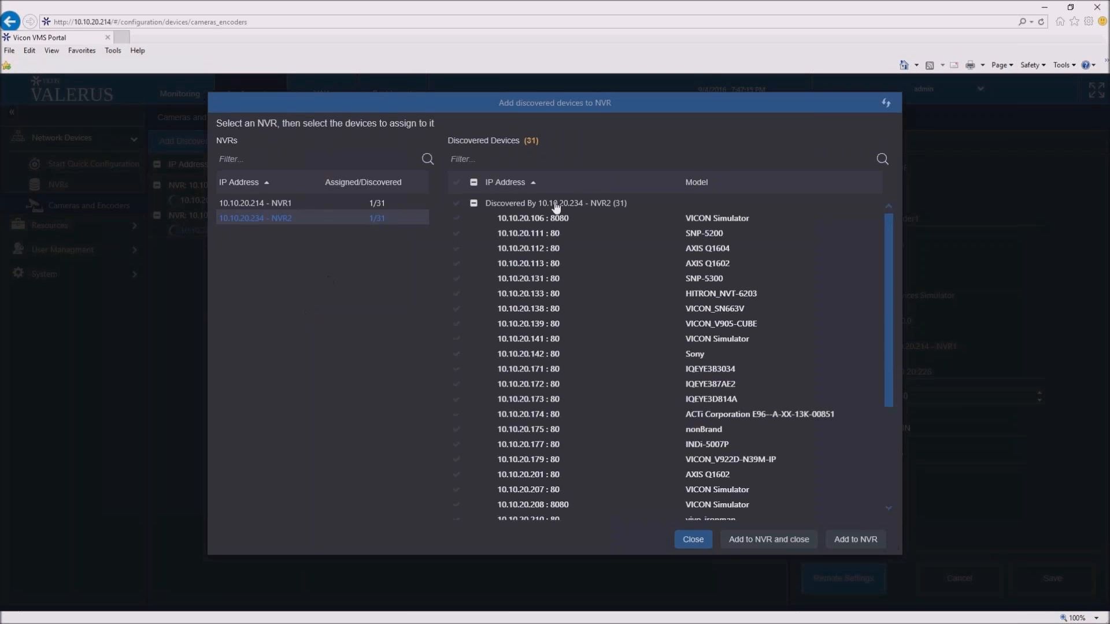
- Browse the discovered devices available for assignment and compare the lists for NVR1 and NVR2
{"action": "scroll", "coordinate": [589, 399], "scroll_direction": "down", "scroll_amount": 1}
{"action": "scroll", "coordinate": [589, 399], "scroll_direction": "up", "scroll_amount": 2}
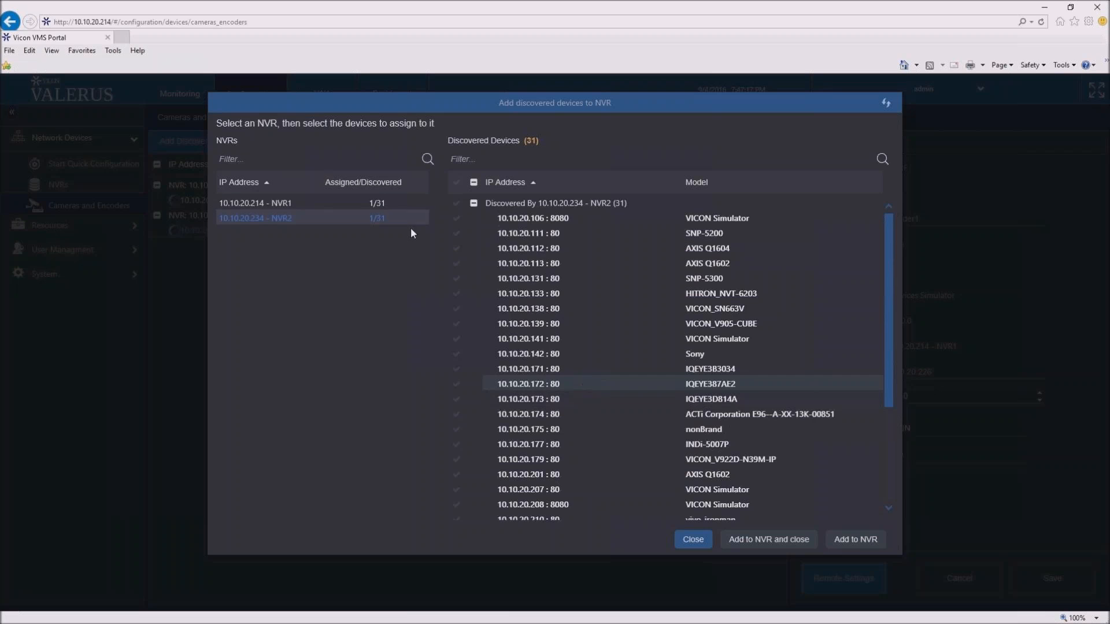
{"action": "left_click", "coordinate": [360, 207]}
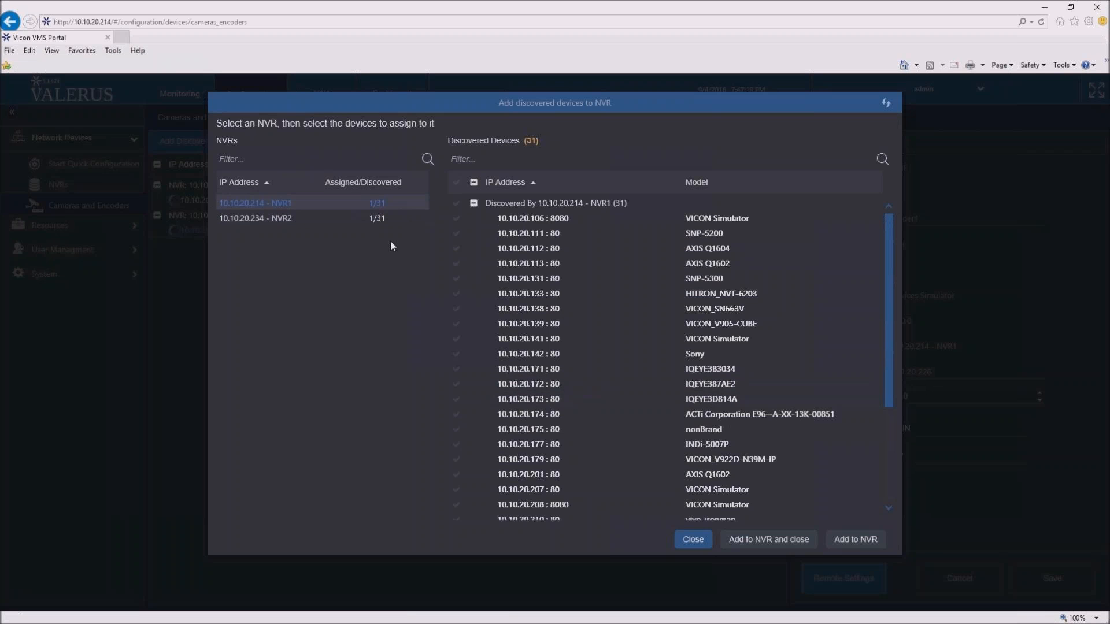
{"action": "left_click", "coordinate": [358, 220]}
- Try selecting devices 10.10.20.173 and 10.10.20.177 for NVR1, and close the dialog without adding them
{"action": "left_click", "coordinate": [283, 204]}
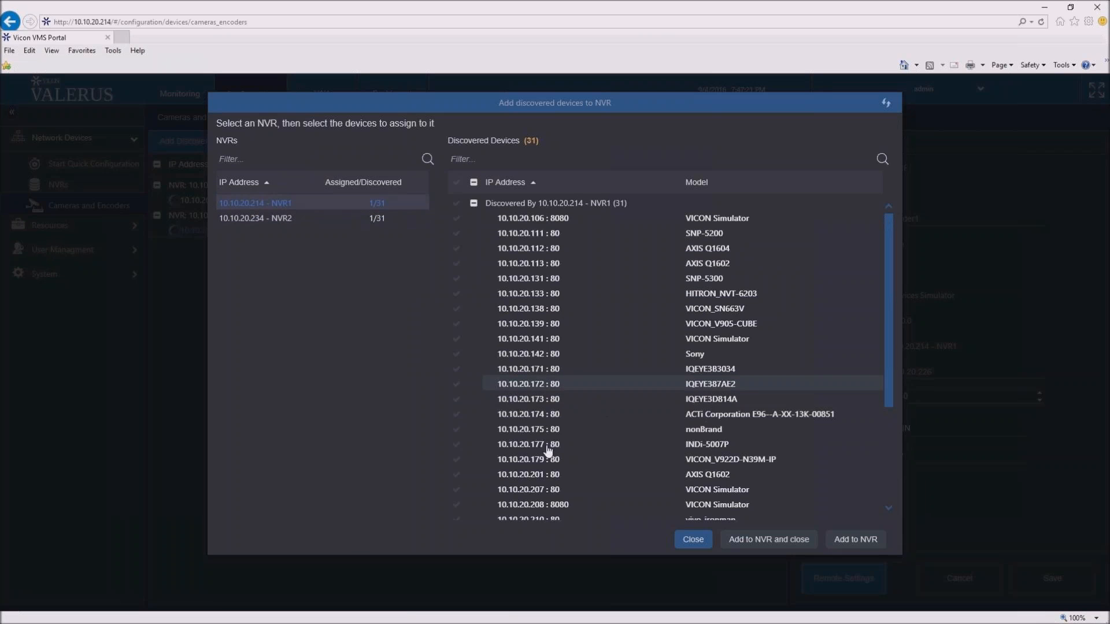
{"action": "left_click", "coordinate": [461, 403]}
{"action": "left_click", "coordinate": [456, 444]}
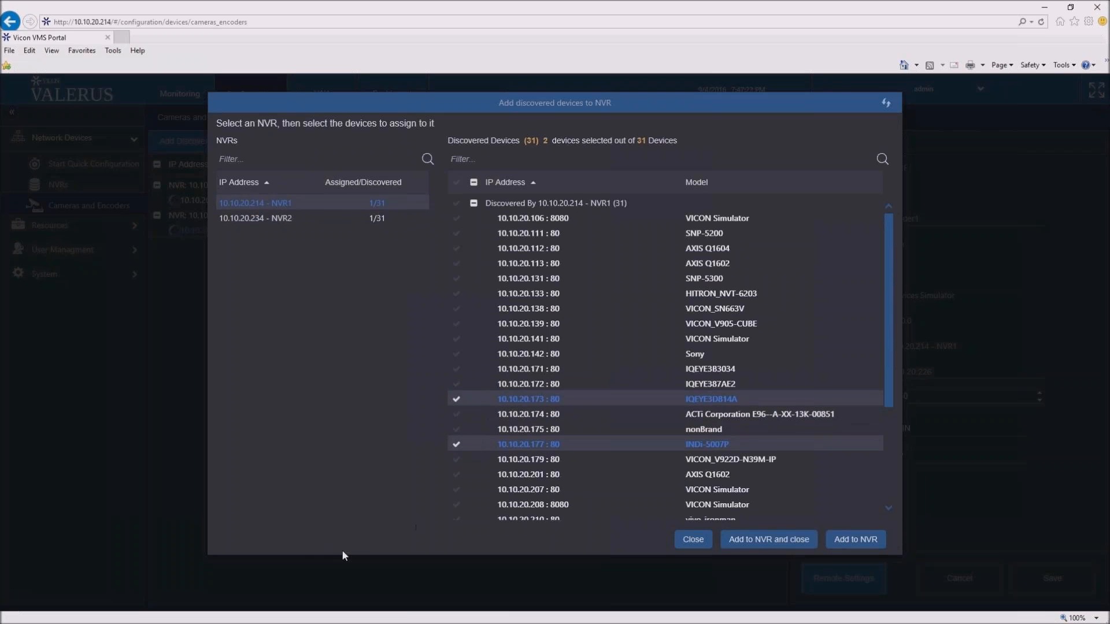
{"action": "left_click", "coordinate": [694, 540]}
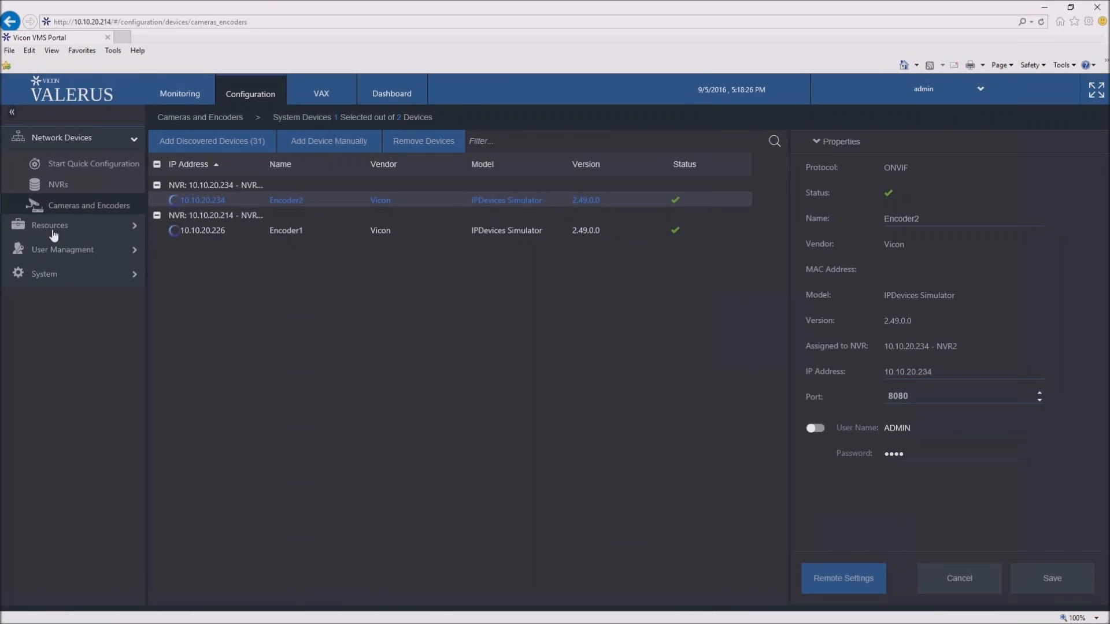
- Set the Stream 1 resolution of the Lobby video channel to 1920X1080 and save the change
{"action": "left_click", "coordinate": [137, 232]}
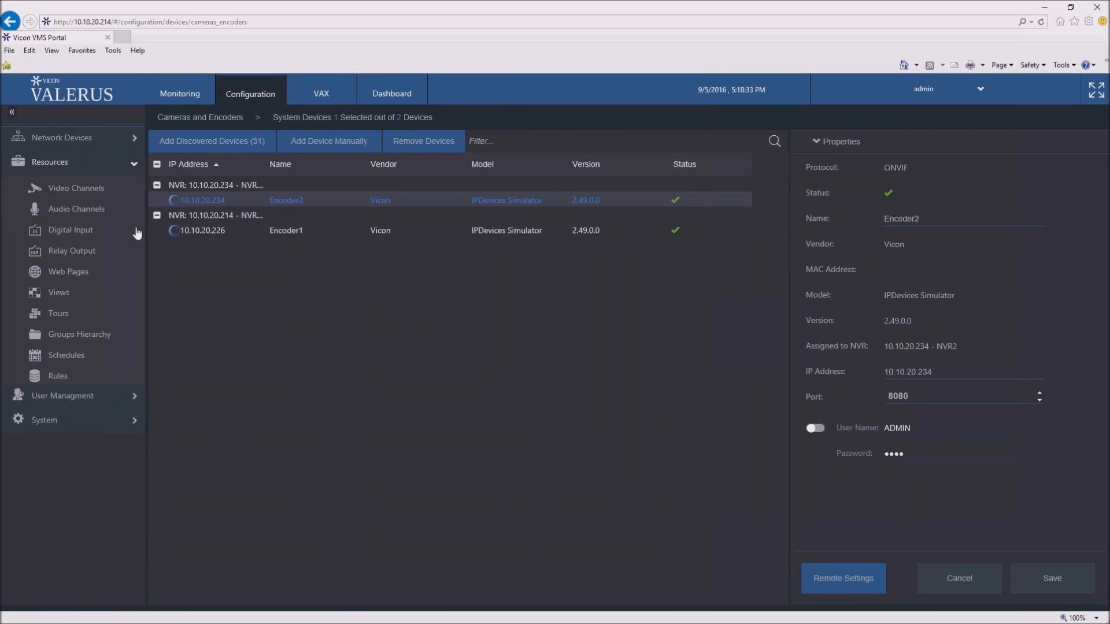
{"action": "left_click", "coordinate": [115, 198]}
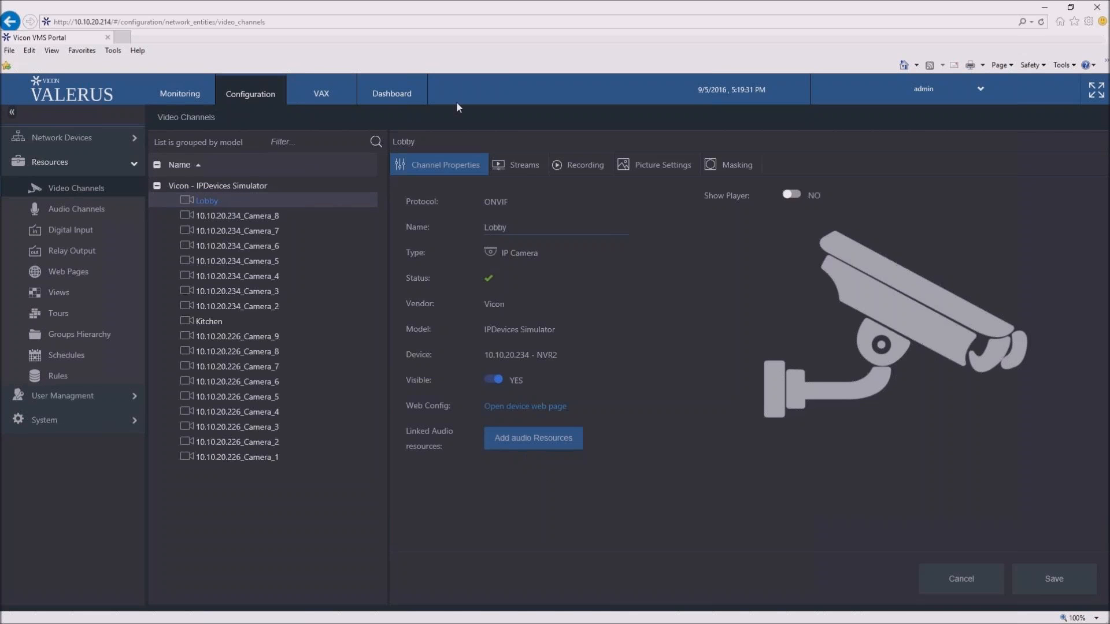
{"action": "left_click", "coordinate": [507, 169]}
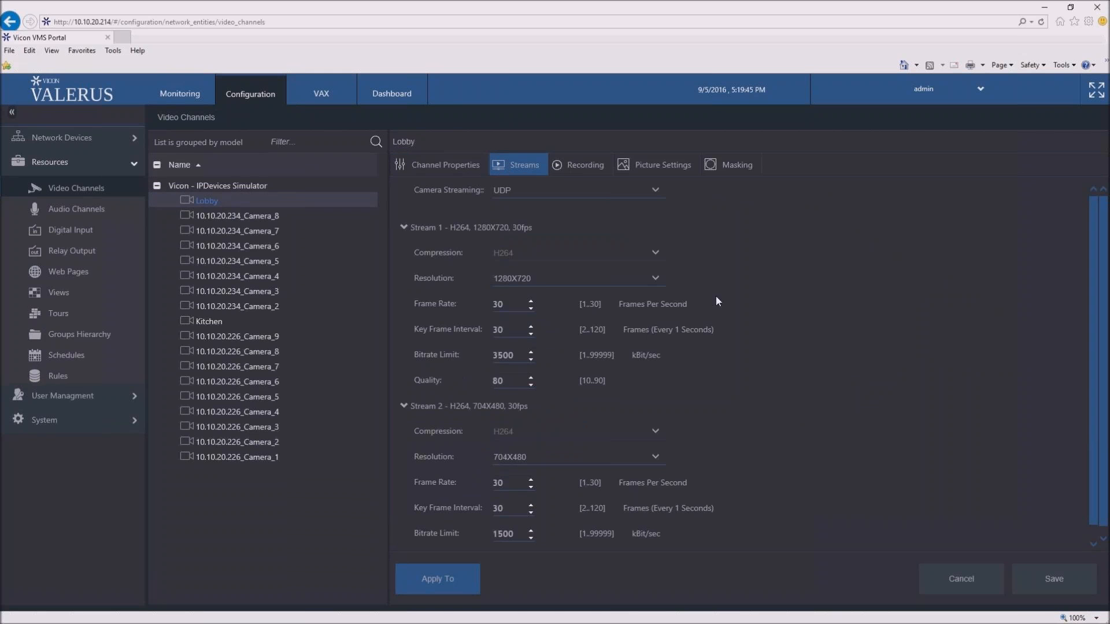
{"action": "left_click", "coordinate": [654, 280]}
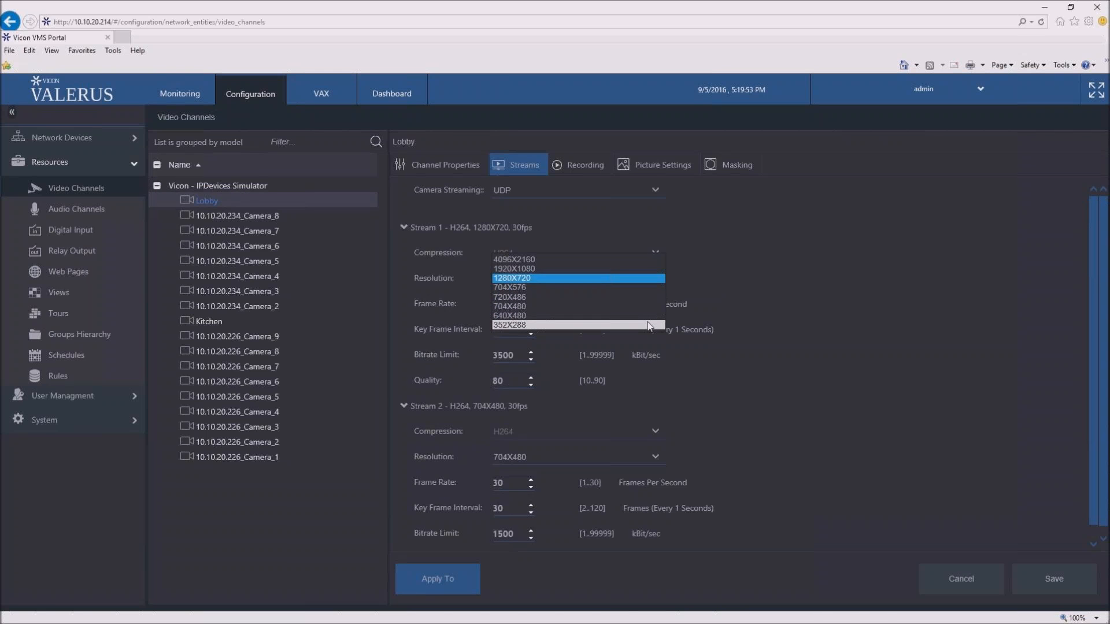
{"action": "left_click", "coordinate": [640, 270]}
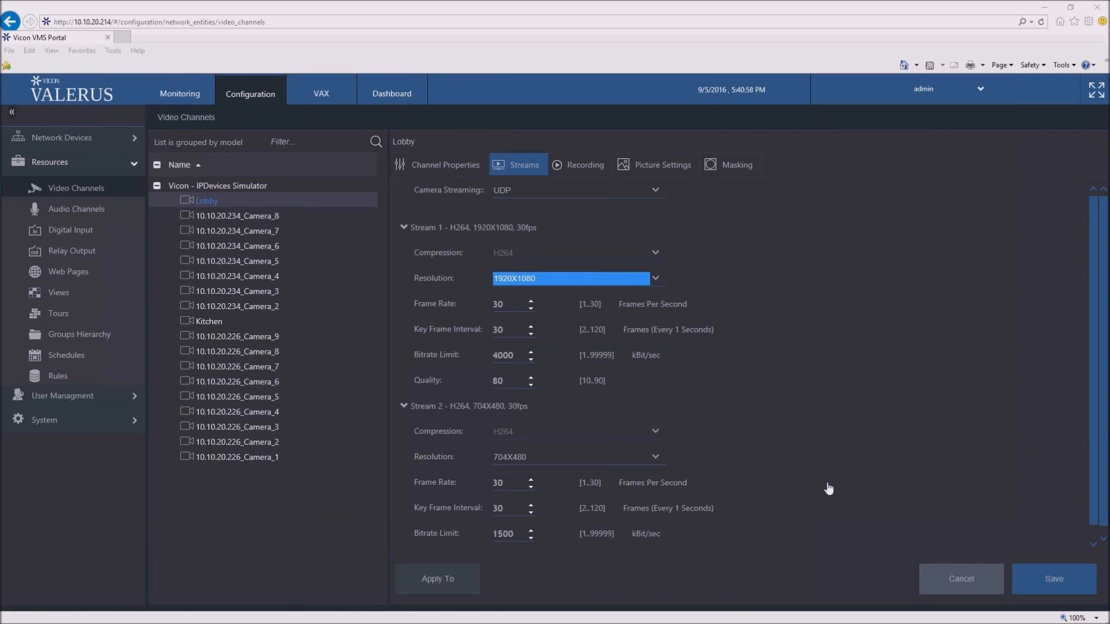
{"action": "left_click", "coordinate": [1057, 581]}
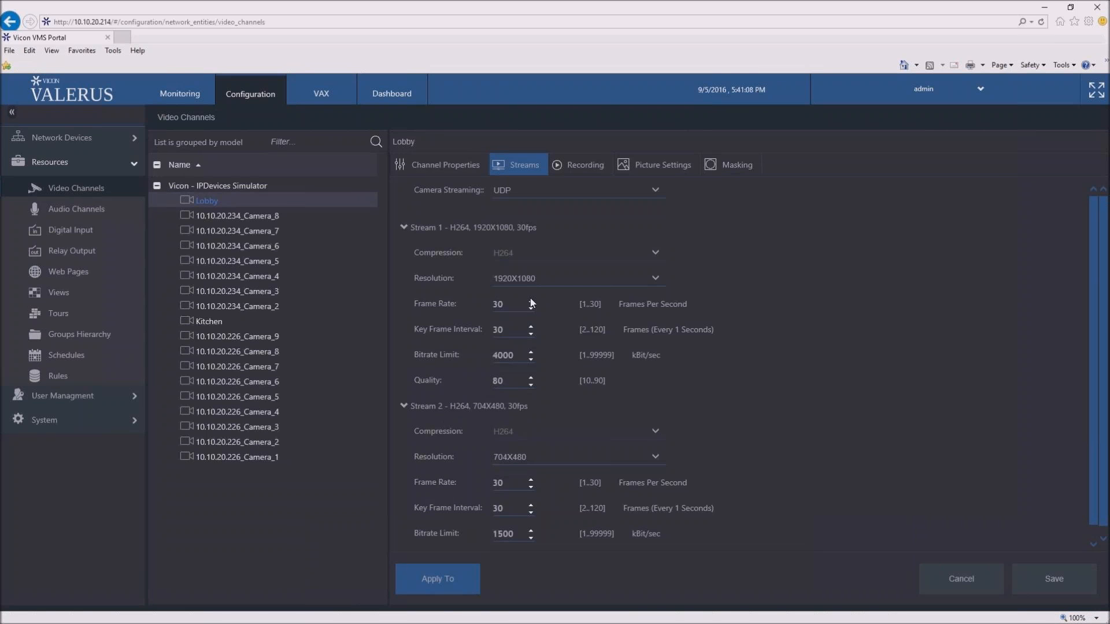
- Open the Lobby channel's recording settings, and switch Limit Retention on and back off
{"action": "left_click", "coordinate": [580, 165]}
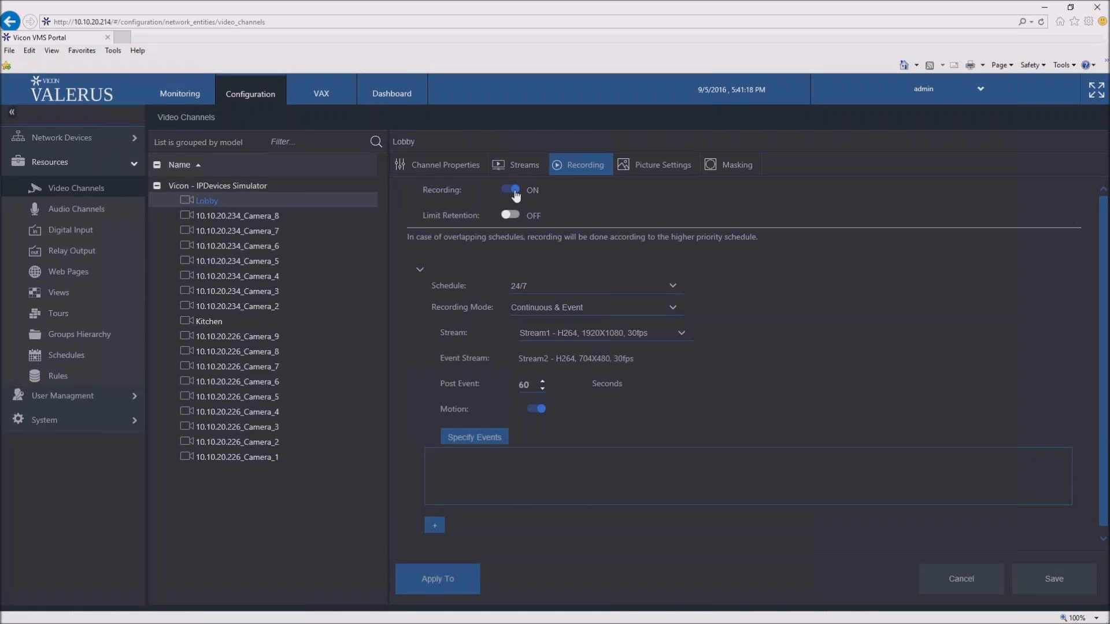
{"action": "left_click", "coordinate": [512, 216]}
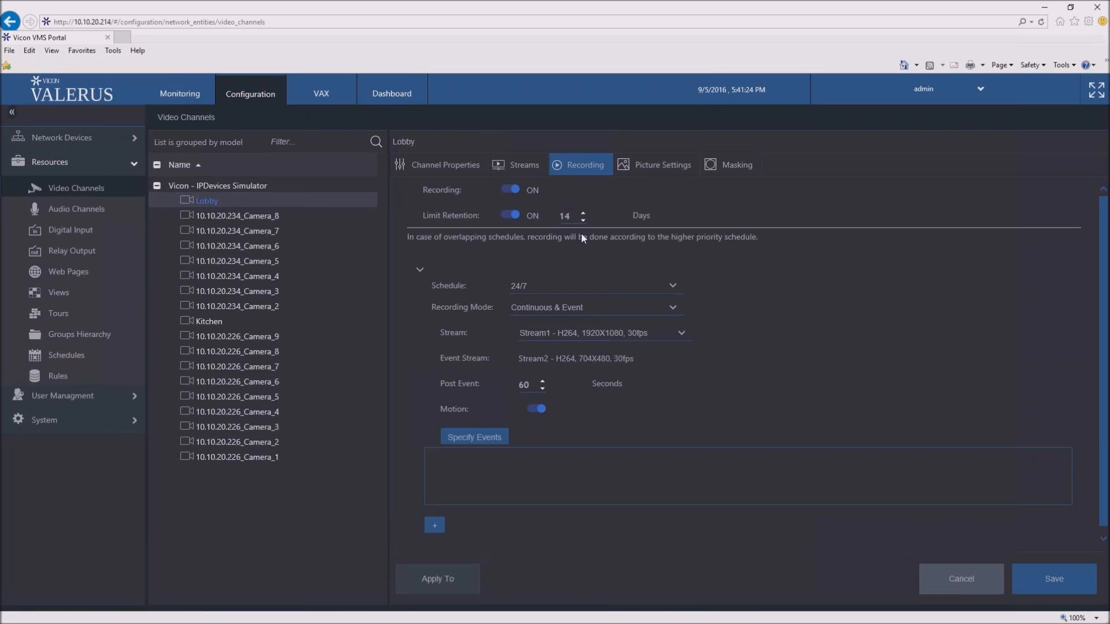
{"action": "left_click", "coordinate": [507, 222]}
- Review the schedule and recording mode options, keeping 24/7 and Continuous & Event, and switch Motion off and back on
{"action": "left_click", "coordinate": [670, 286]}
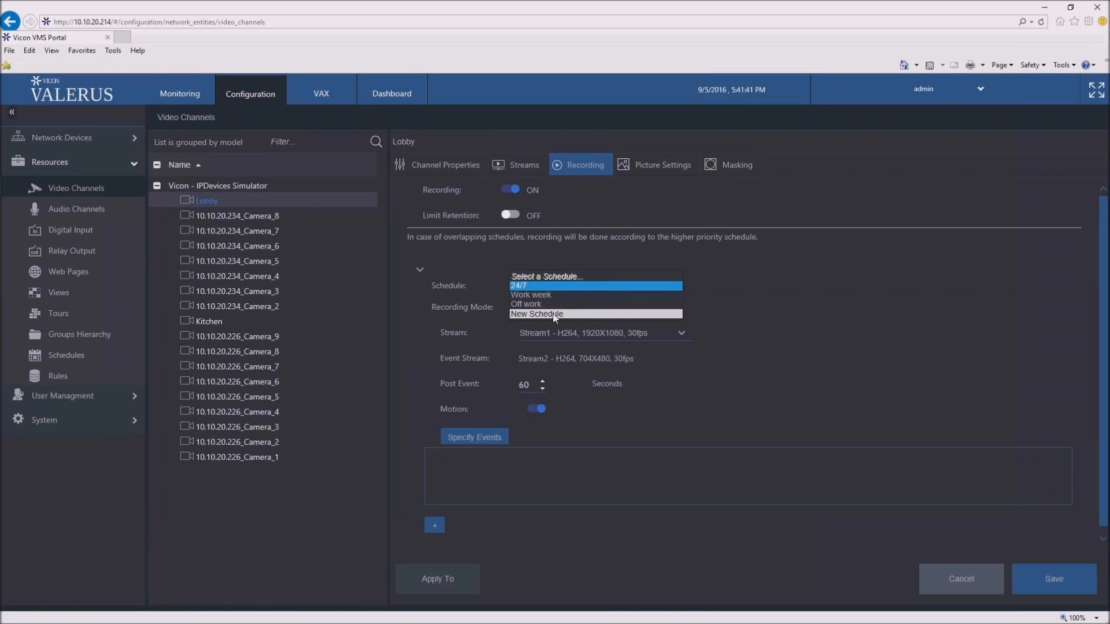
{"action": "left_click", "coordinate": [758, 342]}
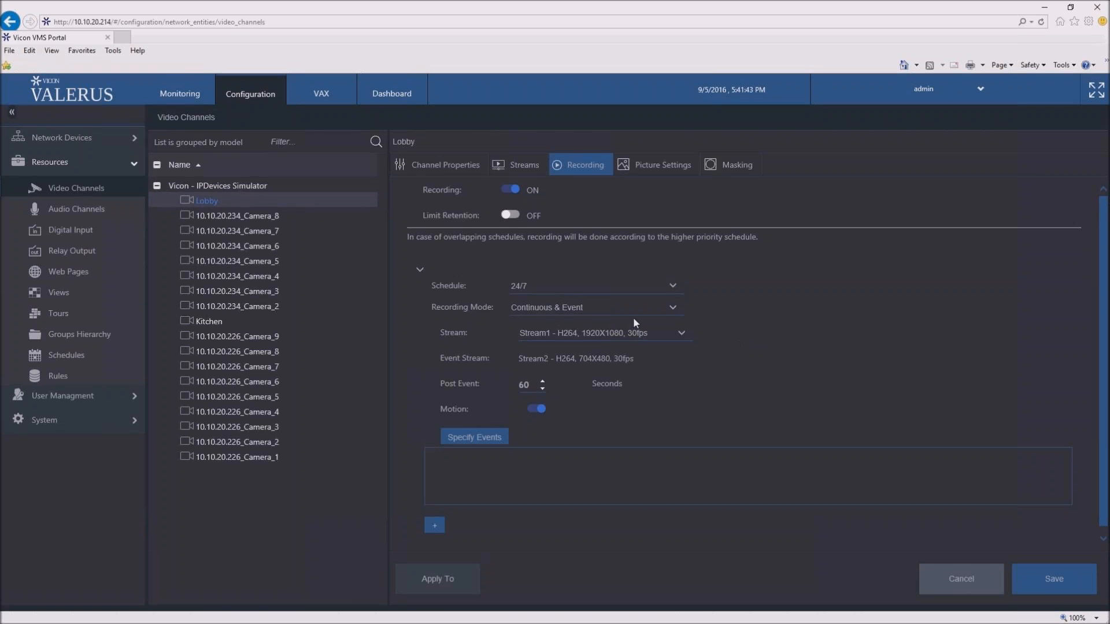
{"action": "left_click", "coordinate": [675, 310]}
{"action": "left_click", "coordinate": [676, 311]}
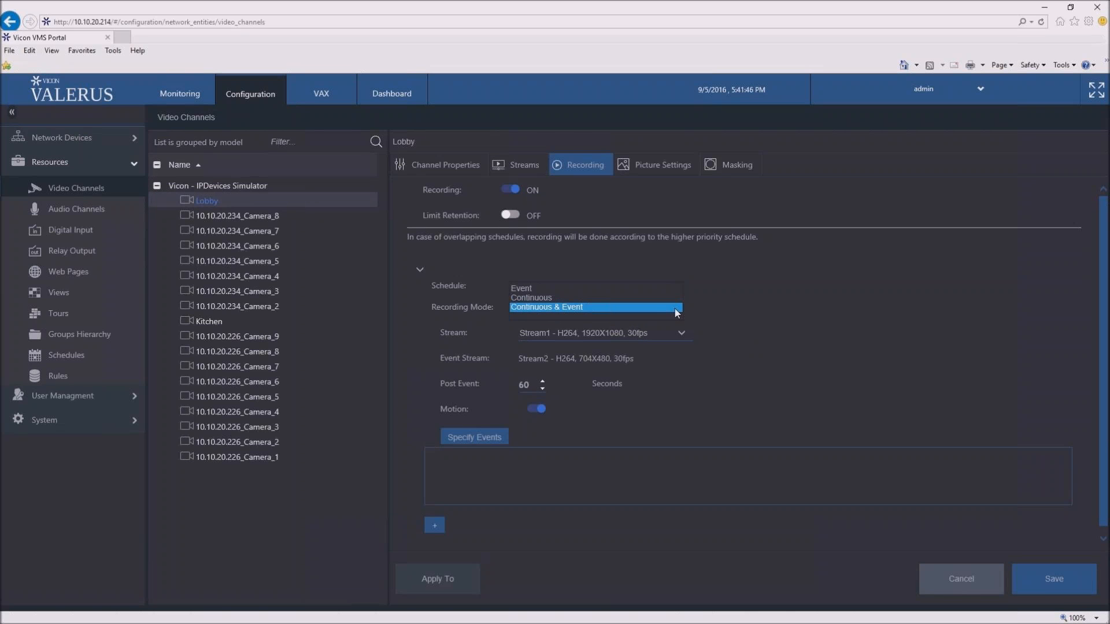
{"action": "left_click", "coordinate": [639, 307]}
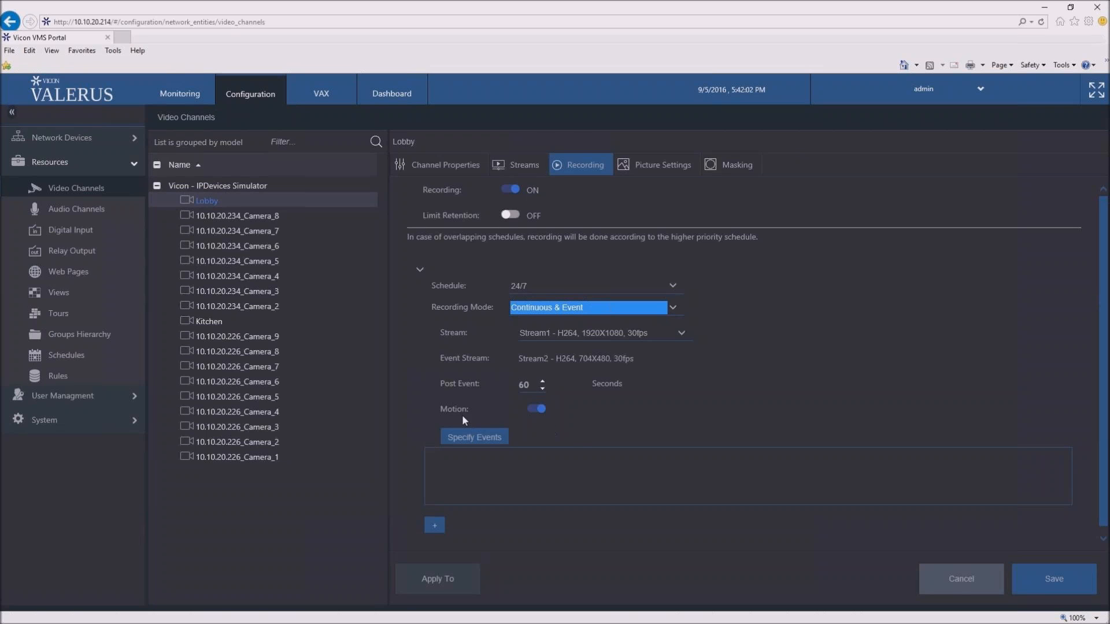
{"action": "left_click", "coordinate": [534, 414]}
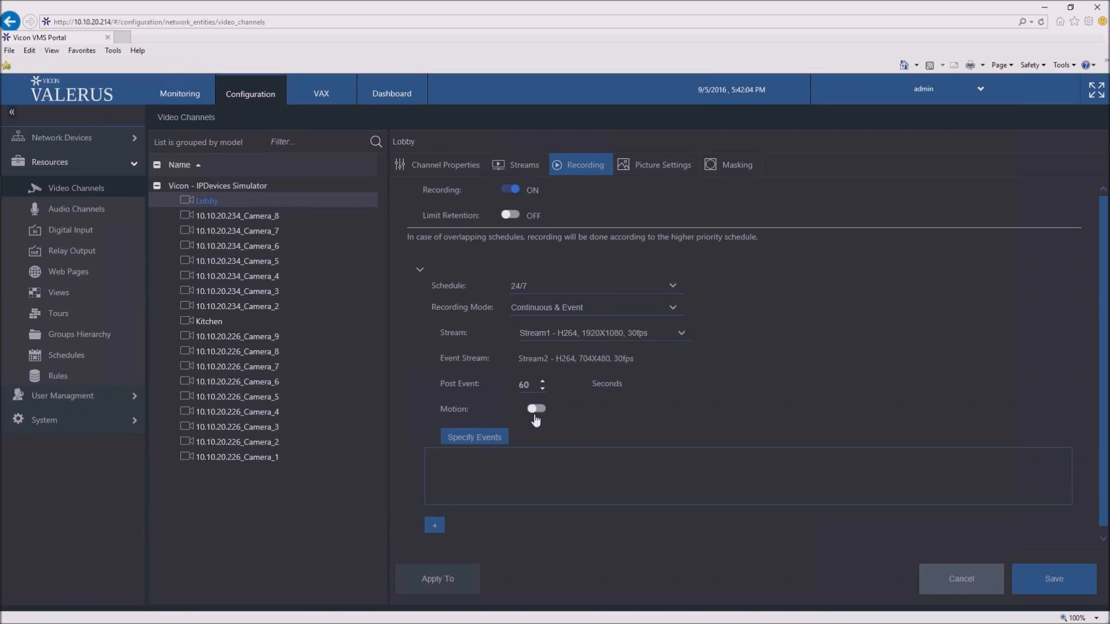
{"action": "left_click", "coordinate": [535, 416]}
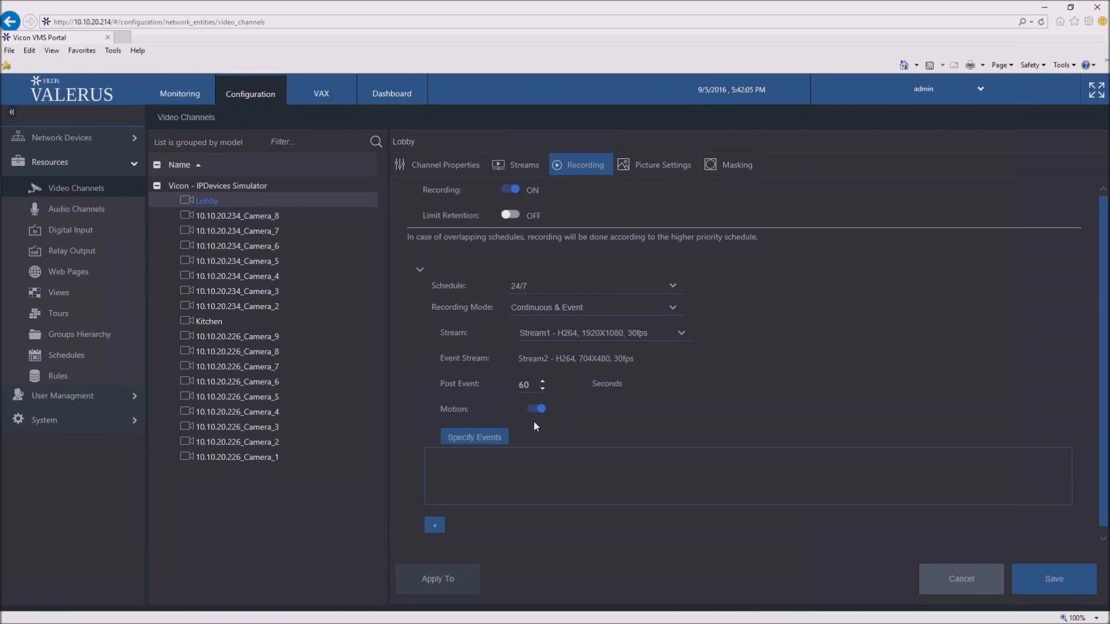
- Specify NVR Connection Lost events for NVR2 and NVR1 as recording triggers for the Lobby channel, and close the events dialog
{"action": "left_click", "coordinate": [502, 445]}
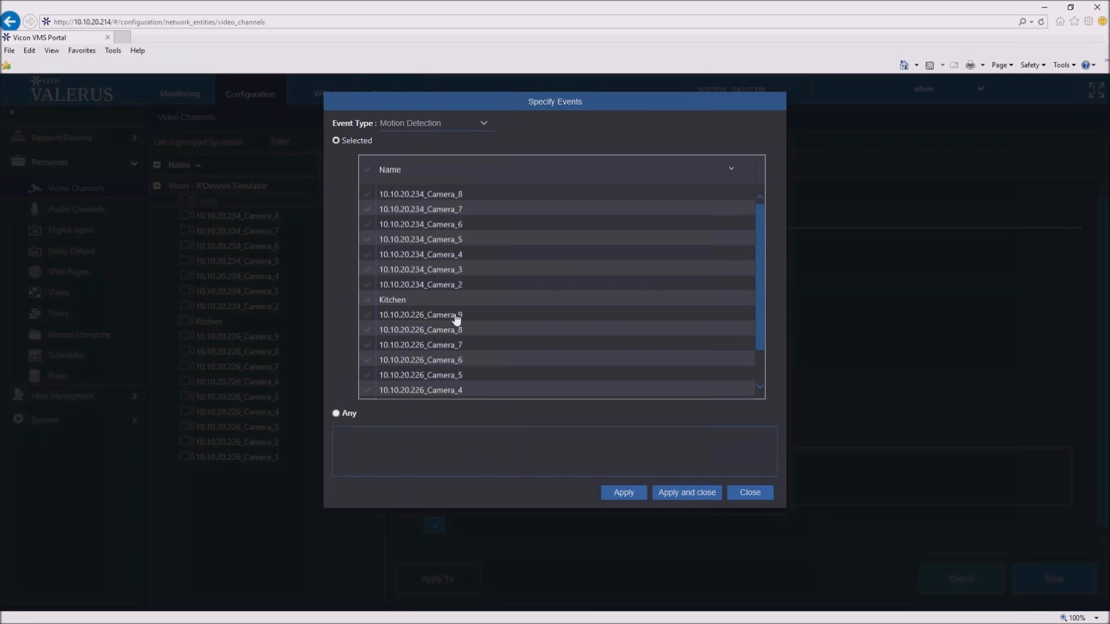
{"action": "left_click", "coordinate": [484, 122]}
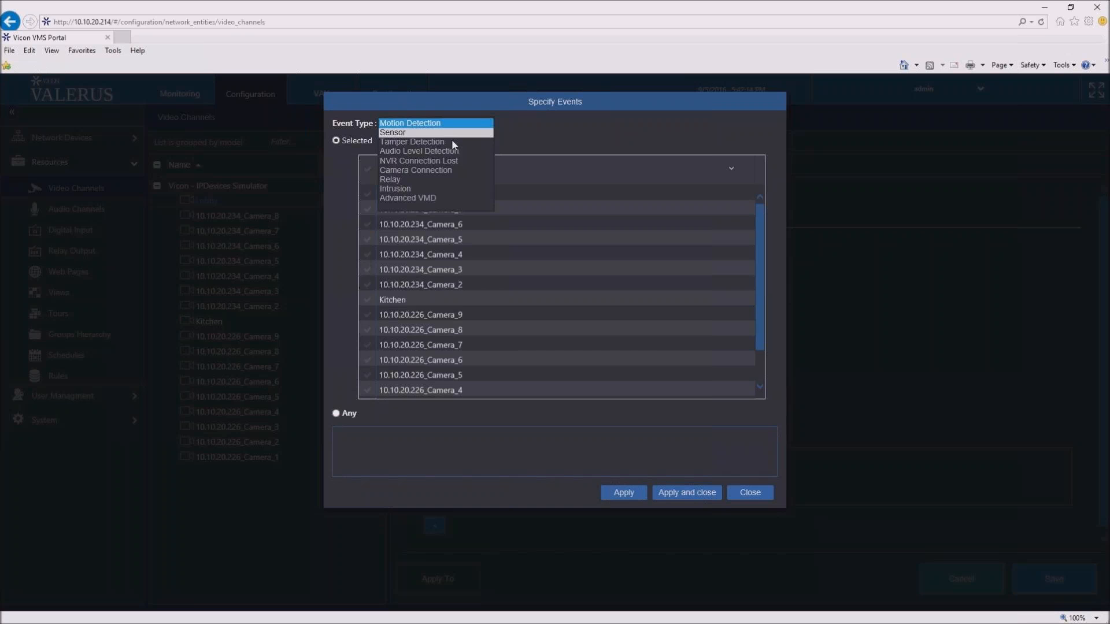
{"action": "left_click", "coordinate": [450, 164]}
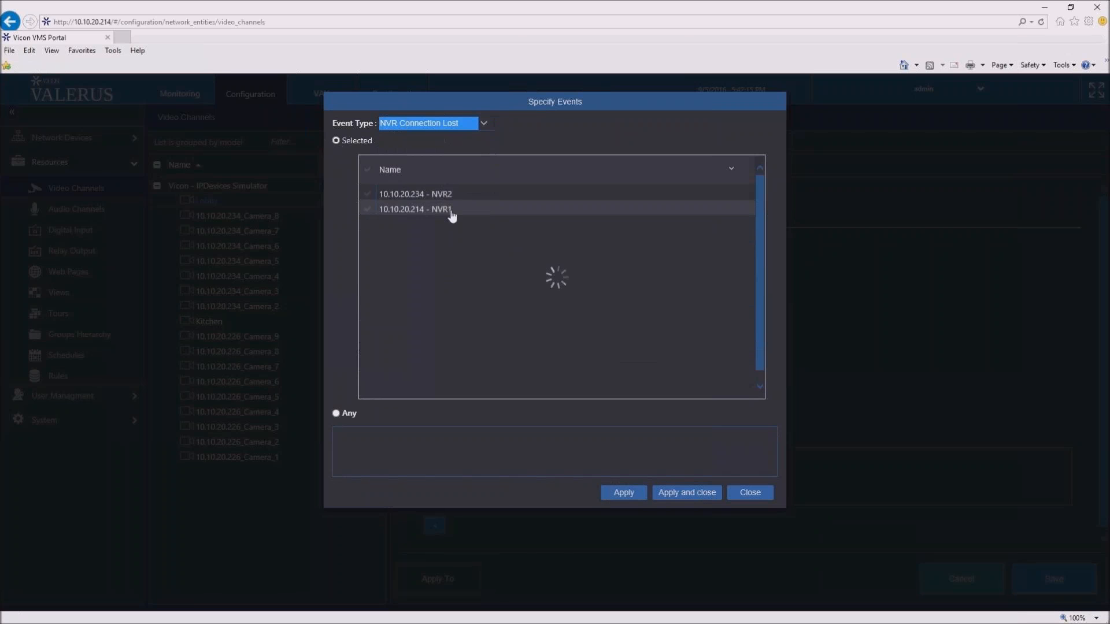
{"action": "left_click", "coordinate": [369, 195]}
{"action": "left_click", "coordinate": [370, 210]}
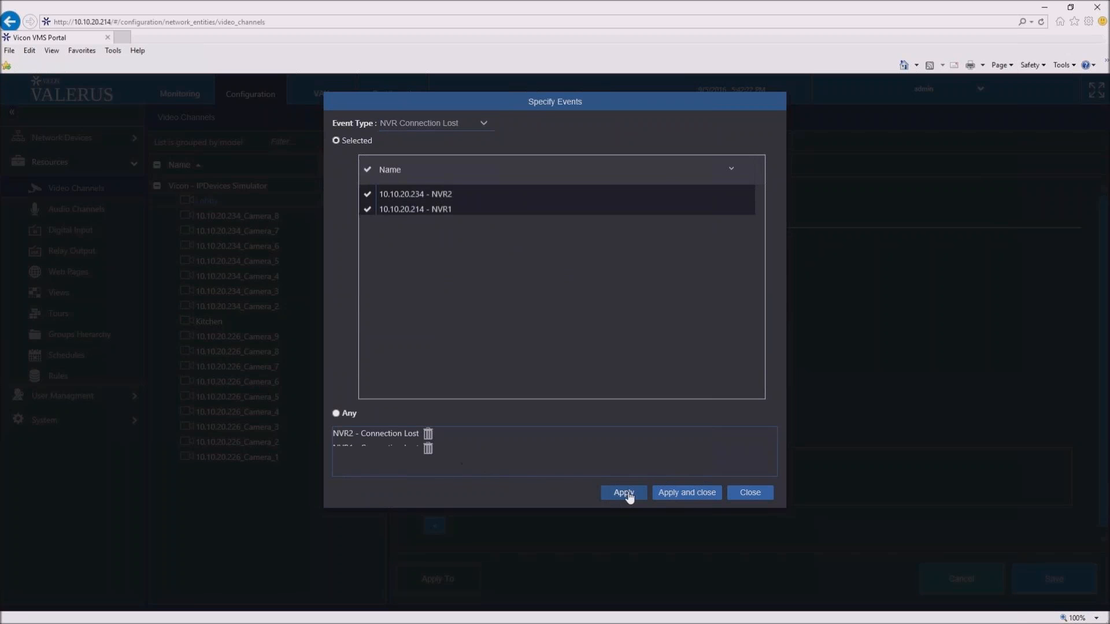
{"action": "left_click", "coordinate": [741, 493]}
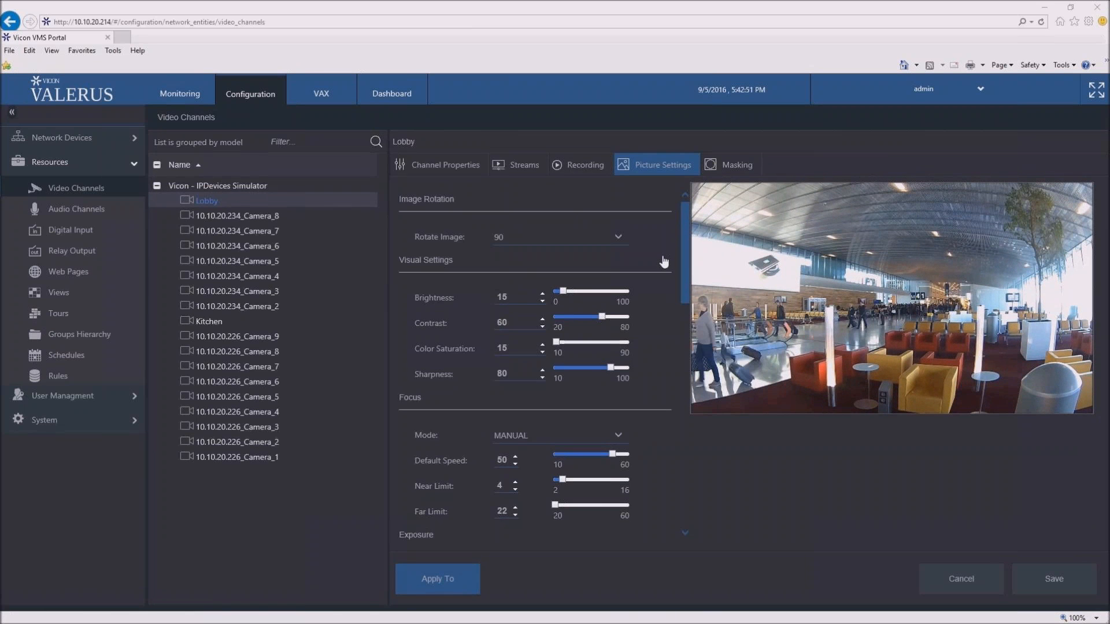
- Review Lobby's picture settings, and select only Streams and recording for copying to 10.10.20.226_Camera_8 through 10.10.20.234_Camera_4, closing the dialog
{"action": "scroll", "coordinate": [664, 262], "scroll_direction": "down", "scroll_amount": 5}
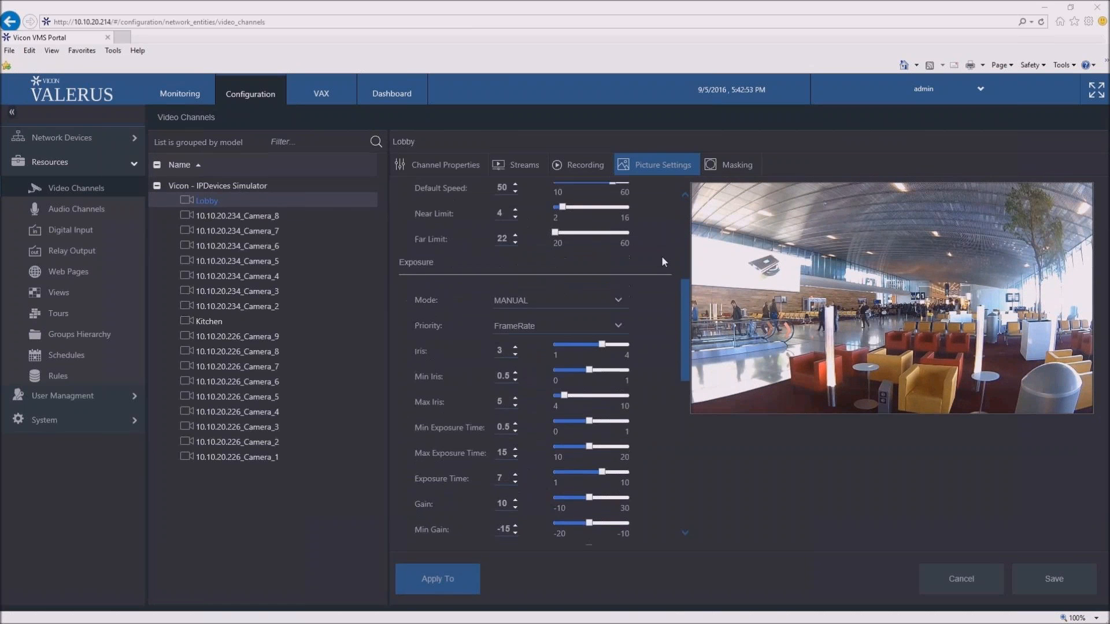
{"action": "scroll", "coordinate": [662, 262], "scroll_direction": "down", "scroll_amount": 3}
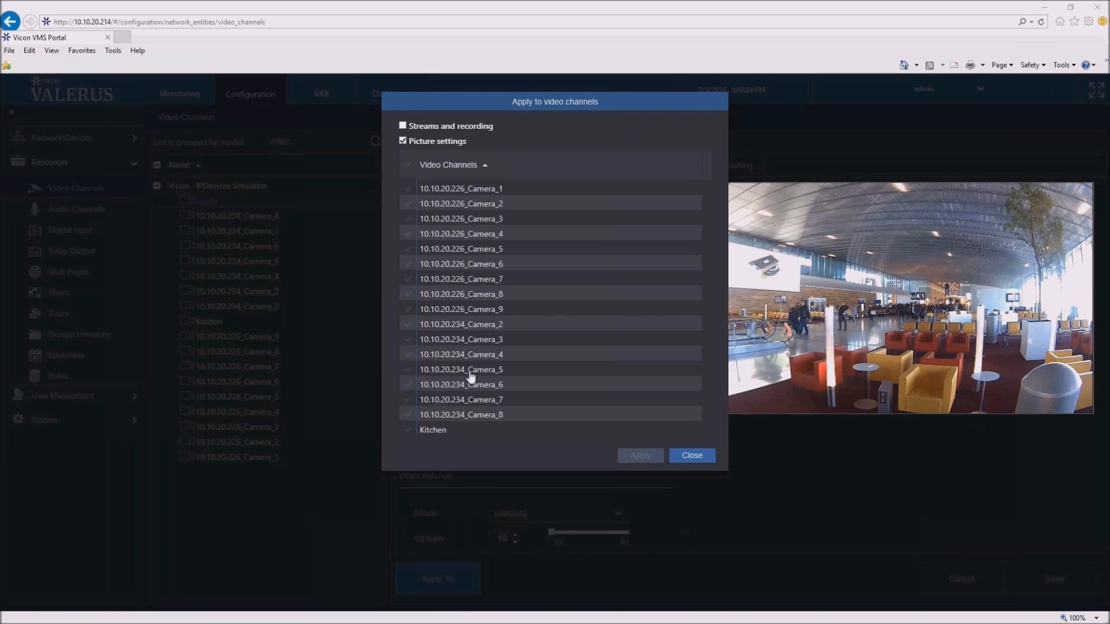
{"action": "left_click", "coordinate": [403, 126]}
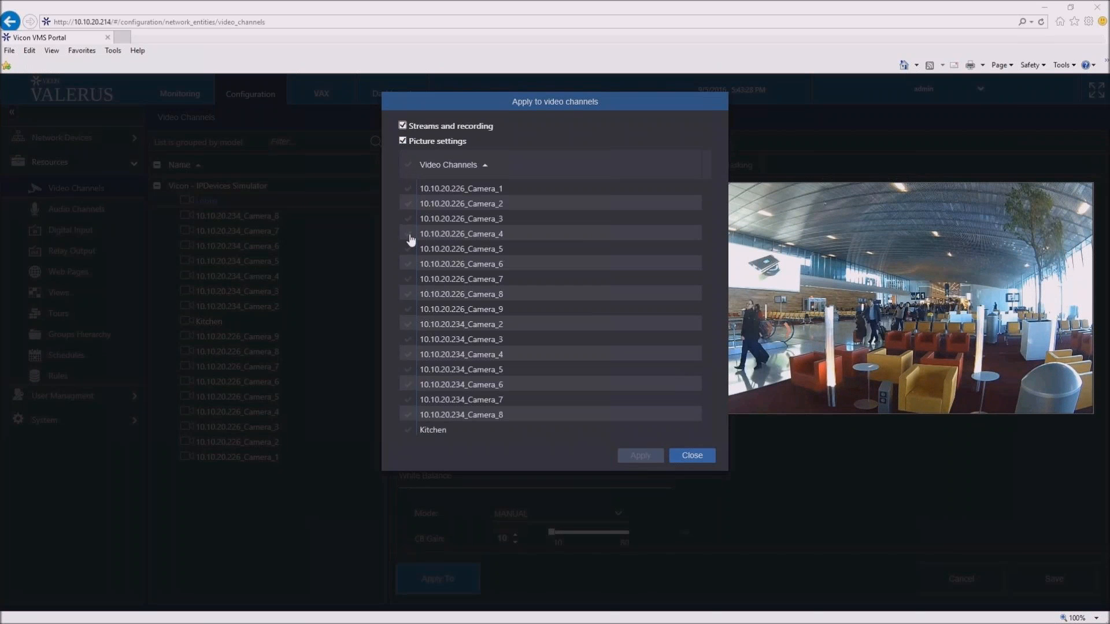
{"action": "left_click", "coordinate": [404, 141]}
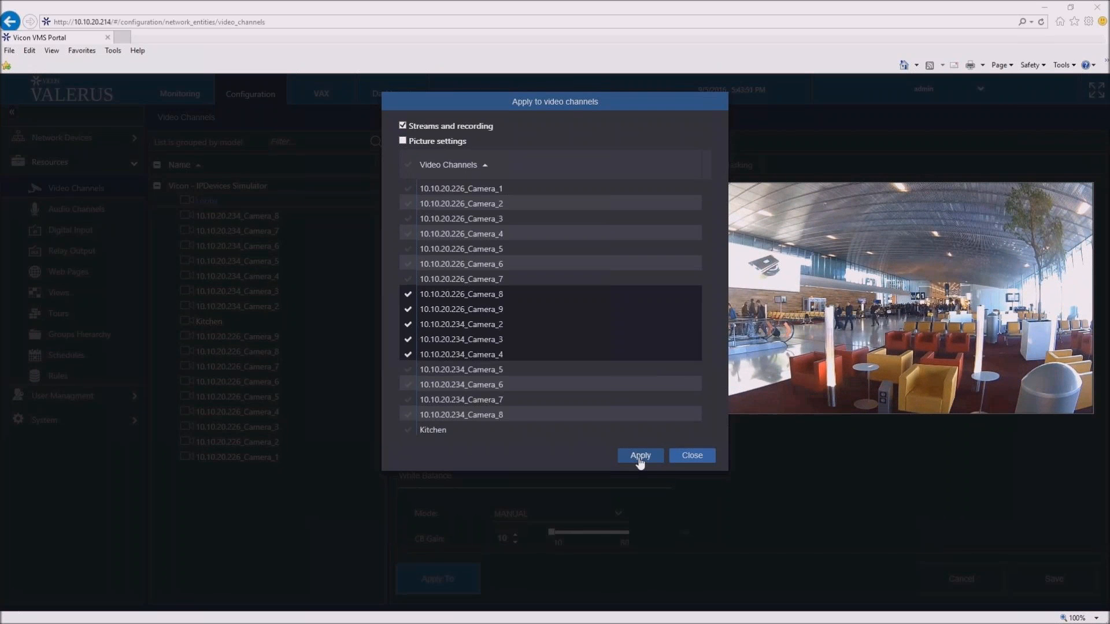
{"action": "left_click", "coordinate": [683, 461]}
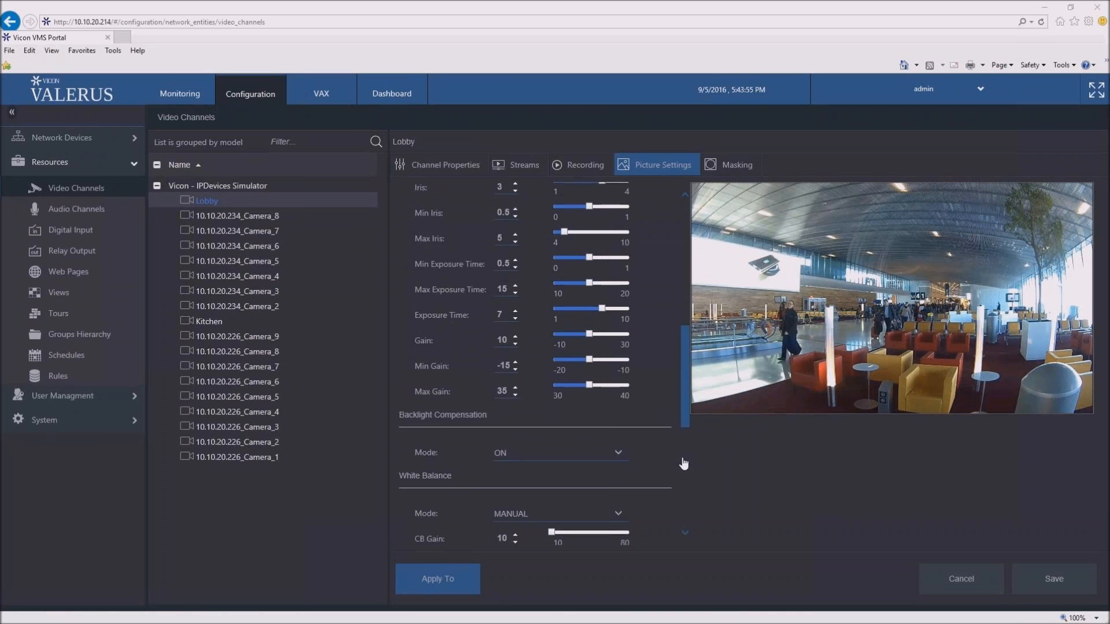
- Mask a rectangular area of the Lobby channel's video, and display Lobby in the monitoring layout
{"action": "left_click", "coordinate": [742, 166]}
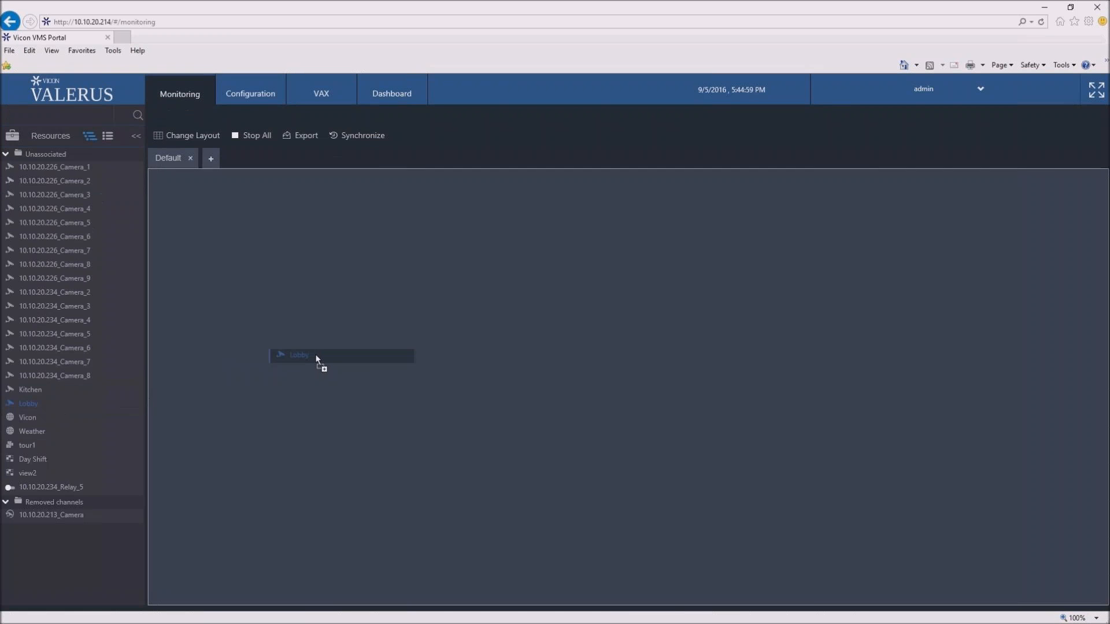
{"action": "left_click_drag", "start_coordinate": [318, 357], "coordinate": [320, 356]}
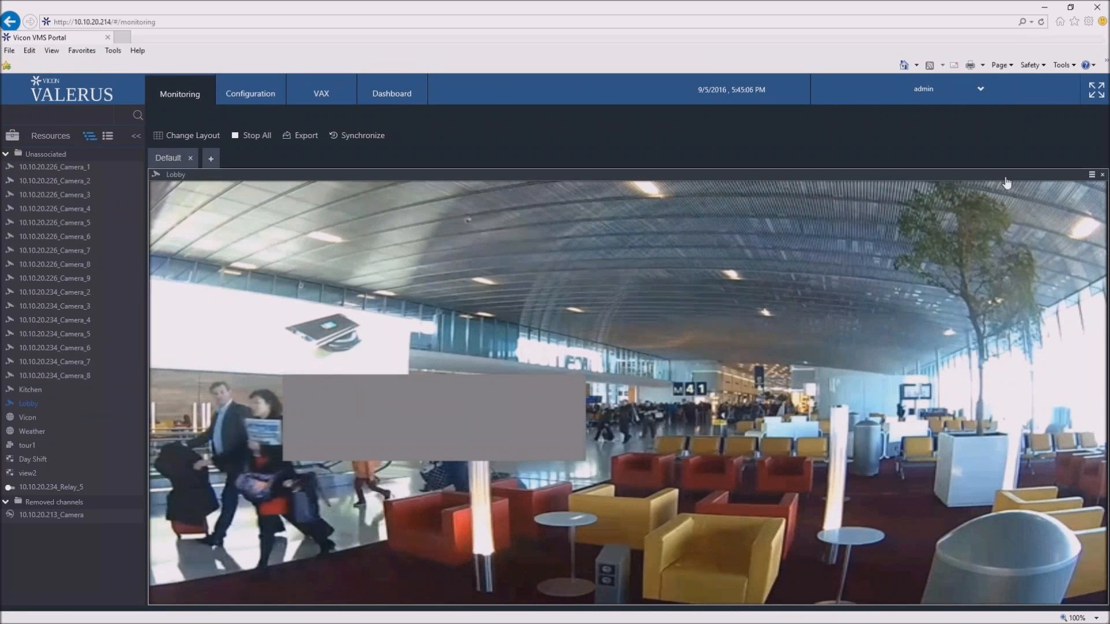
- Unmask the live Lobby video, and turn the mask back on
{"action": "mouse_move", "coordinate": [1039, 181]}
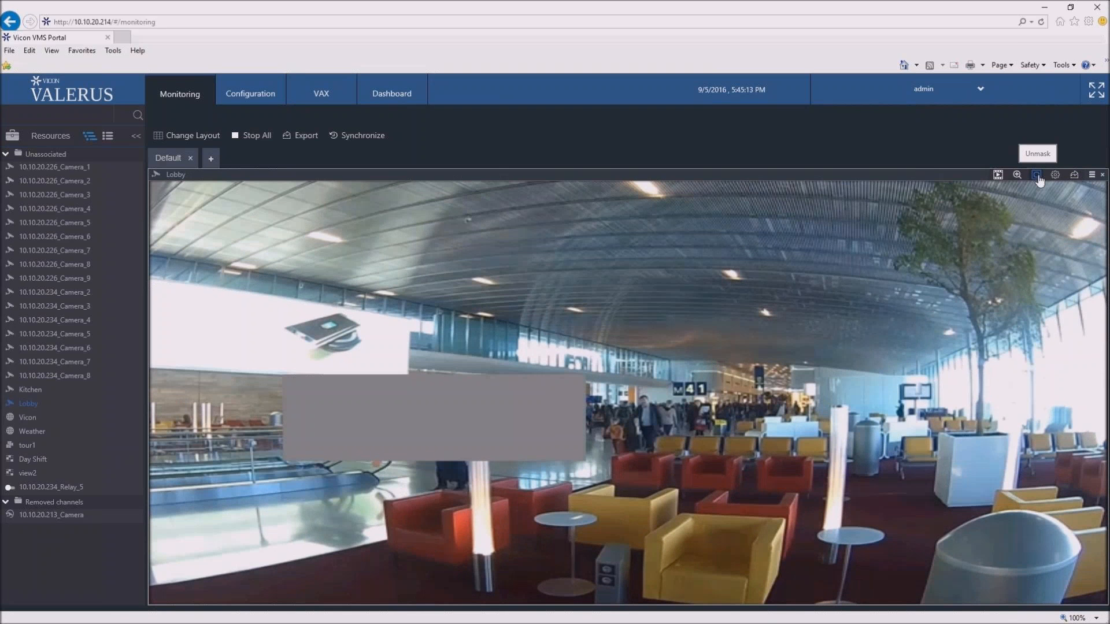
{"action": "left_click", "coordinate": [1037, 175]}
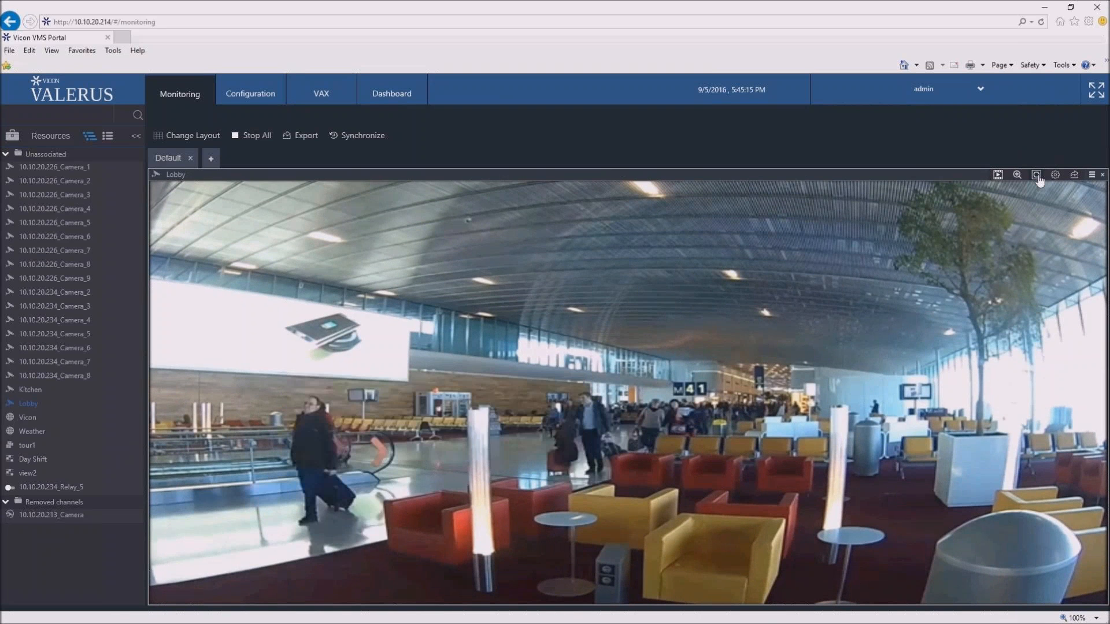
{"action": "left_click", "coordinate": [1037, 175]}
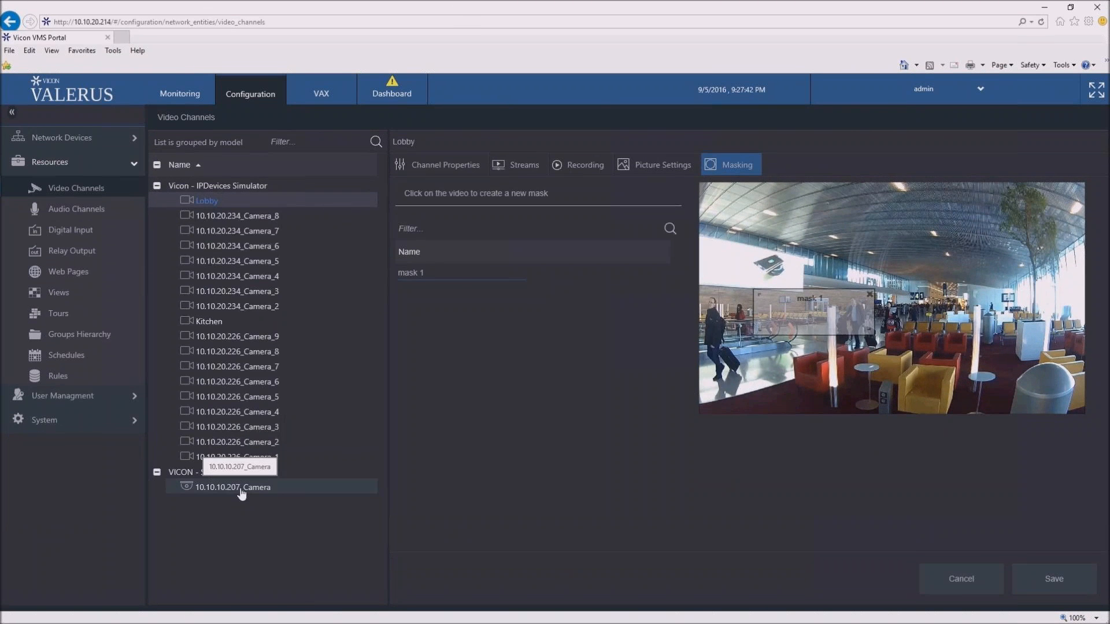
- Open the PTZ settings of video channel 10.10.10.207_Camera and add a new preset for its current position
{"action": "left_click", "coordinate": [241, 491]}
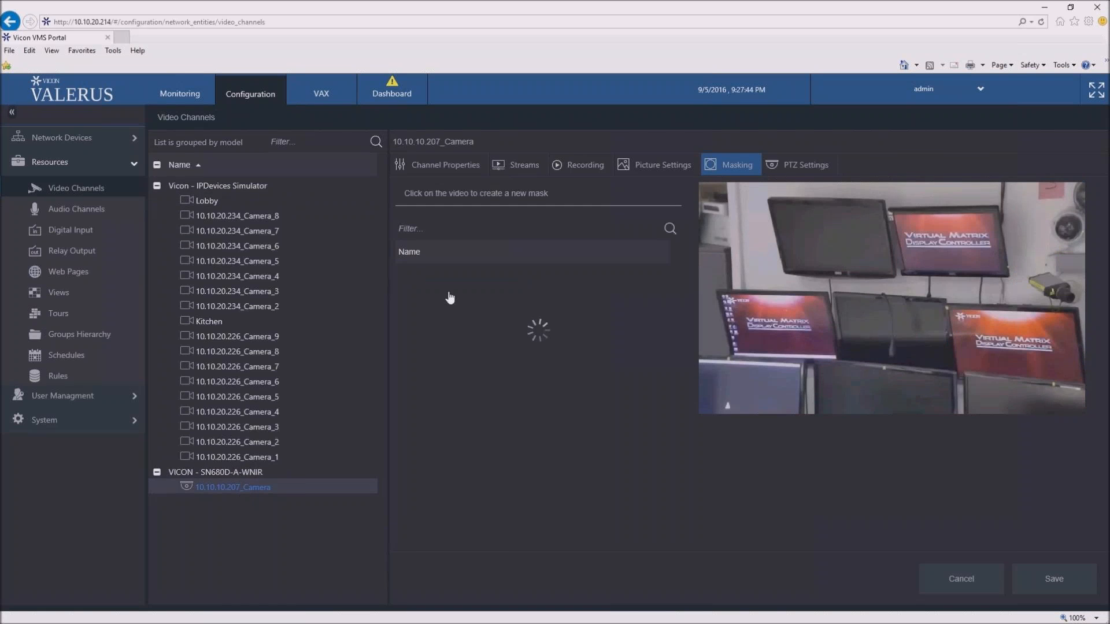
{"action": "left_click", "coordinate": [798, 169]}
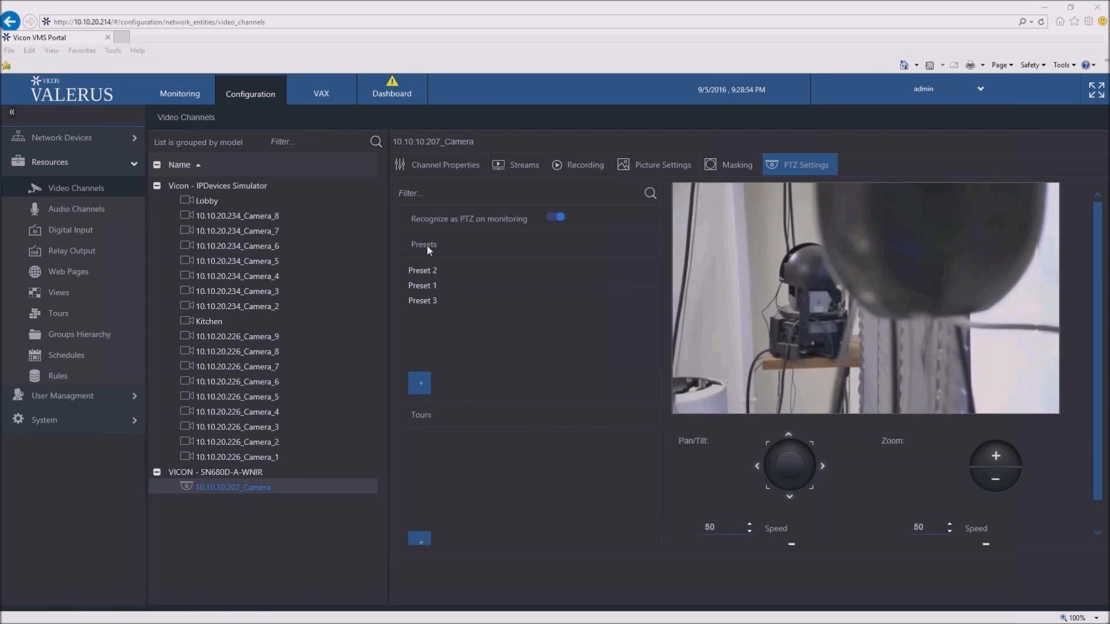
{"action": "left_click", "coordinate": [426, 379]}
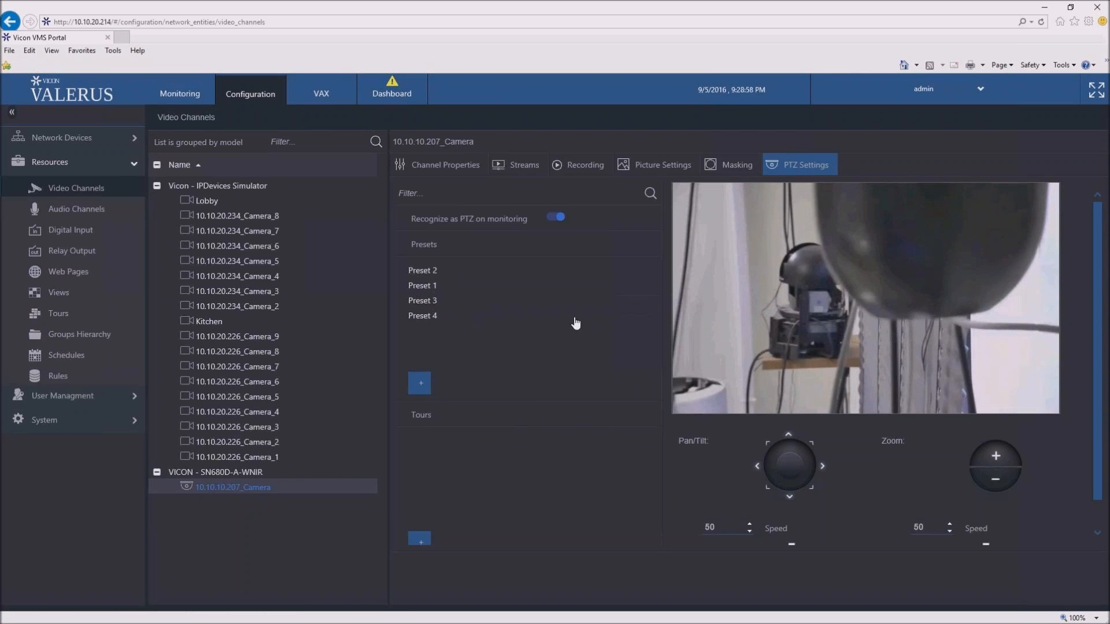
- Run Preset 2 and Preset 3 of the PTZ camera to check their positions
{"action": "mouse_move", "coordinate": [628, 314]}
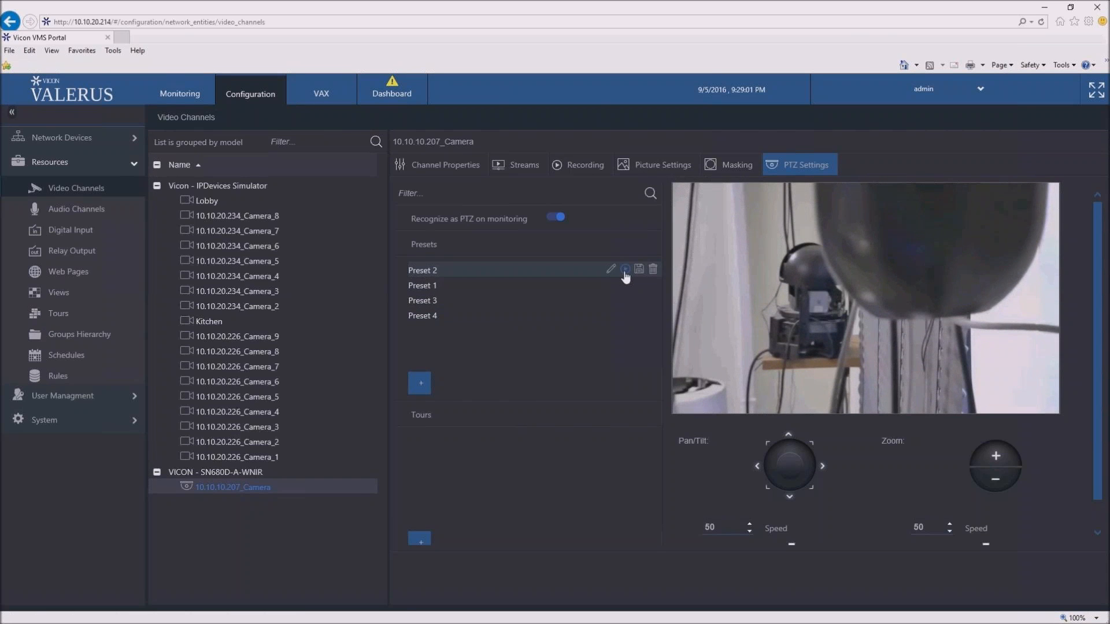
{"action": "left_click", "coordinate": [625, 271]}
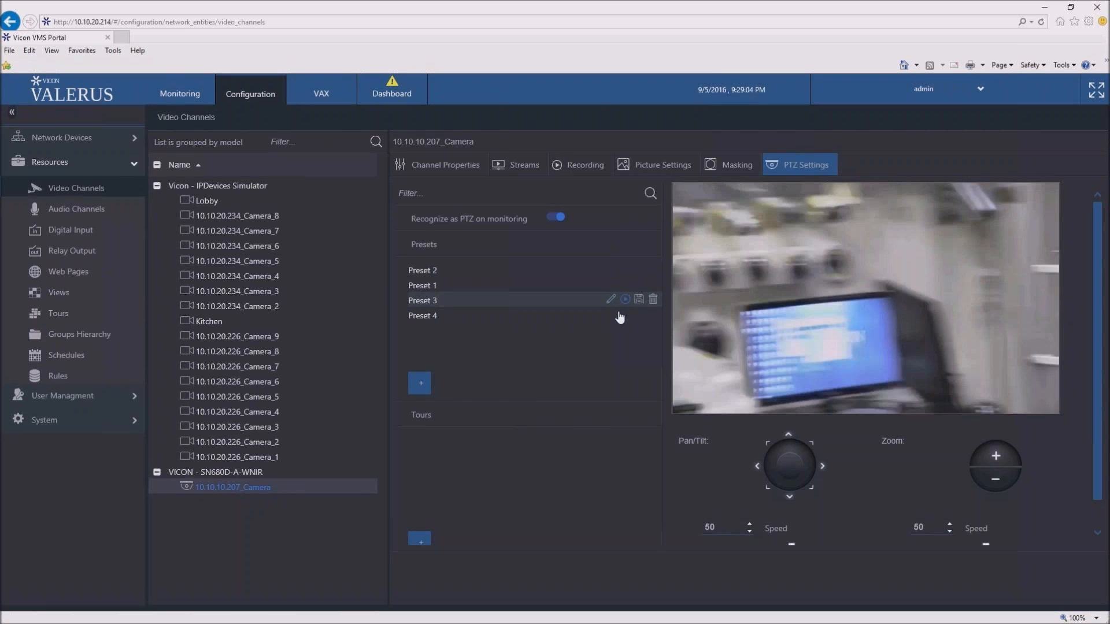
{"action": "left_click", "coordinate": [622, 300]}
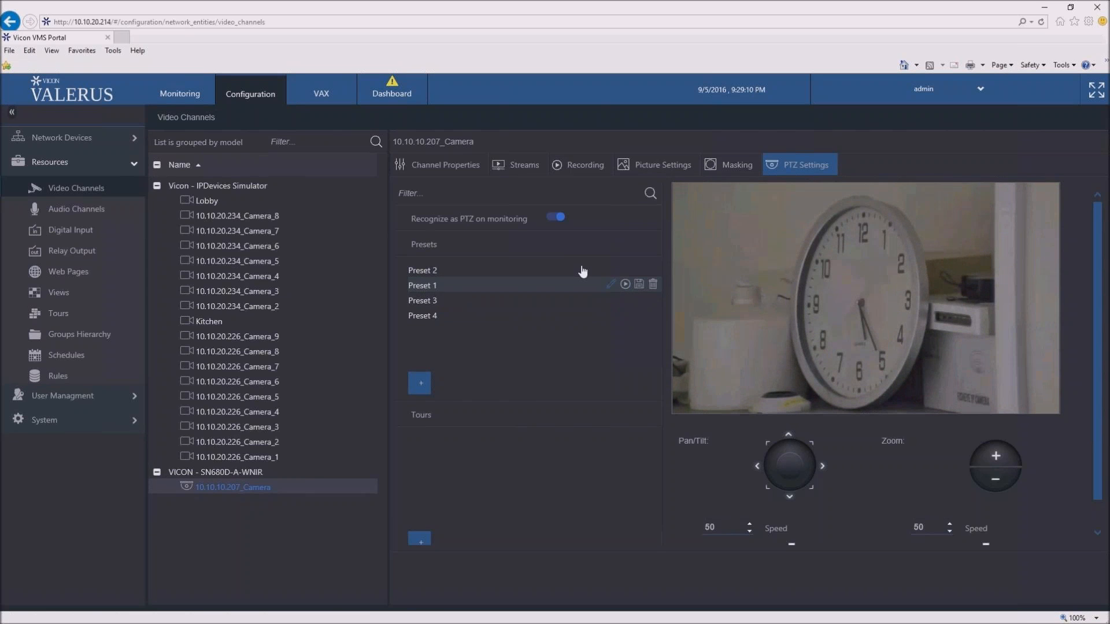
- Display 10.10.10.207_Camera in the monitoring layout, move it to Preset 2, and close the preset list
{"action": "left_click", "coordinate": [181, 97]}
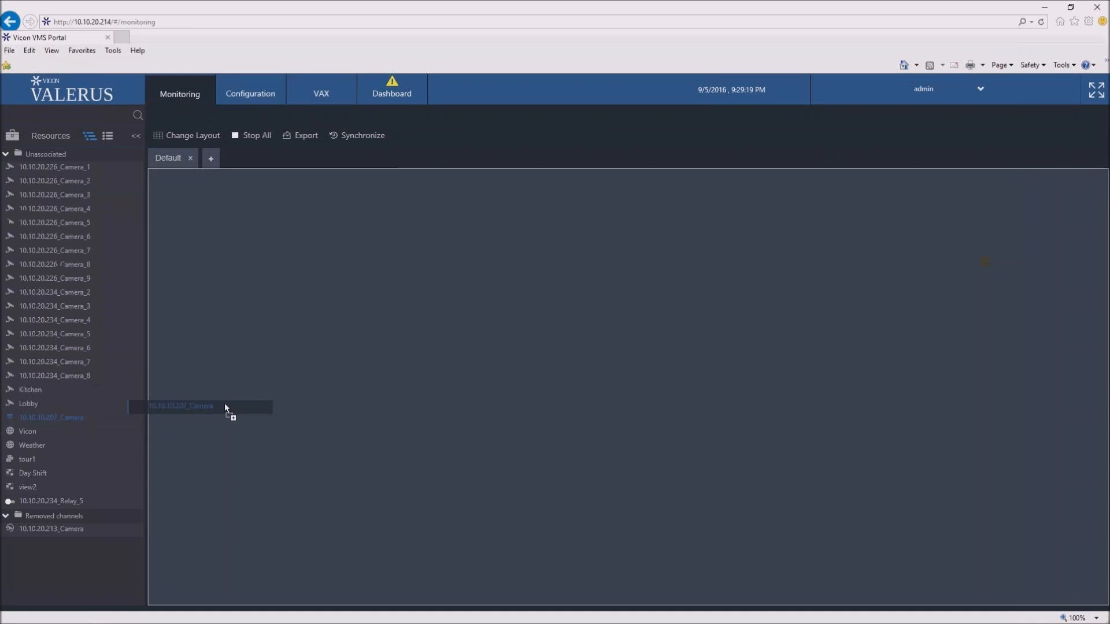
{"action": "left_click_drag", "start_coordinate": [224, 404], "coordinate": [230, 404]}
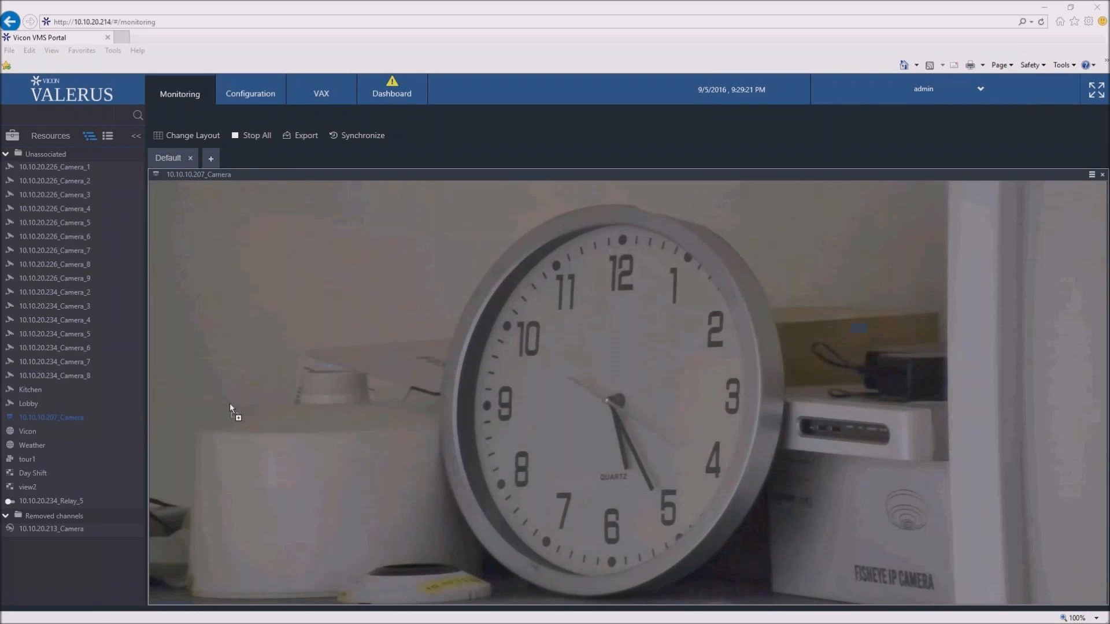
{"action": "mouse_move", "coordinate": [1001, 180]}
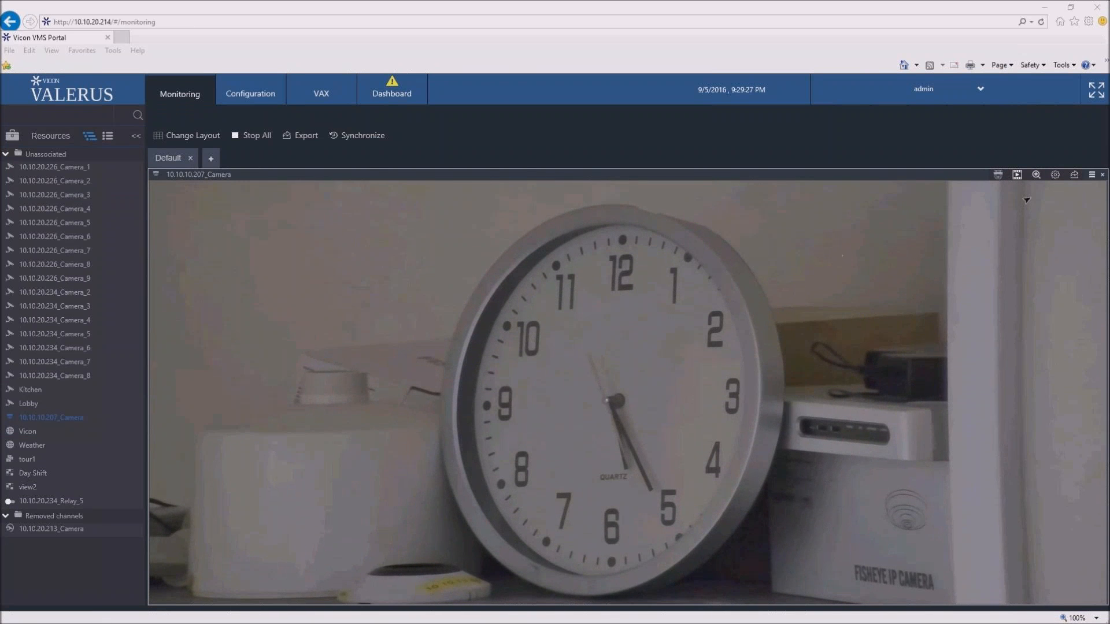
{"action": "left_click", "coordinate": [999, 176]}
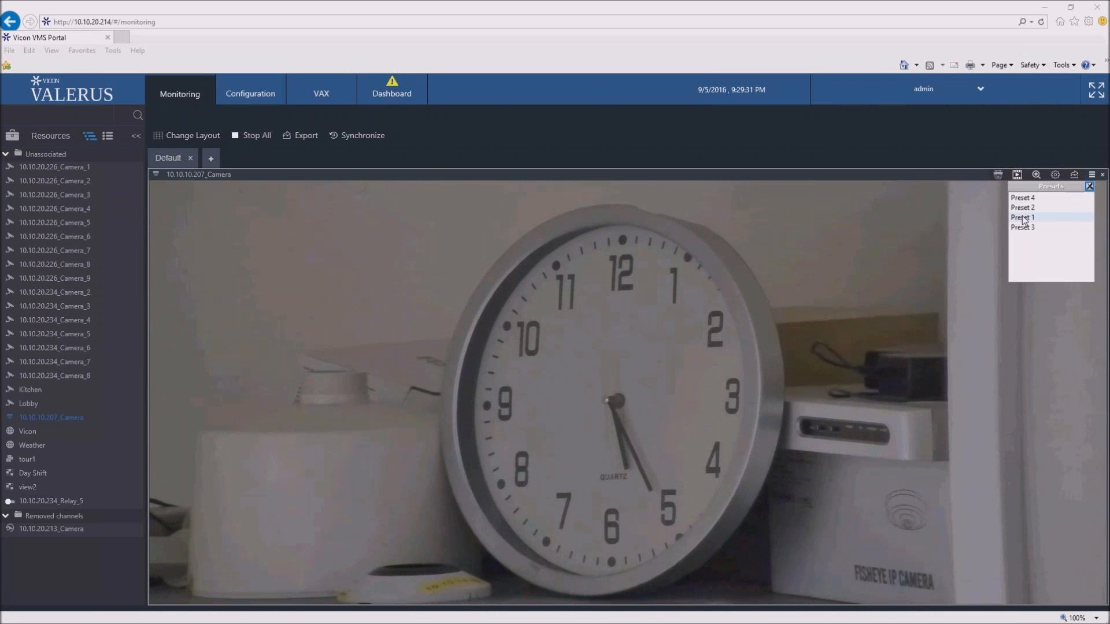
{"action": "left_click", "coordinate": [1024, 209]}
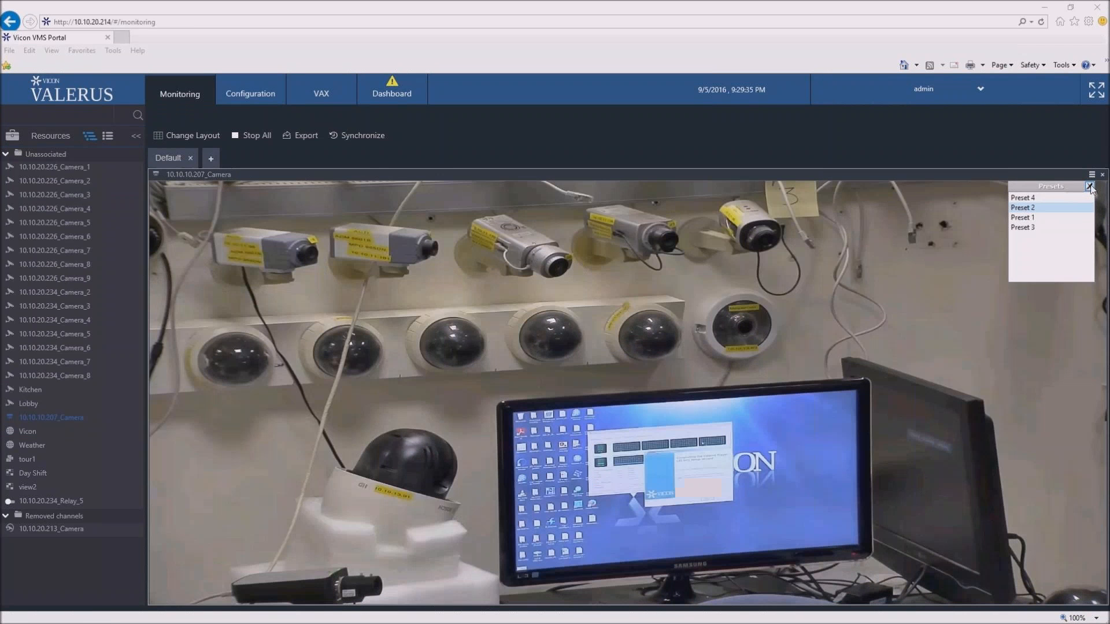
{"action": "left_click", "coordinate": [1090, 187]}
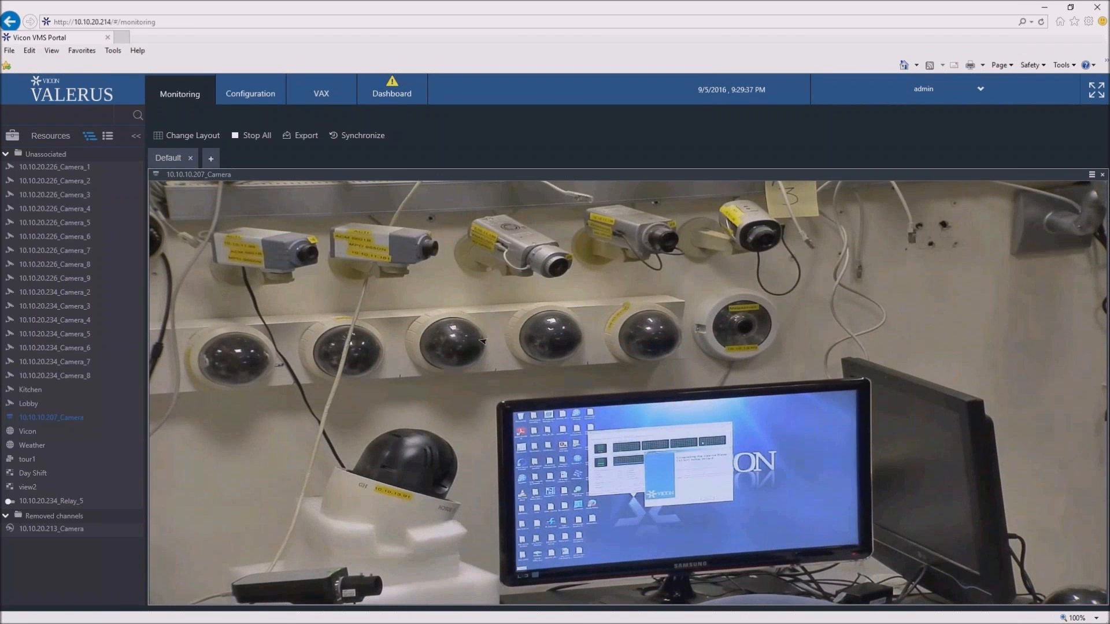
- Steer 10.10.10.207_Camera manually from its live video, and recall a saved position from its preset list
{"action": "left_click", "coordinate": [448, 369]}
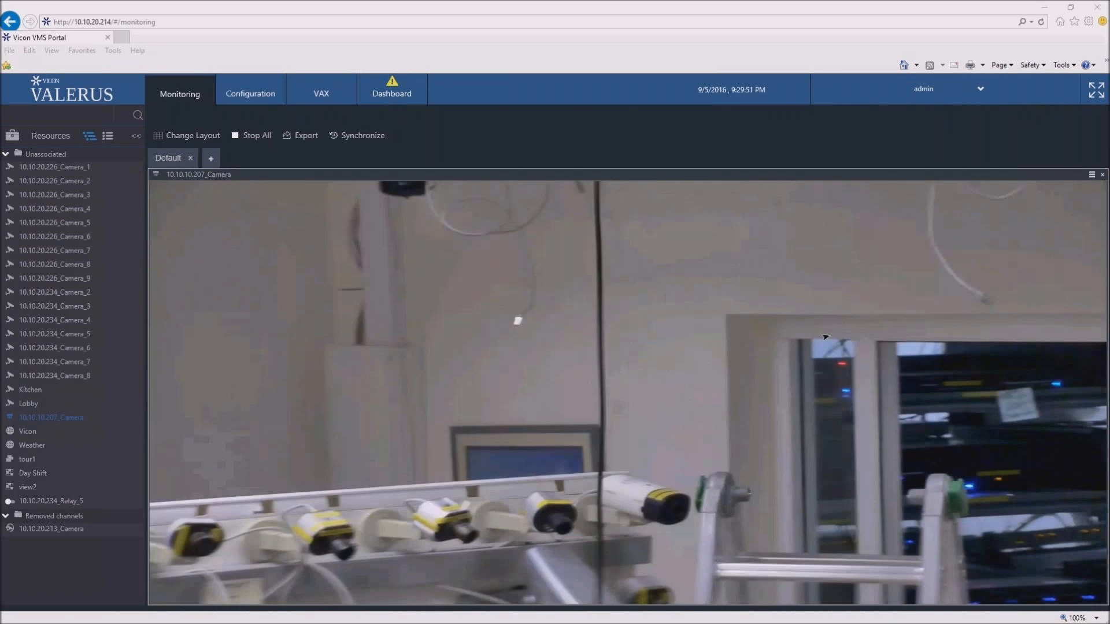
{"action": "left_click_drag", "start_coordinate": [825, 337], "coordinate": [621, 418]}
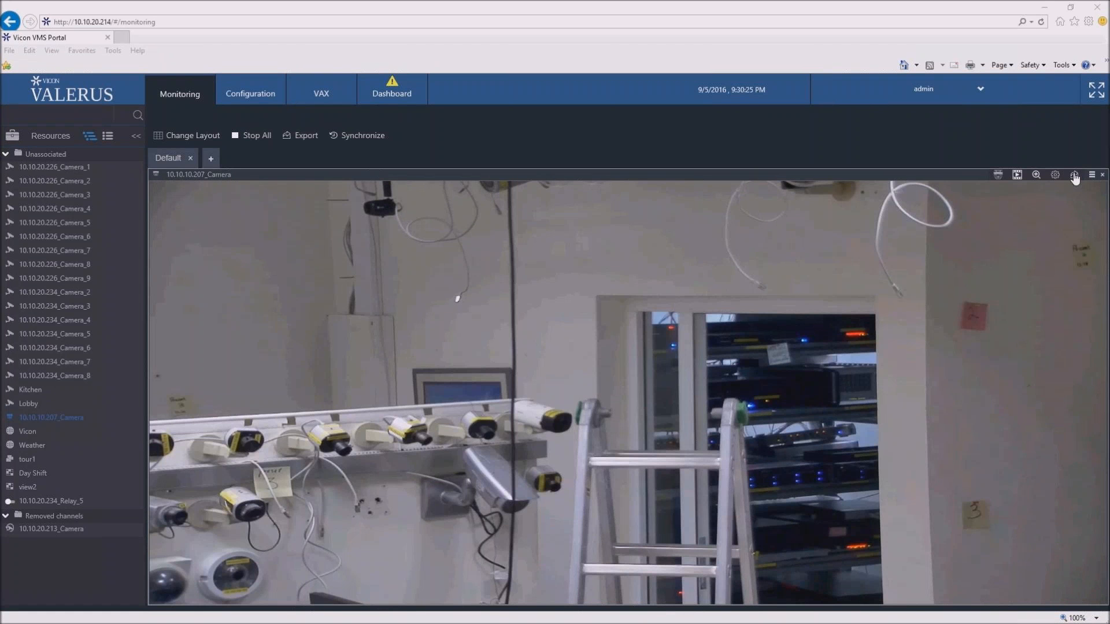
{"action": "left_click", "coordinate": [1004, 177]}
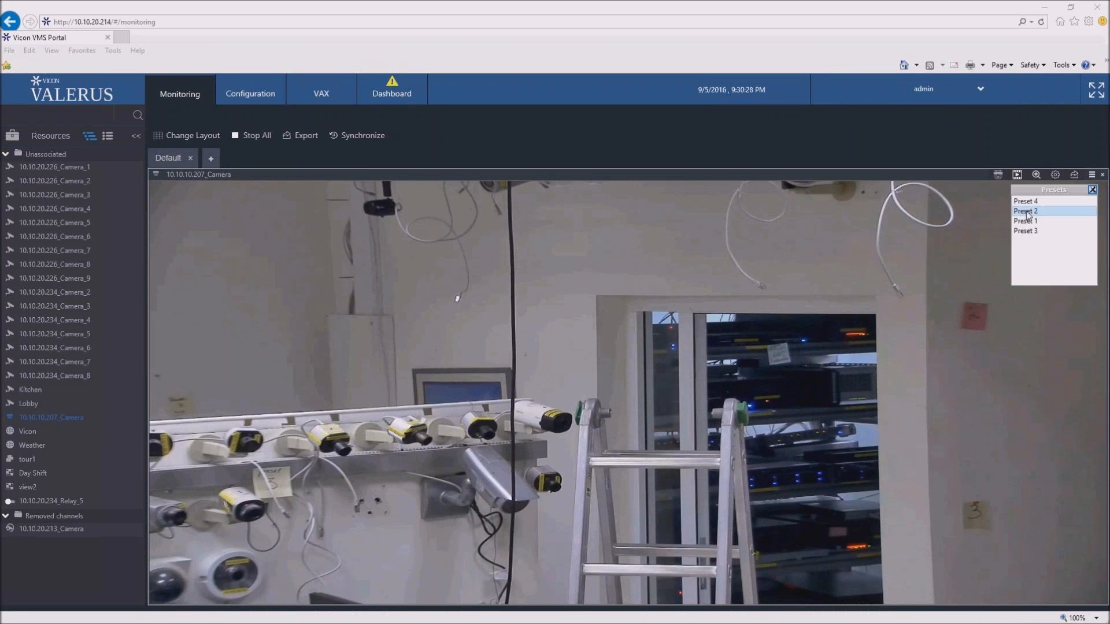
{"action": "left_click", "coordinate": [1030, 224]}
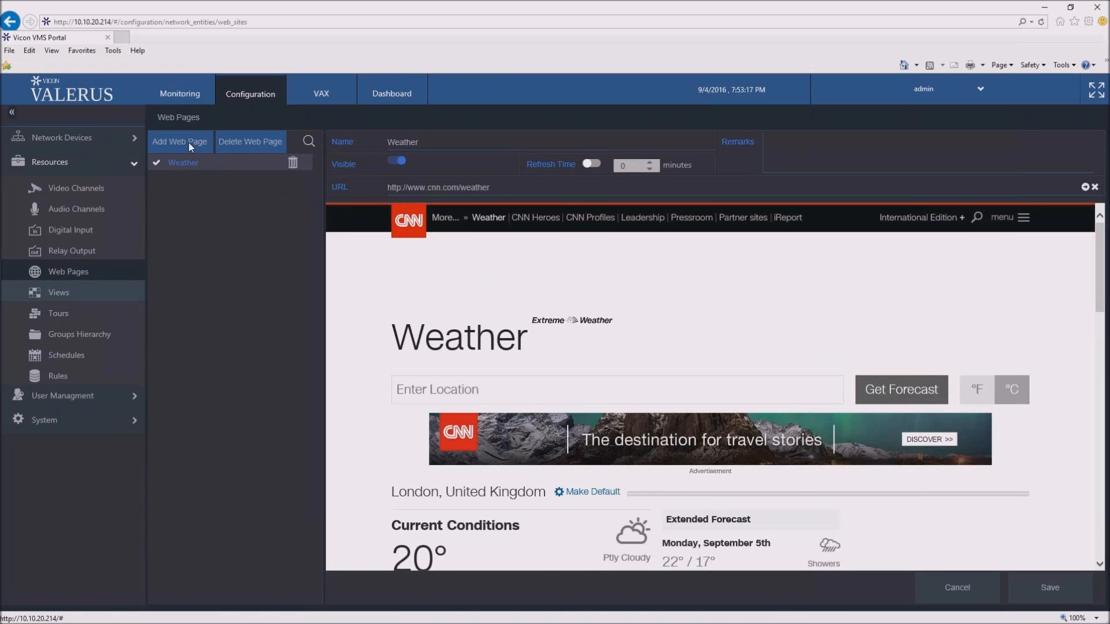
{"action": "left_click", "coordinate": [191, 142]}
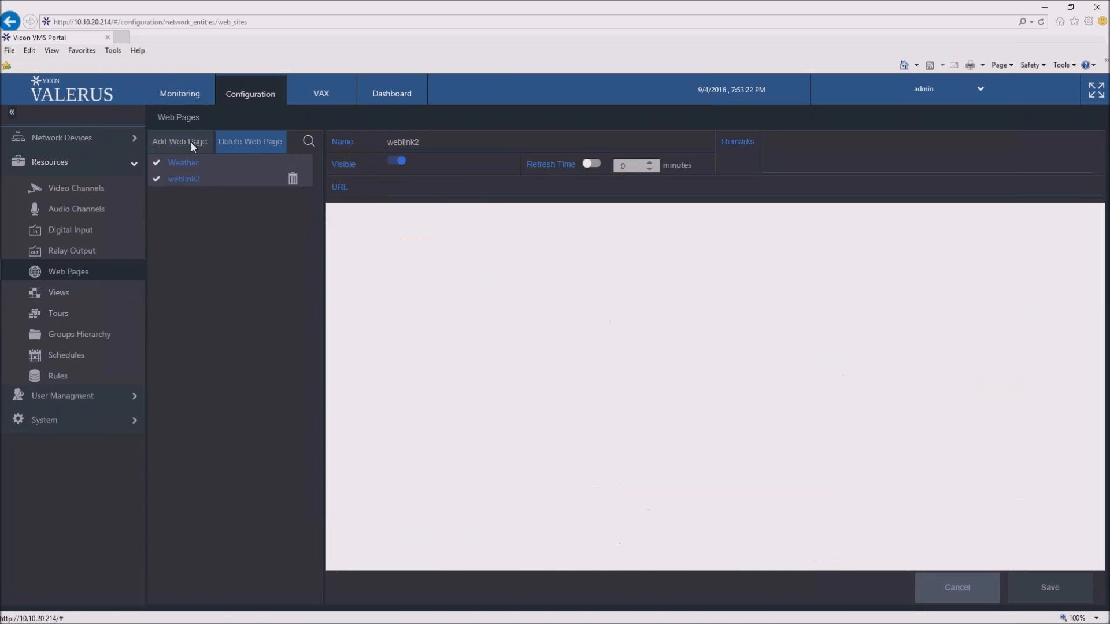
{"action": "left_click", "coordinate": [425, 141]}
{"action": "type", "text": "Vicon"}
{"action": "left_click", "coordinate": [471, 186]}
{"action": "type", "text": "www.vicon-security/cv"}
{"action": "key", "text": "BackSpace"}
{"action": "key", "text": "BackSpace"}
{"action": "key", "text": "BackSpace"}
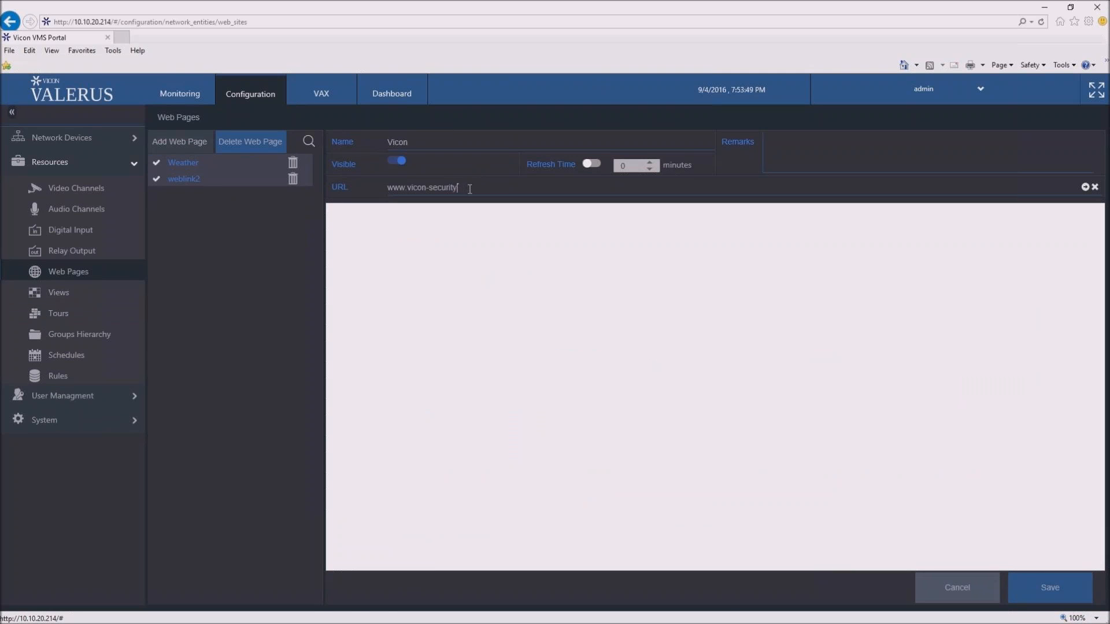
{"action": "type", "text": ".com"}
{"action": "key", "text": "Return"}
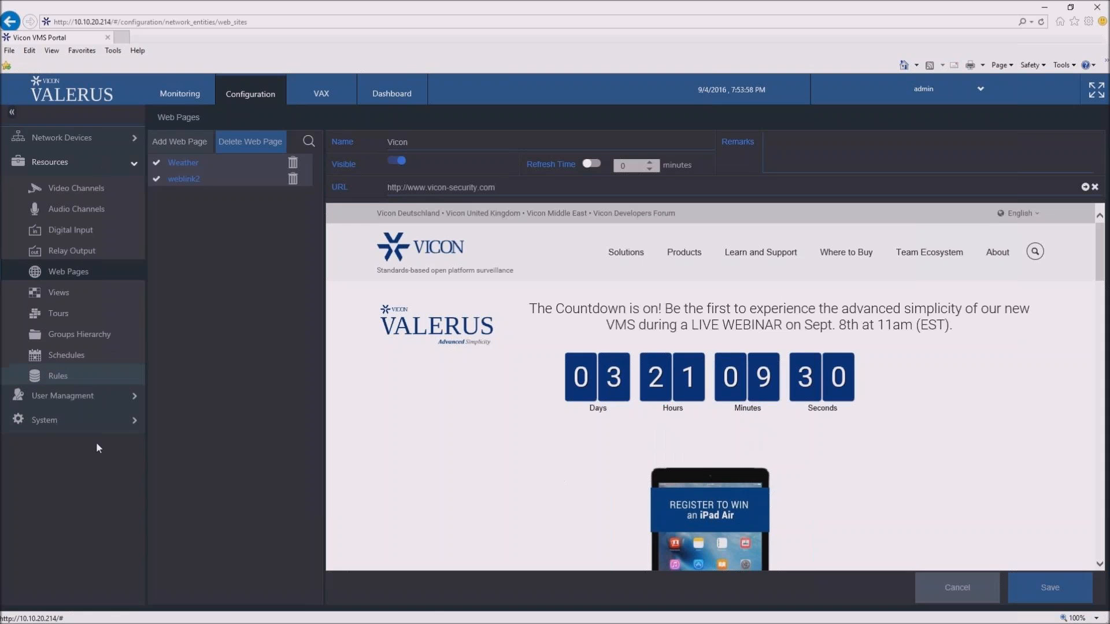
{"action": "left_click", "coordinate": [1050, 588]}
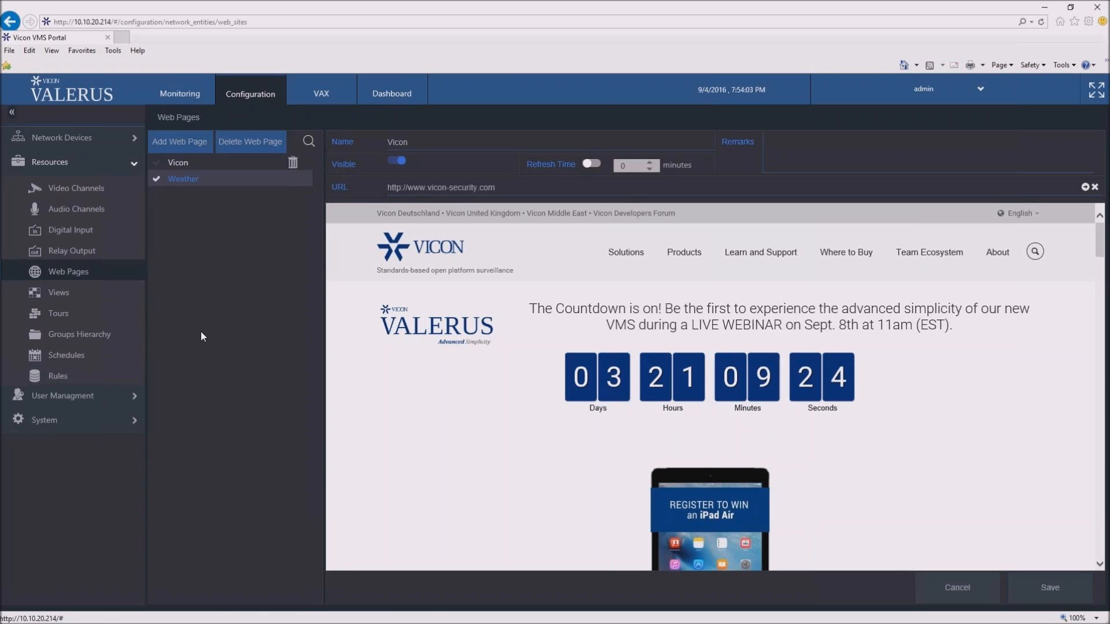
- In the Day Shift view, replace 10.10.20.226_Camera_4 with 10.10.20.226_Camera_8 from the available resources, and save the view
{"action": "left_click", "coordinate": [69, 299]}
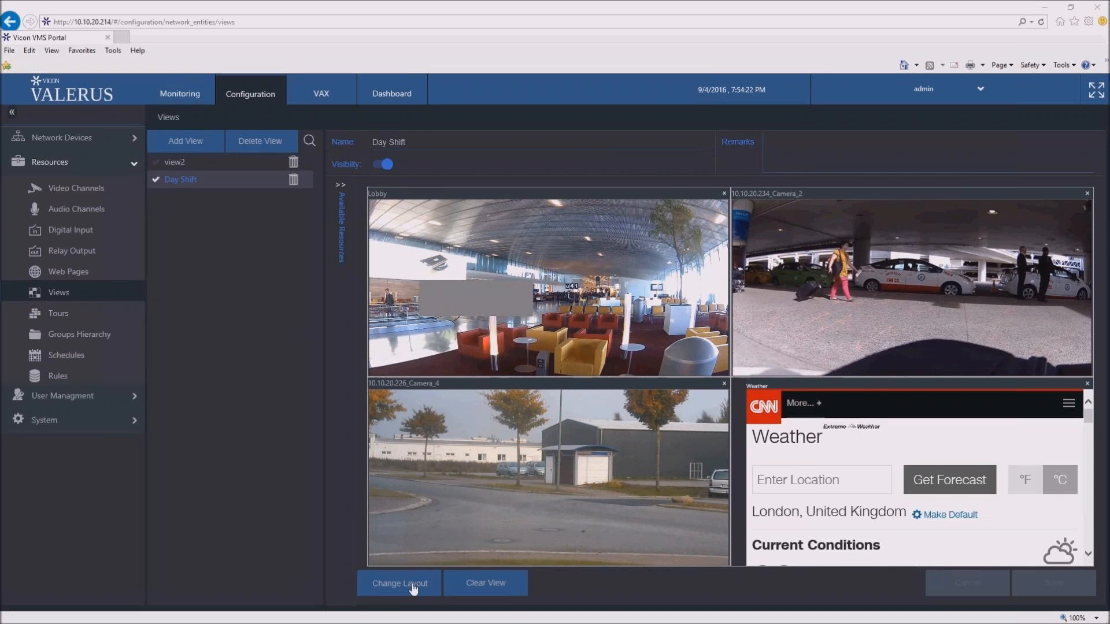
{"action": "left_click", "coordinate": [342, 185]}
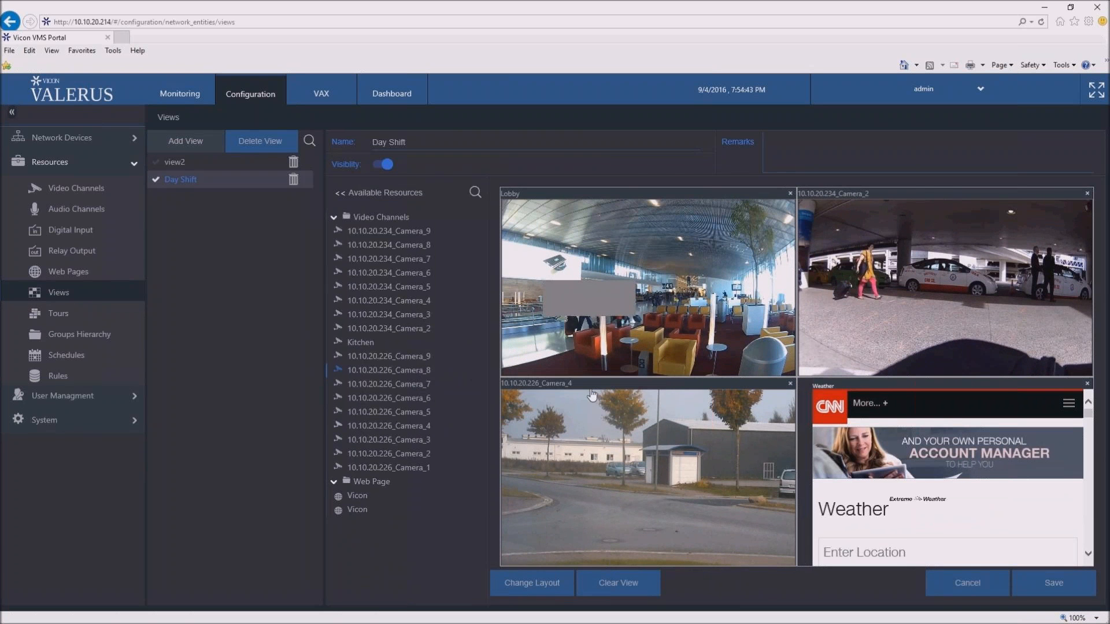
{"action": "left_click_drag", "start_coordinate": [592, 396], "coordinate": [593, 405]}
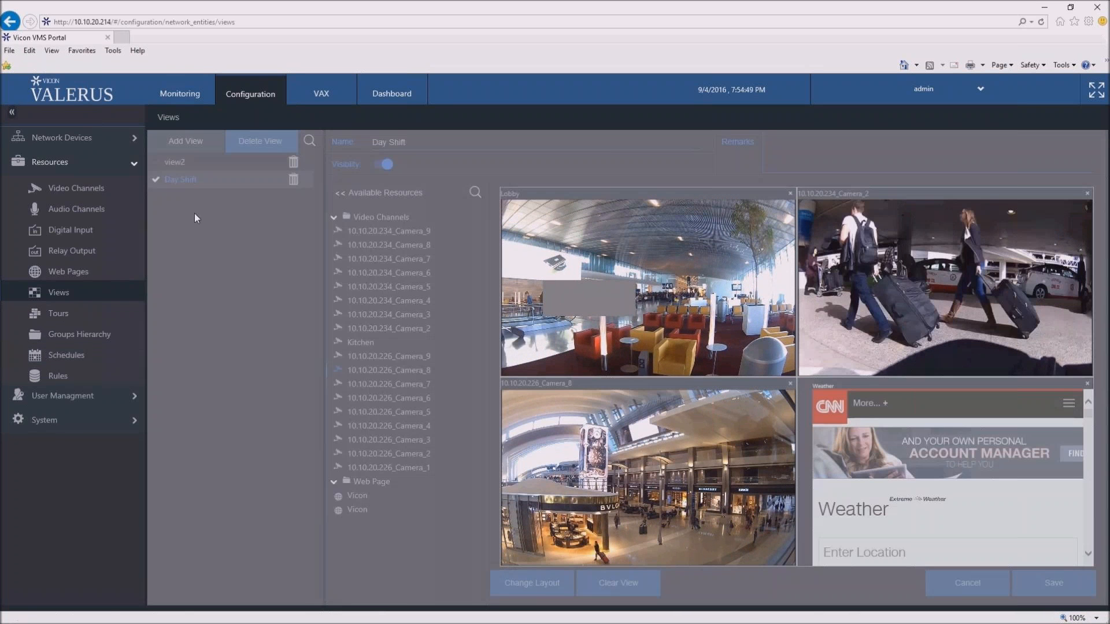
- Open the Tours configuration
{"action": "left_click", "coordinate": [60, 319]}
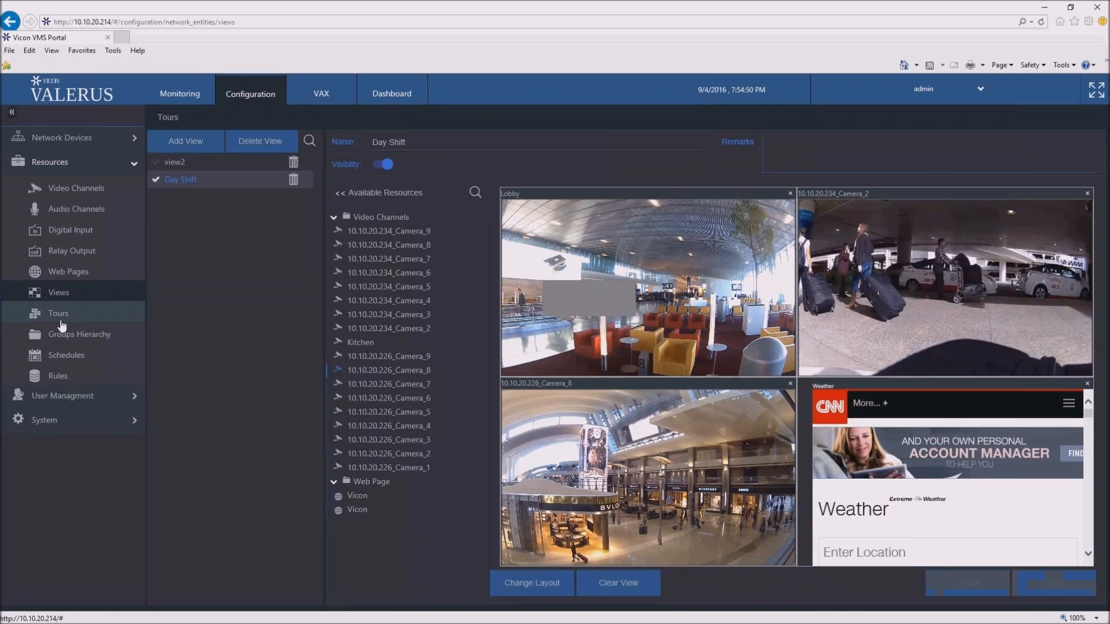
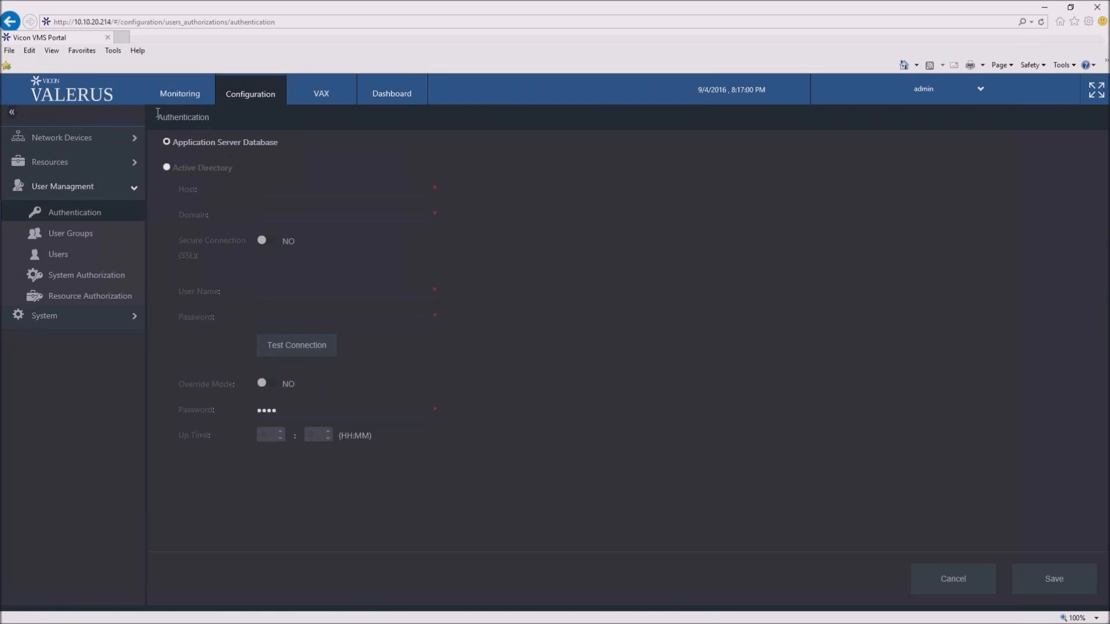
- Inspect the Active Directory authentication fields, restore Application Server Database, and view the User Groups and Users pages
{"action": "left_click", "coordinate": [167, 168]}
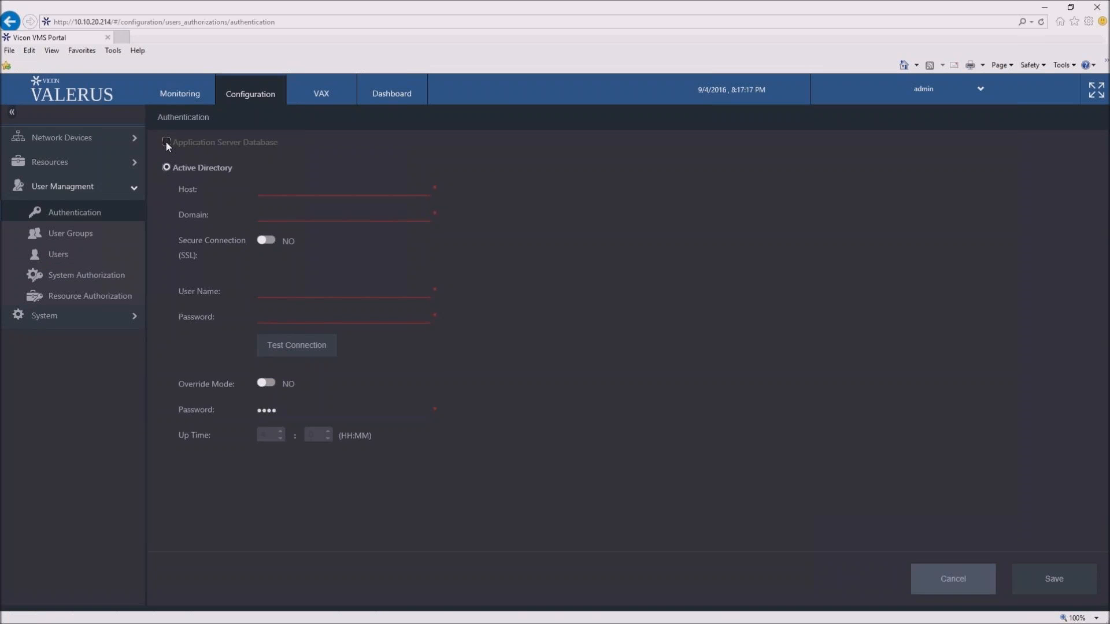
{"action": "left_click", "coordinate": [166, 141]}
{"action": "left_click", "coordinate": [70, 230]}
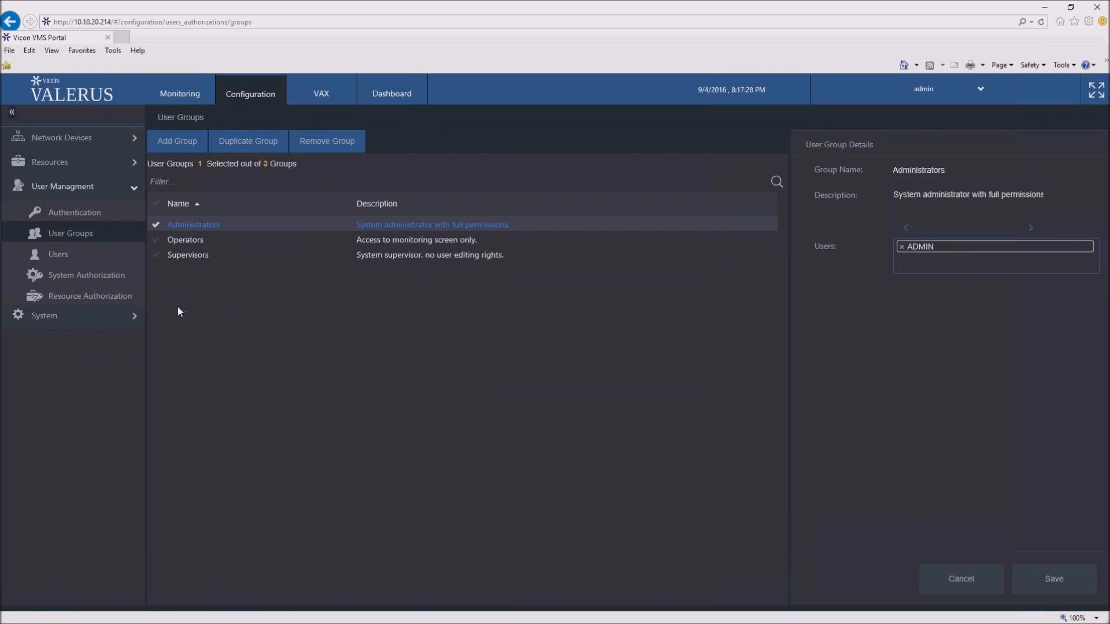
{"action": "left_click", "coordinate": [58, 258]}
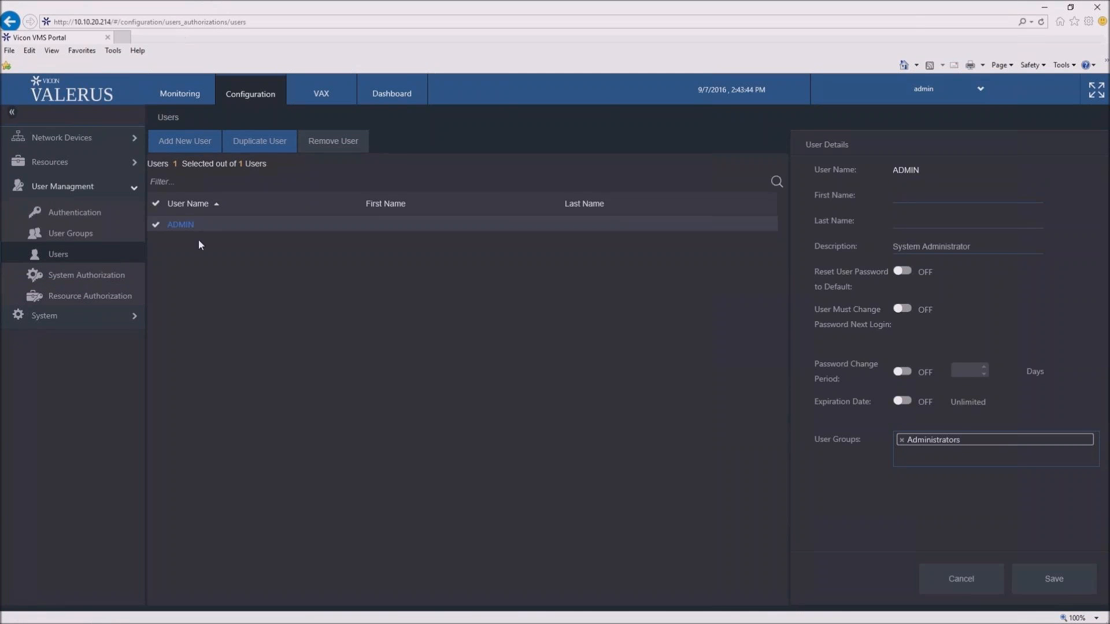
- Open the system's Licensing page and examine the fields of the Online Activation Form
{"action": "left_click", "coordinate": [126, 321]}
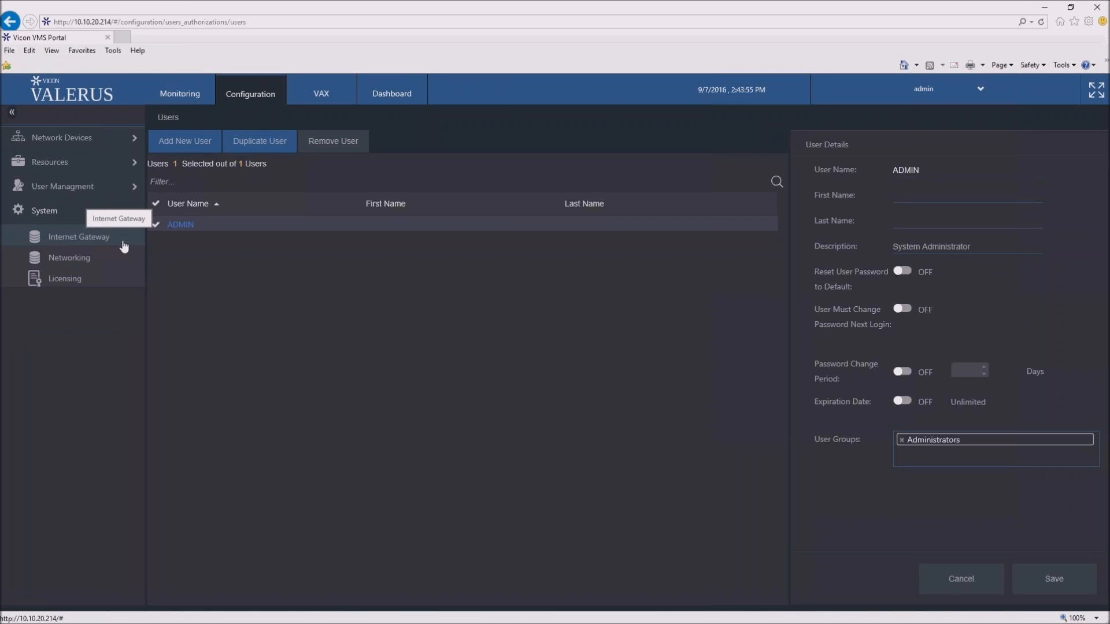
{"action": "left_click", "coordinate": [101, 282]}
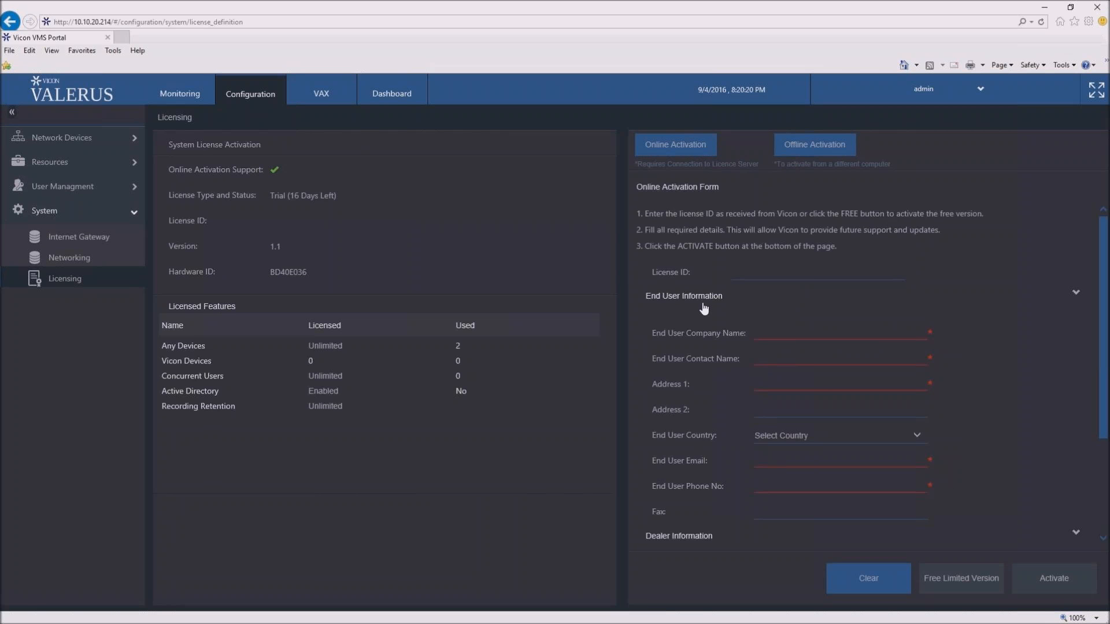
{"action": "scroll", "coordinate": [747, 312], "scroll_direction": "down", "scroll_amount": 2}
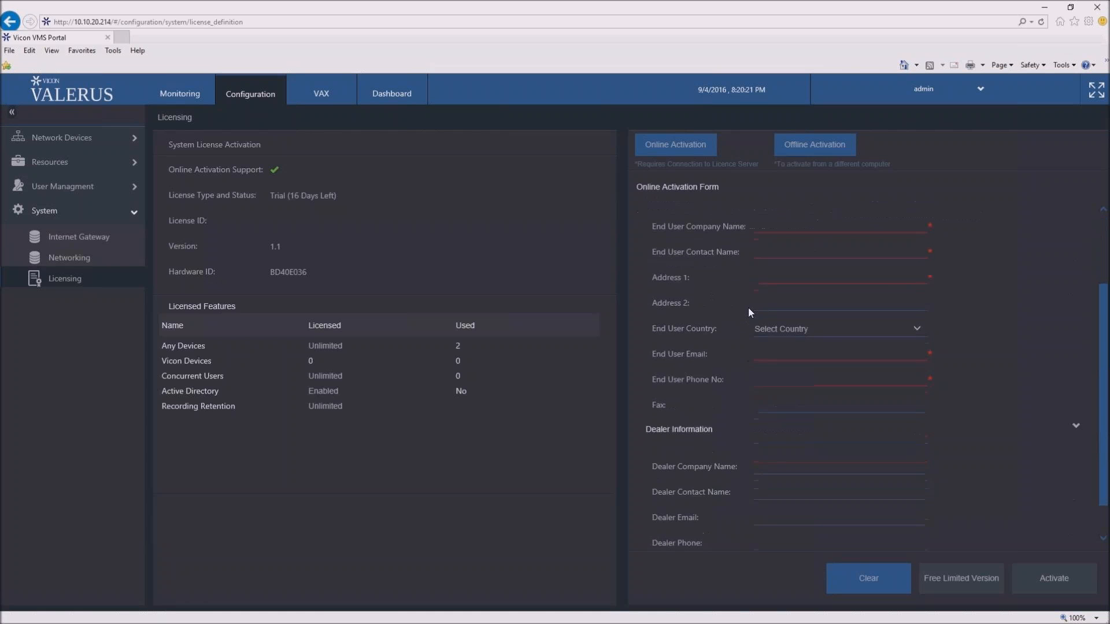
{"action": "scroll", "coordinate": [737, 340], "scroll_direction": "down", "scroll_amount": 1}
{"action": "scroll", "coordinate": [764, 390], "scroll_direction": "up", "scroll_amount": 3}
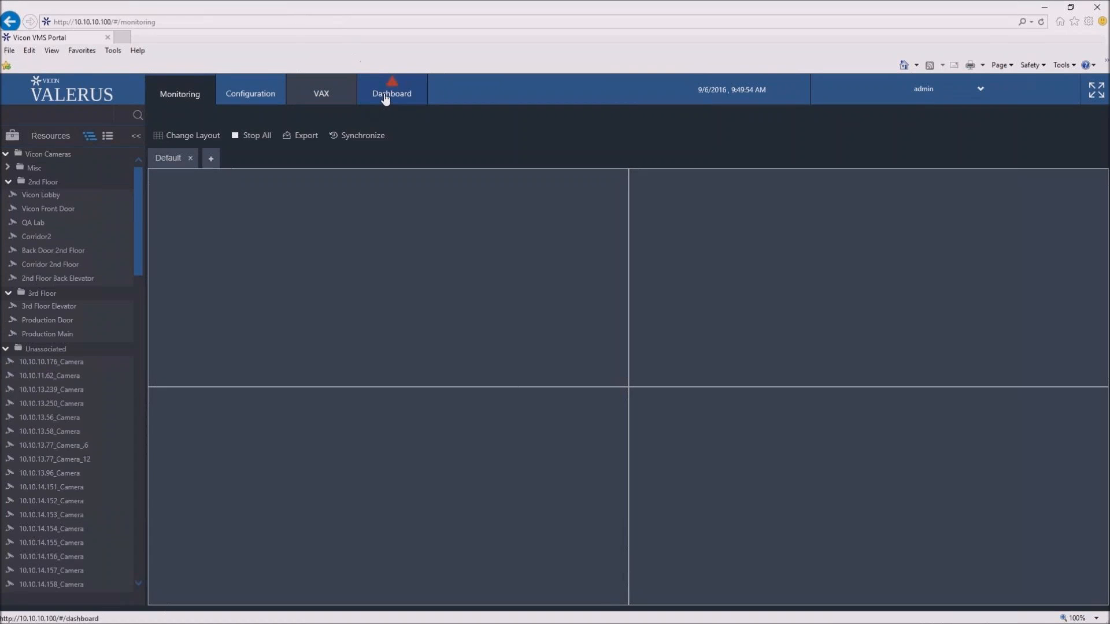
- Open the Dashboard and examine the error details listed for the proxys and the cameras
{"action": "left_click", "coordinate": [387, 99]}
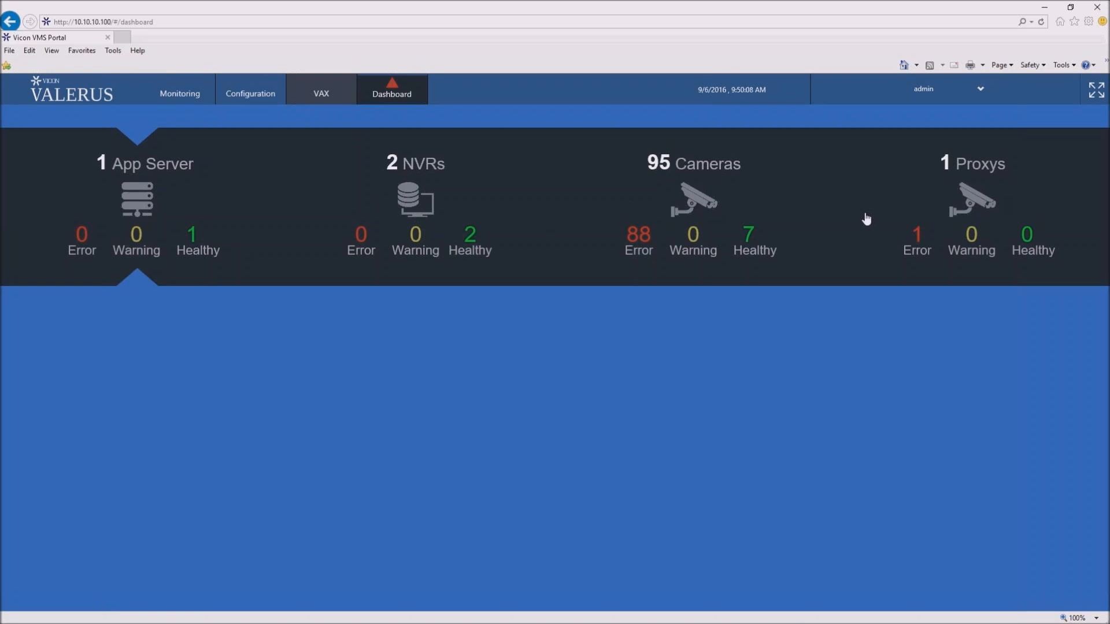
{"action": "left_click", "coordinate": [941, 235]}
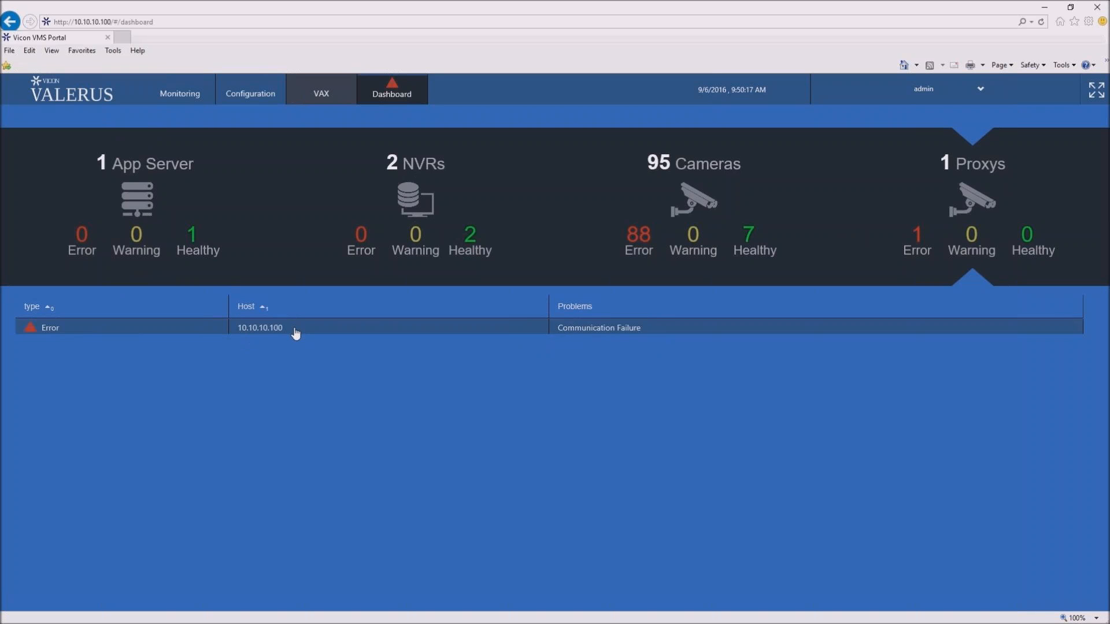
{"action": "left_click", "coordinate": [625, 329]}
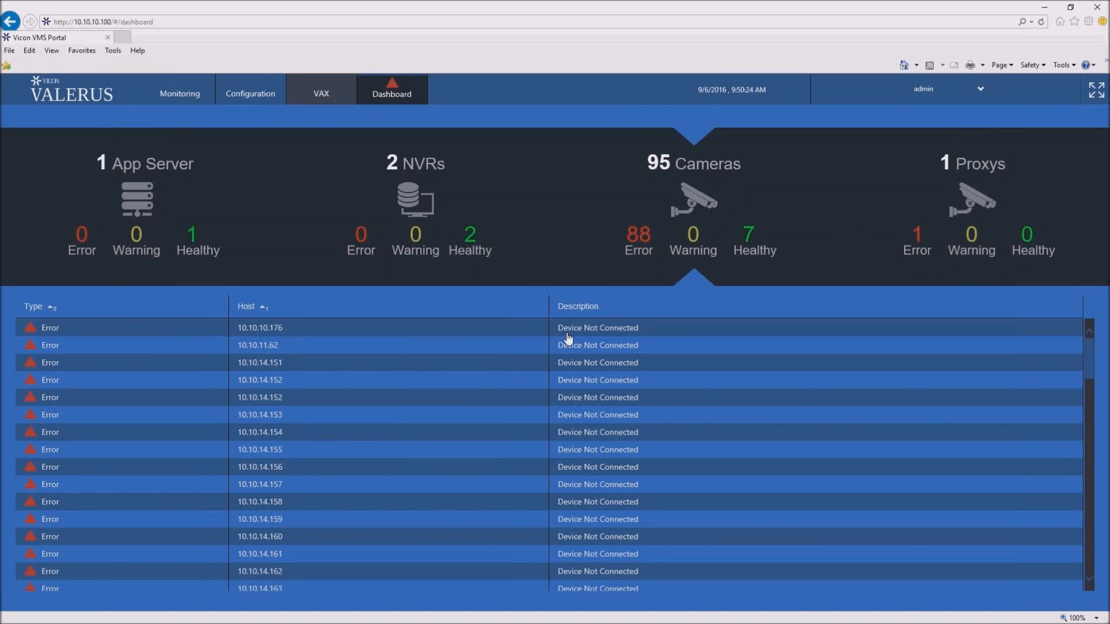
{"action": "scroll", "coordinate": [665, 411], "scroll_direction": "down", "scroll_amount": 3}
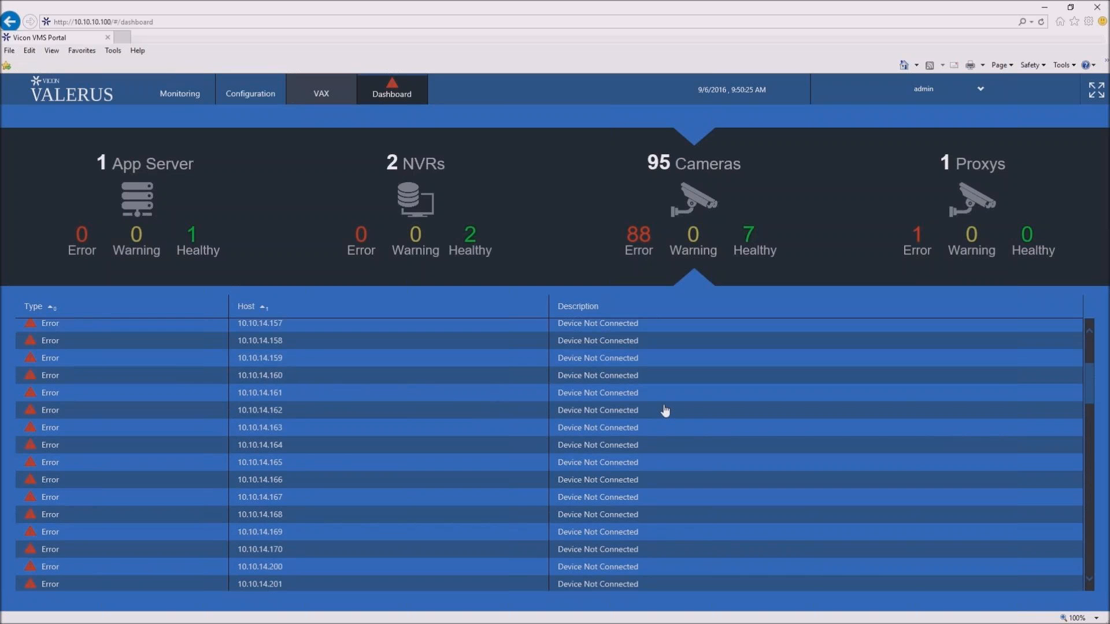
{"action": "scroll", "coordinate": [665, 411], "scroll_direction": "up", "scroll_amount": 3}
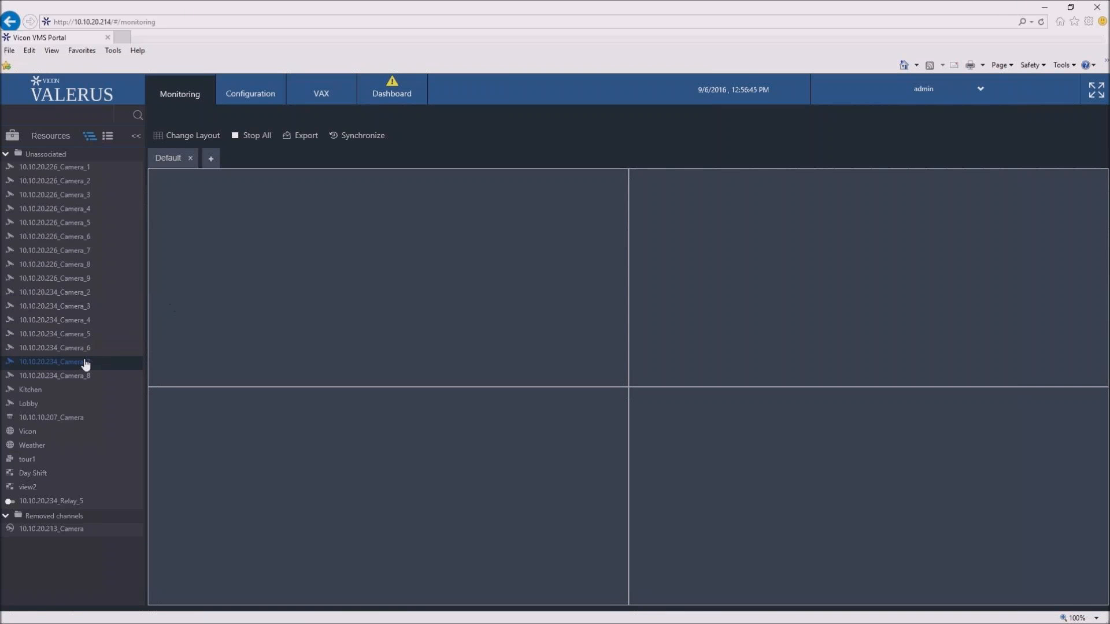
- Display 10.10.20.234_Camera_7 in the first tile and 10.10.20.234_Camera_8 in the fourth tile of the Default monitoring layout
{"action": "left_click_drag", "start_coordinate": [84, 364], "coordinate": [241, 309]}
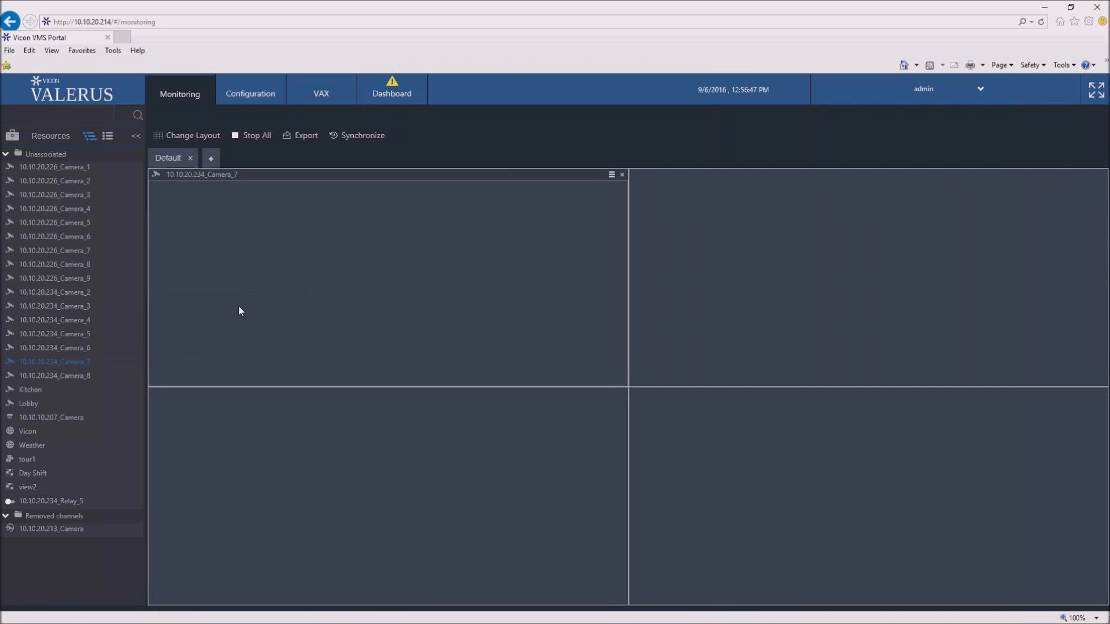
{"action": "left_click_drag", "start_coordinate": [80, 382], "coordinate": [723, 471]}
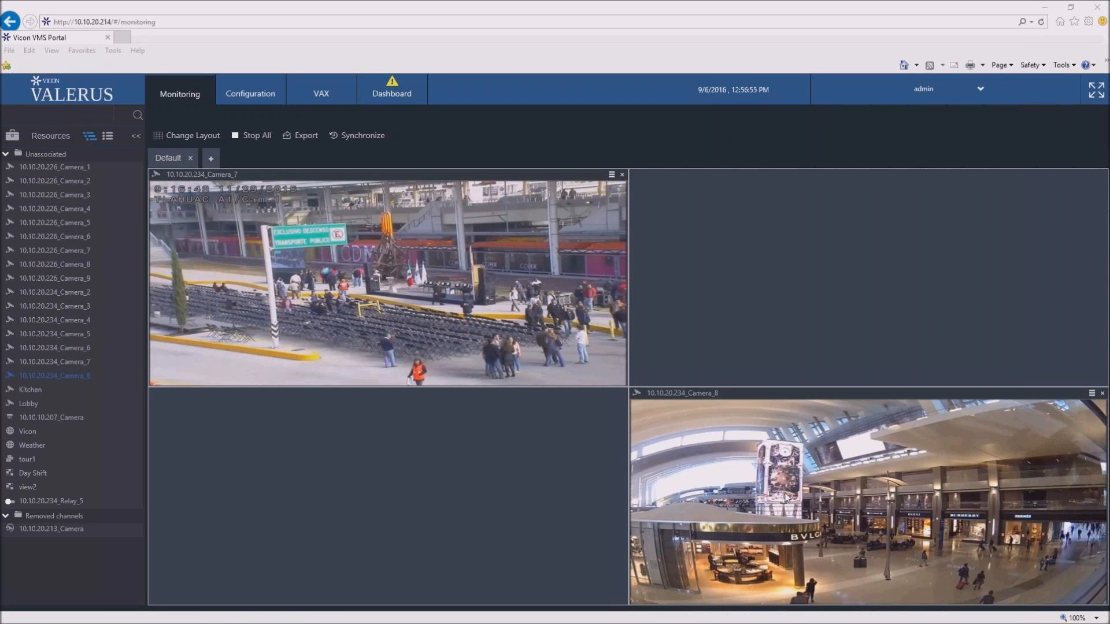
{"action": "mouse_move", "coordinate": [588, 177]}
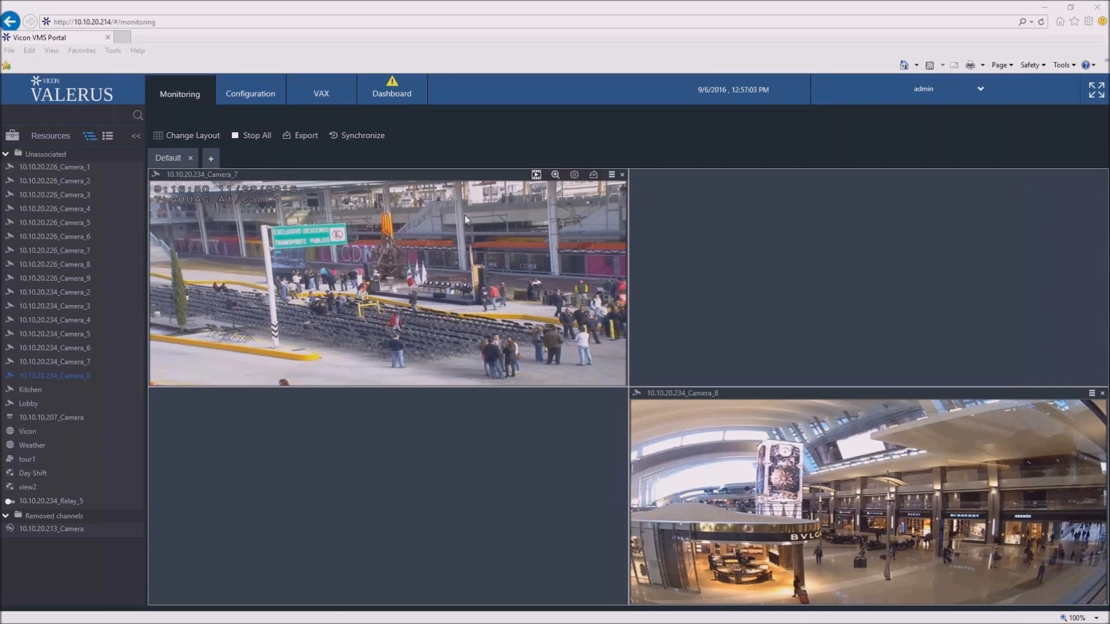
- Open the export form for the displayed cameras and view the export range settings of 10.10.20.234_Camera_7
{"action": "left_click", "coordinate": [305, 136]}
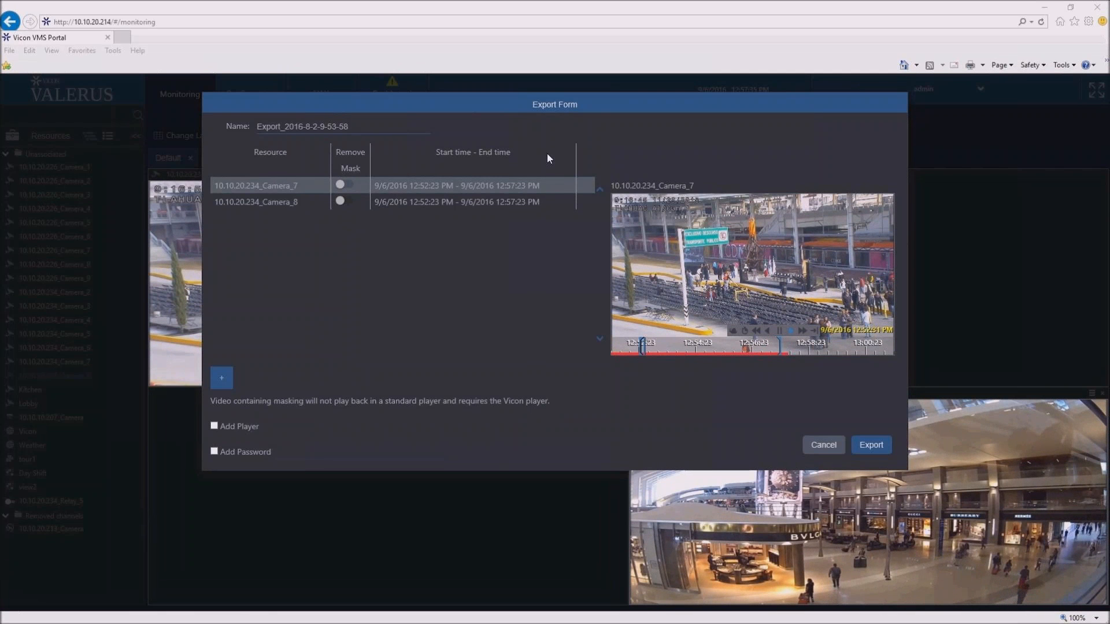
{"action": "left_click", "coordinate": [566, 187]}
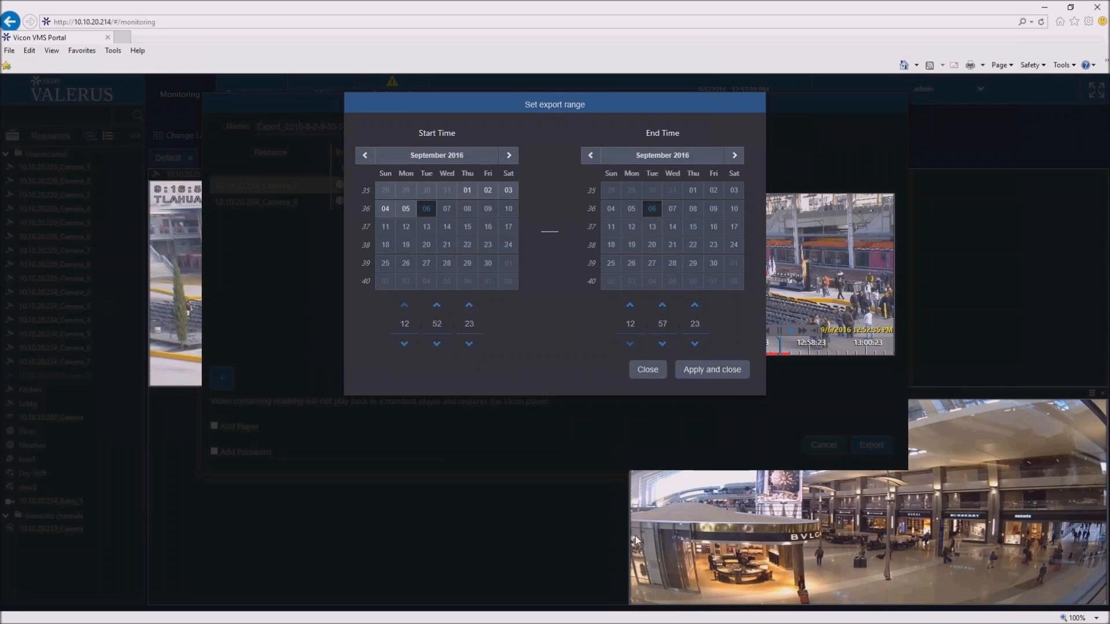
{"action": "left_click", "coordinate": [648, 372]}
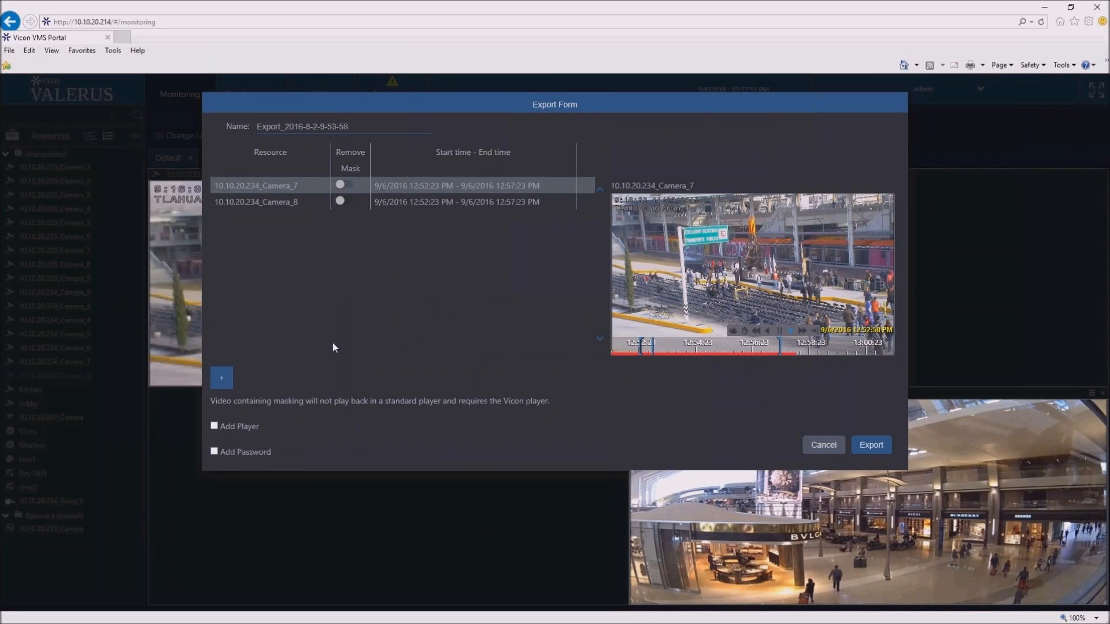
- Add the Kitchen resource to the export list and start the export
{"action": "left_click", "coordinate": [224, 388]}
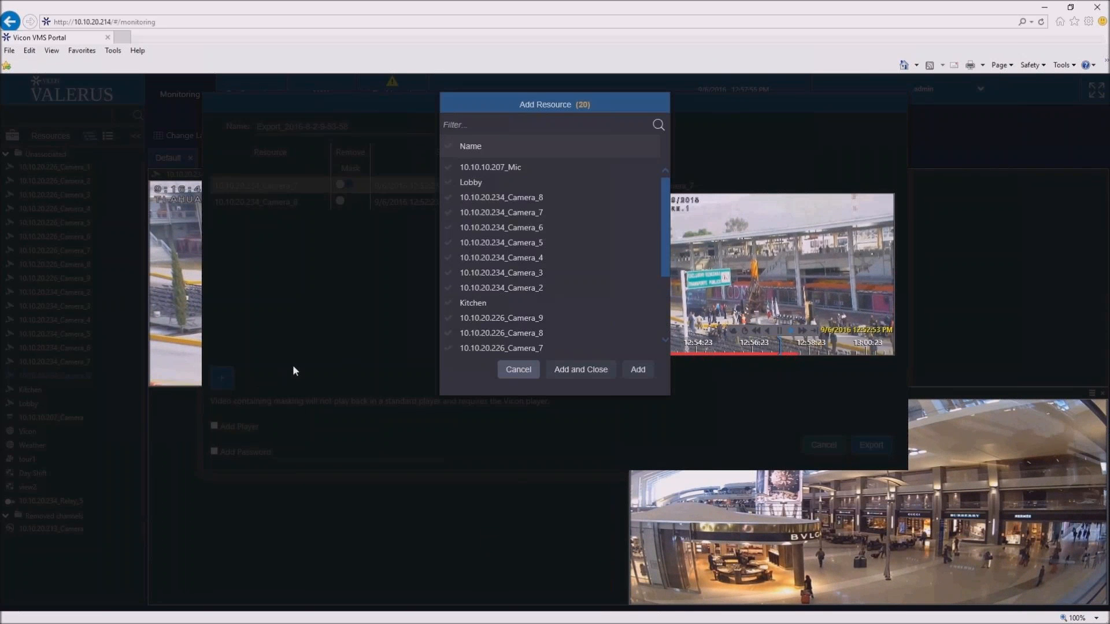
{"action": "left_click", "coordinate": [483, 304]}
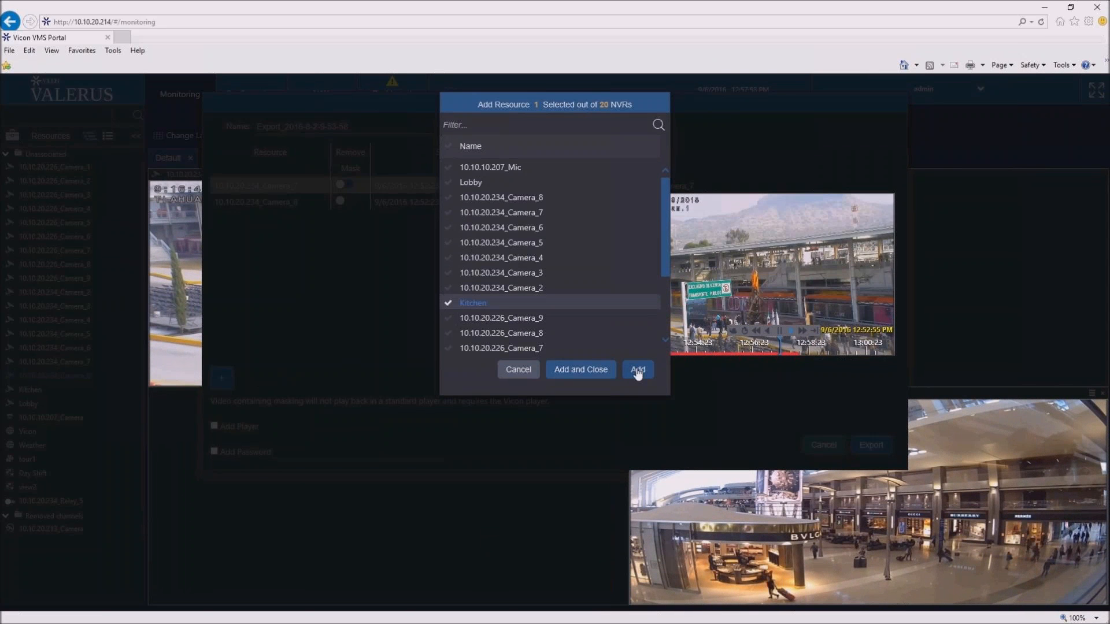
{"action": "left_click", "coordinate": [638, 372]}
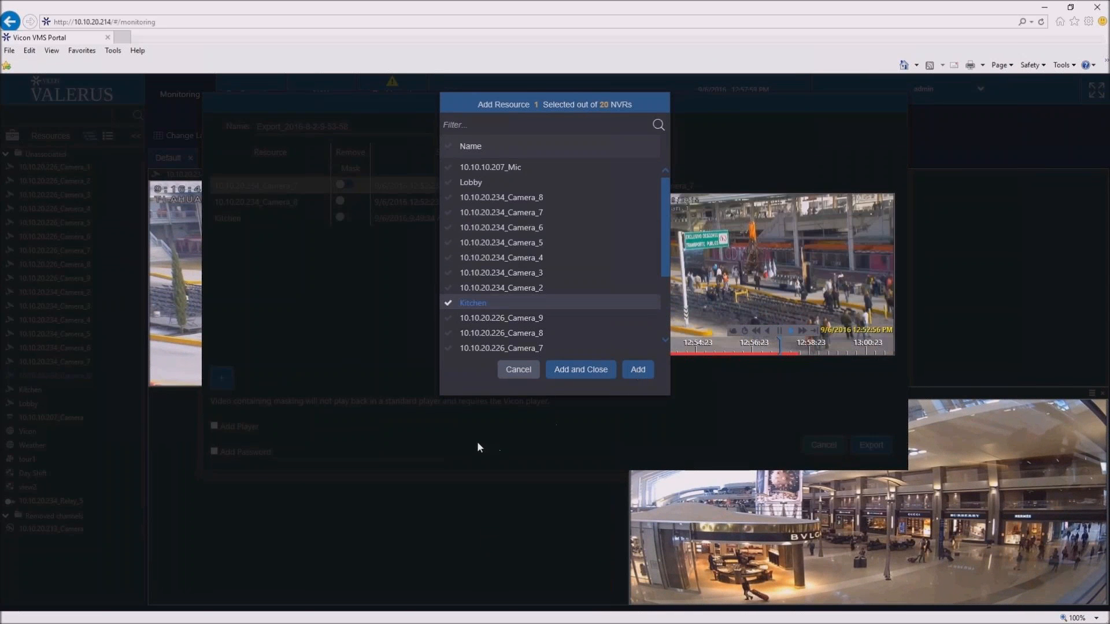
{"action": "left_click", "coordinate": [523, 372]}
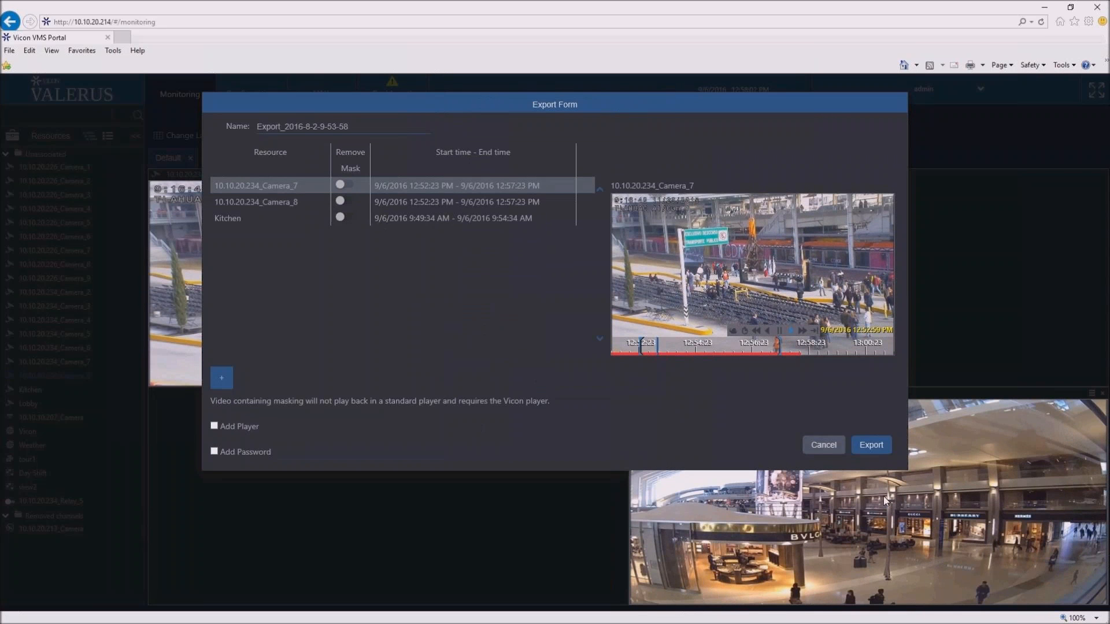
{"action": "left_click", "coordinate": [889, 446]}
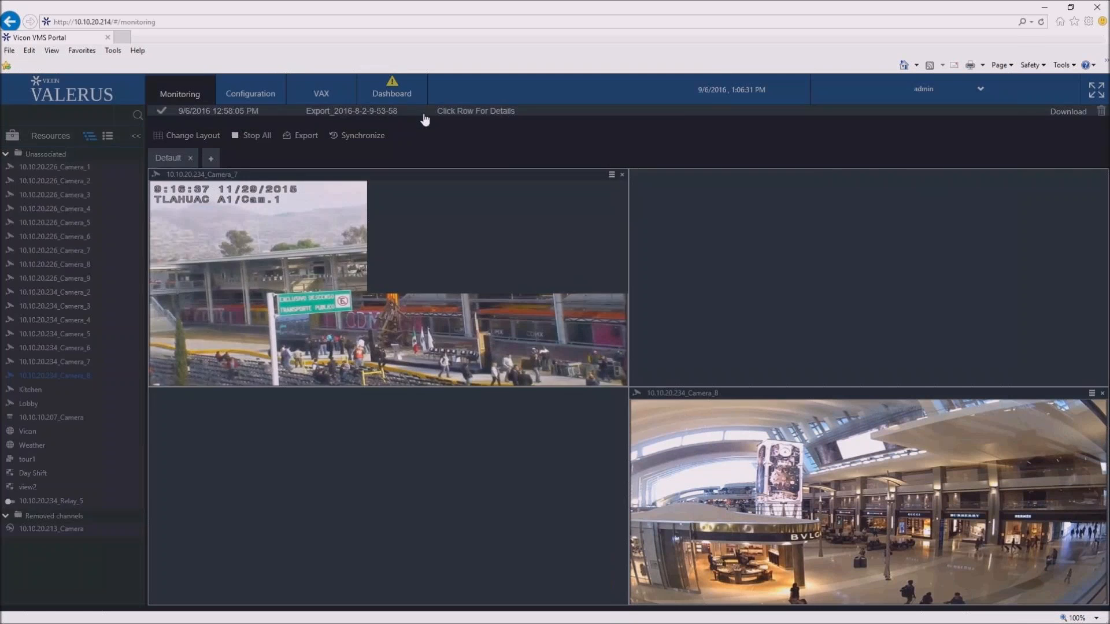
- Check the finished export's details and download it to the Desktop as Export_2016-8-2-9-53-58.zip
{"action": "left_click", "coordinate": [426, 113]}
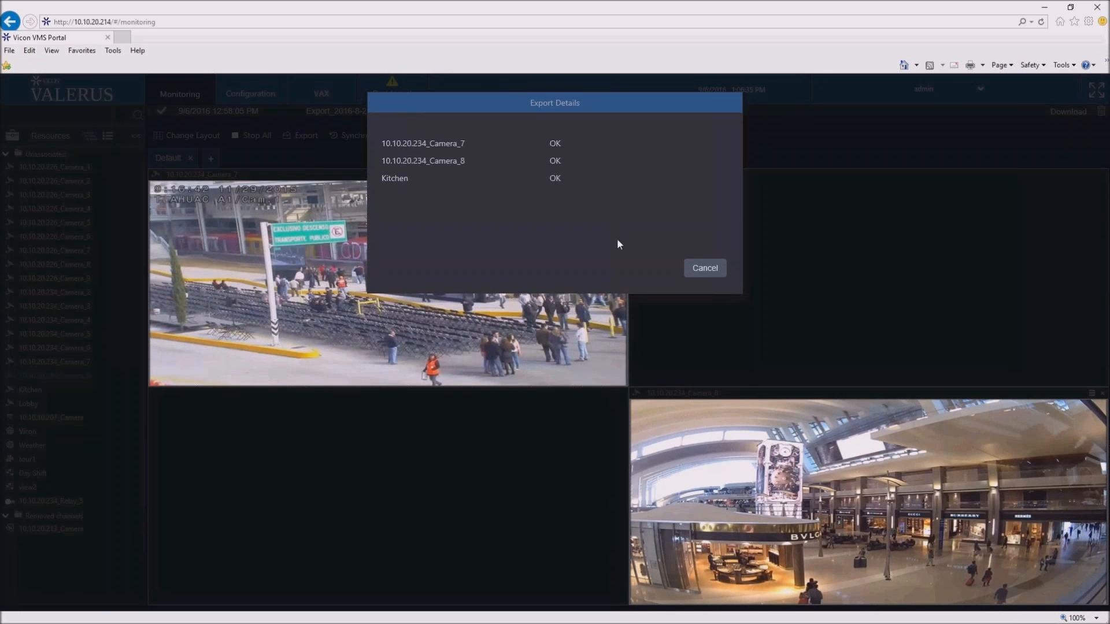
{"action": "left_click", "coordinate": [697, 270]}
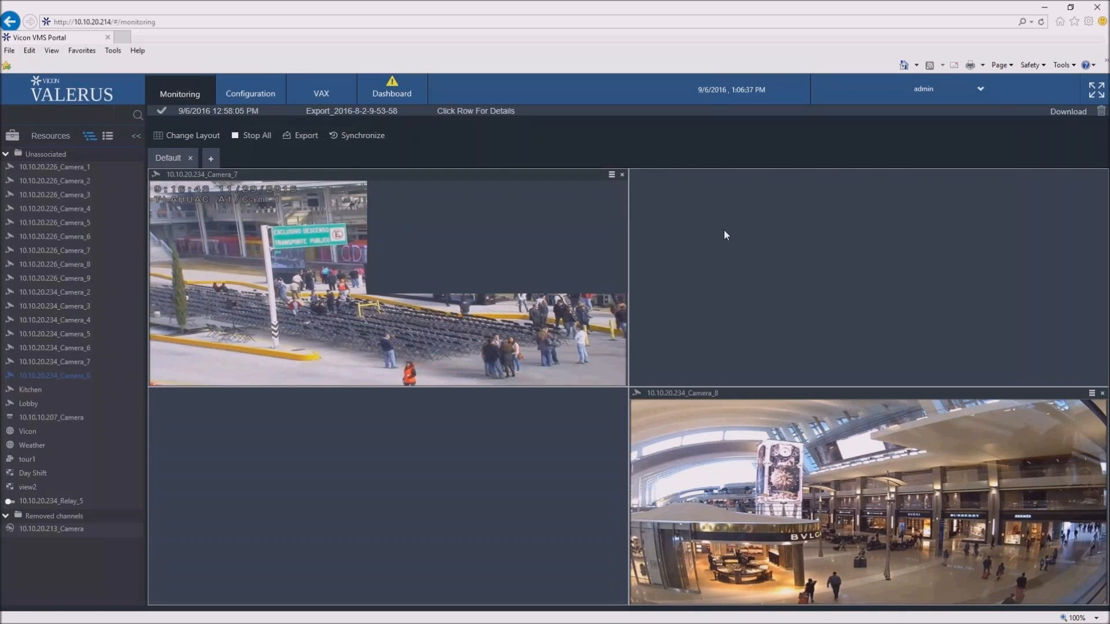
{"action": "left_click", "coordinate": [1056, 116]}
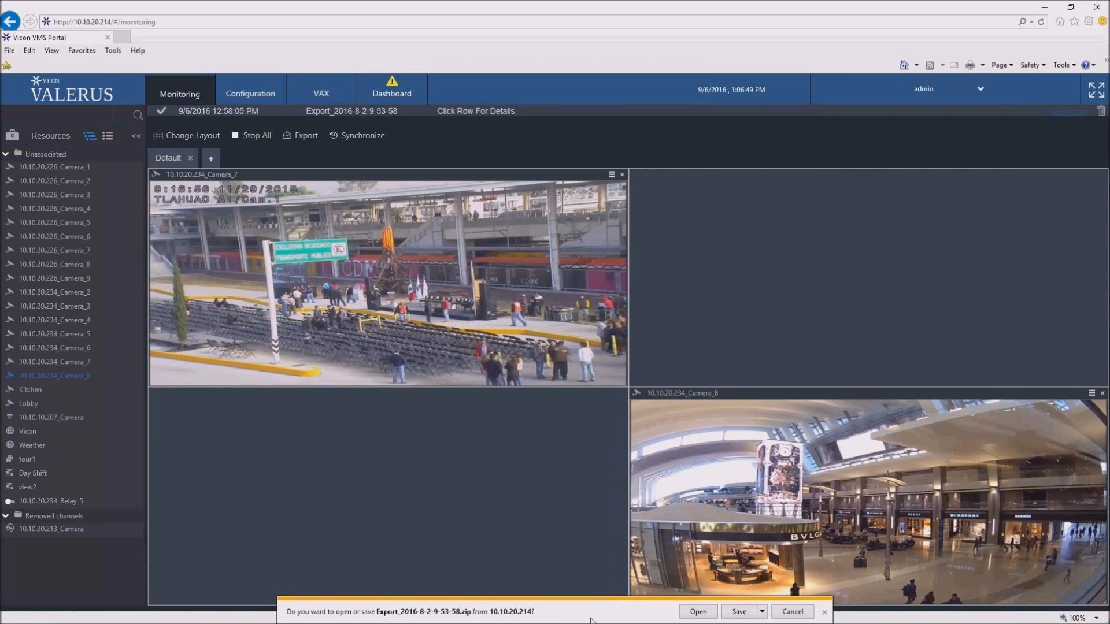
{"action": "left_click", "coordinate": [763, 613]}
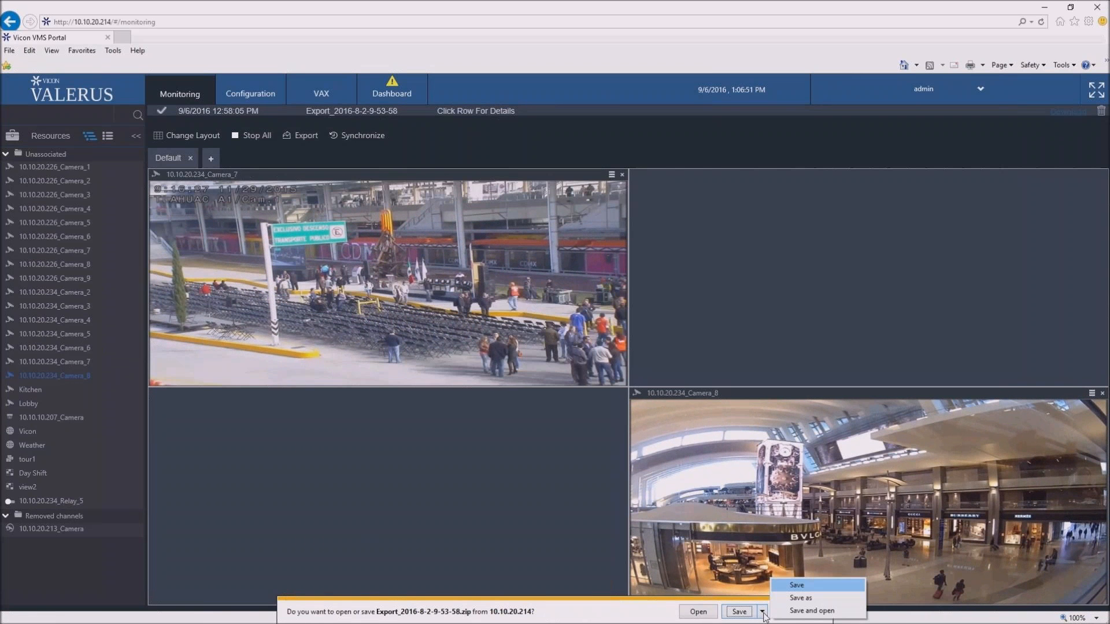
{"action": "left_click", "coordinate": [793, 601]}
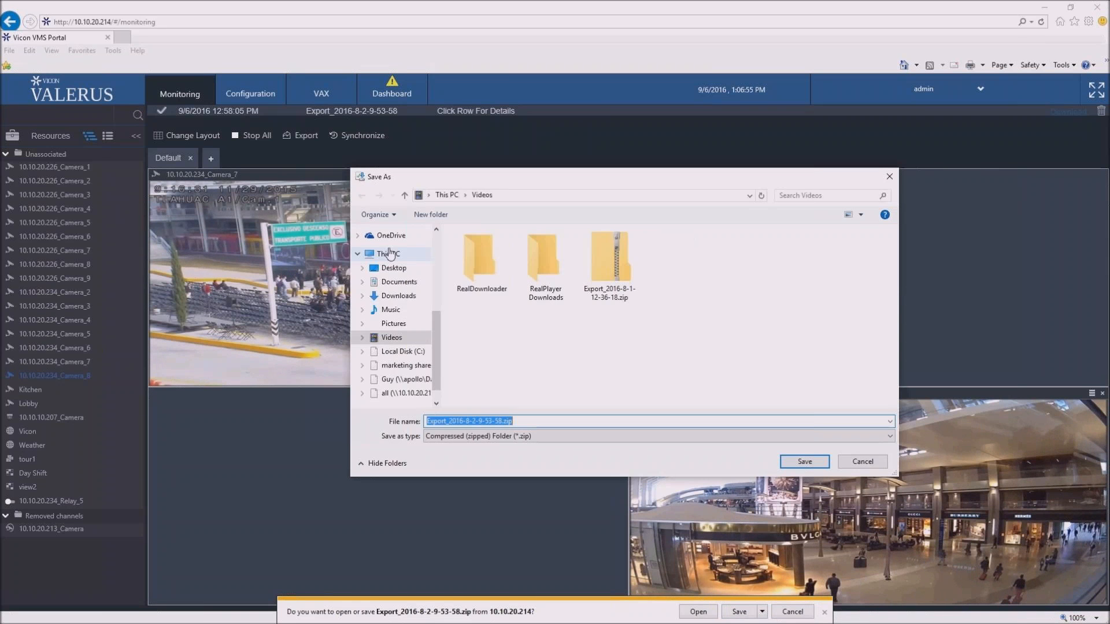
{"action": "left_click", "coordinate": [395, 268]}
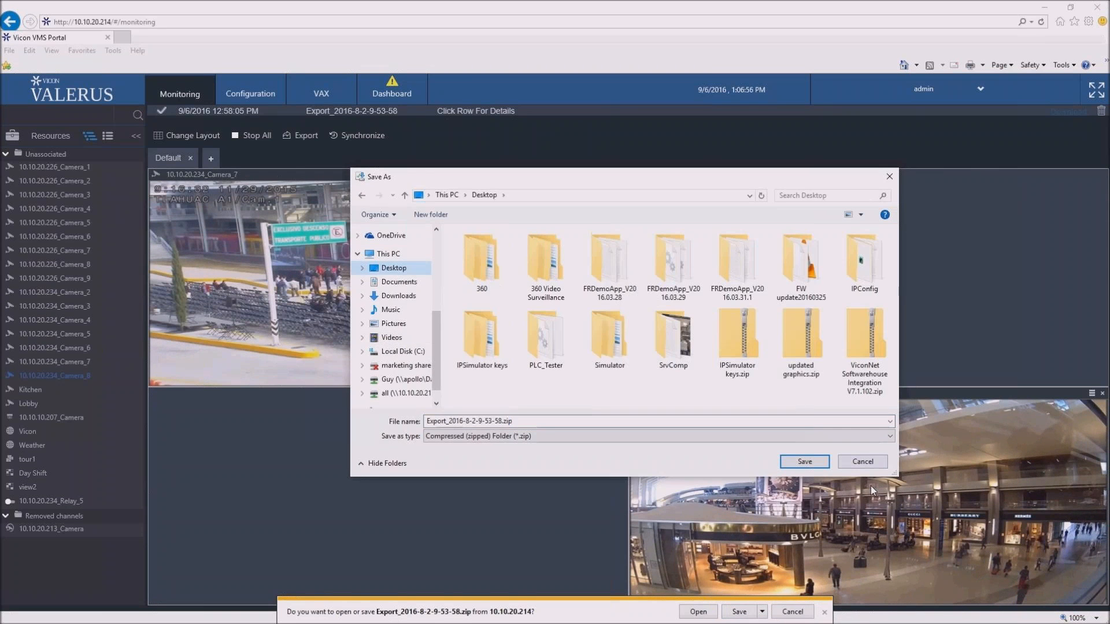
{"action": "left_click", "coordinate": [805, 461]}
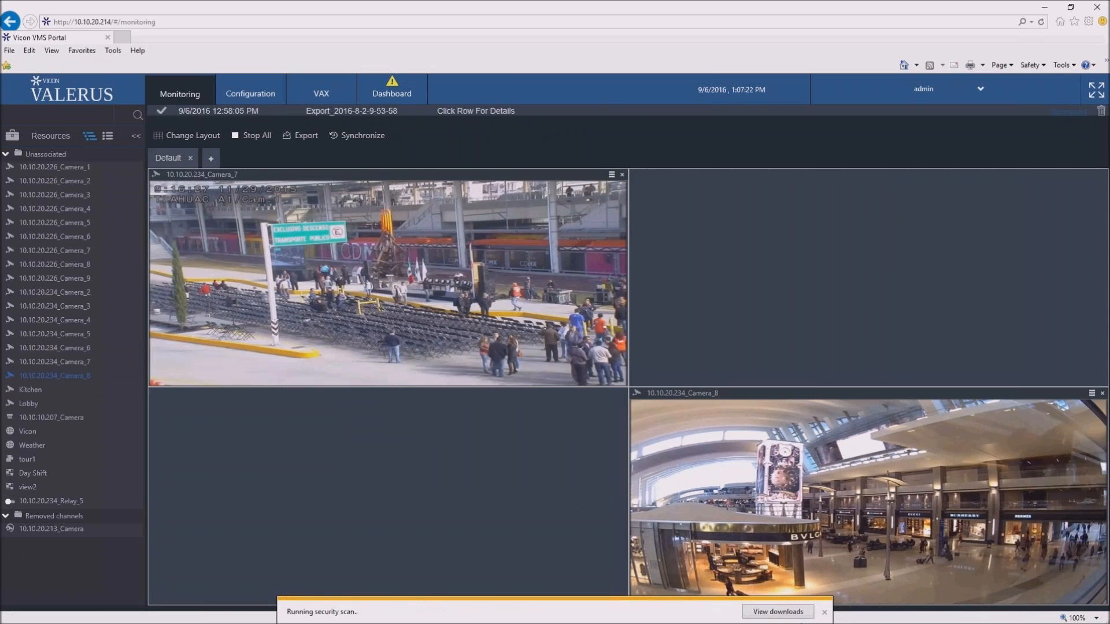
- Open Valerus_Player.html from the export folder, answer No to showing only authorized items, and place the Kitchen clip in the second tile
{"action": "left_click", "coordinate": [778, 612]}
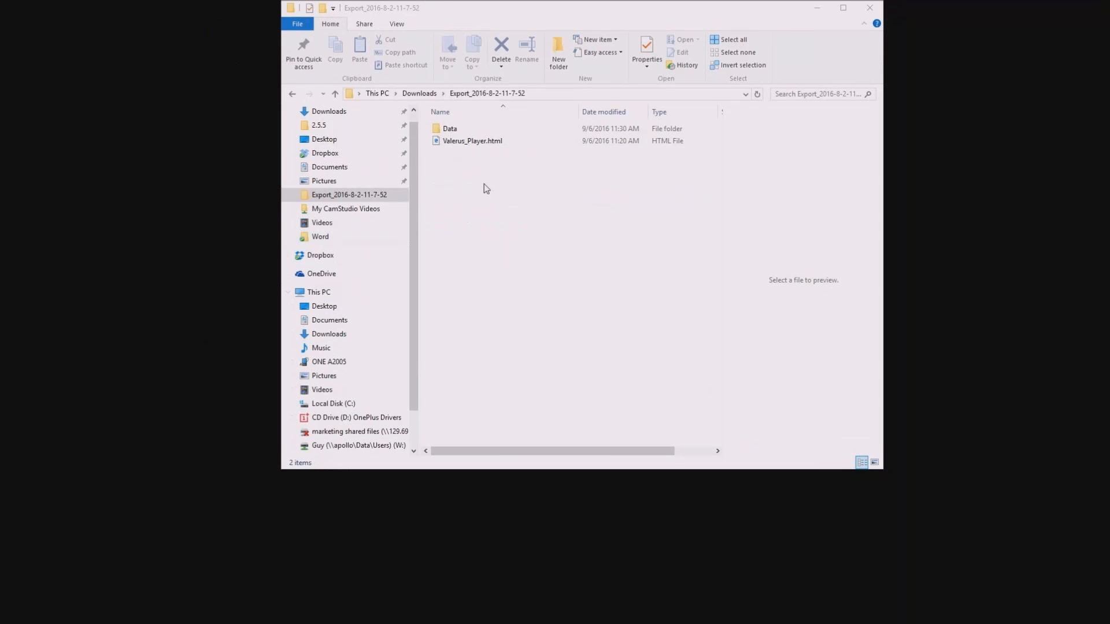
{"action": "double_click", "coordinate": [468, 144]}
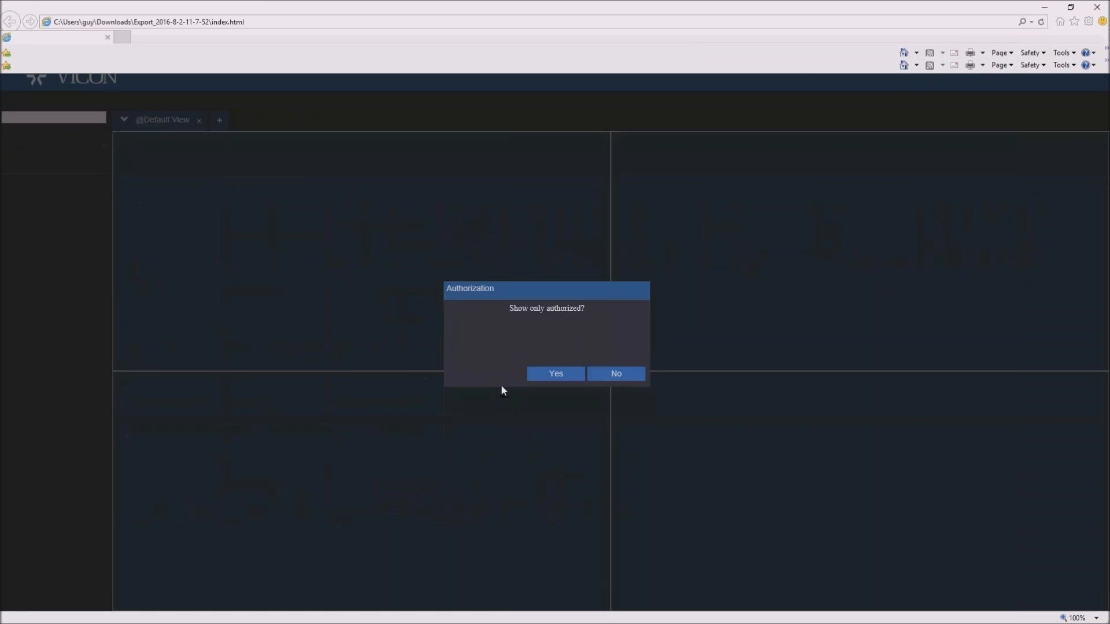
{"action": "left_click", "coordinate": [607, 383]}
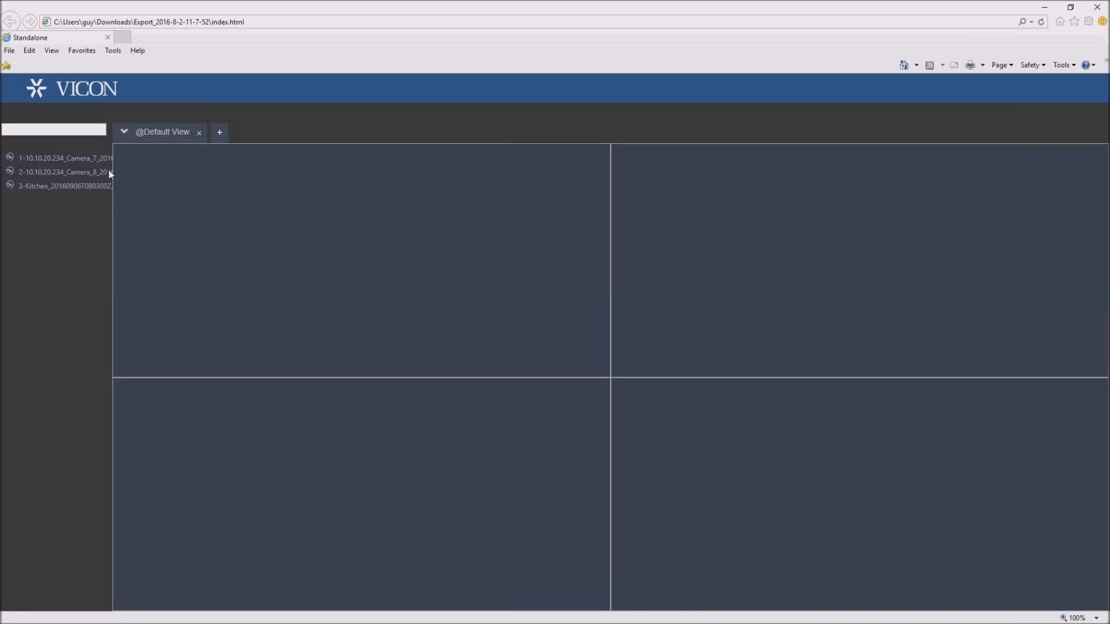
{"action": "mouse_move", "coordinate": [90, 163]}
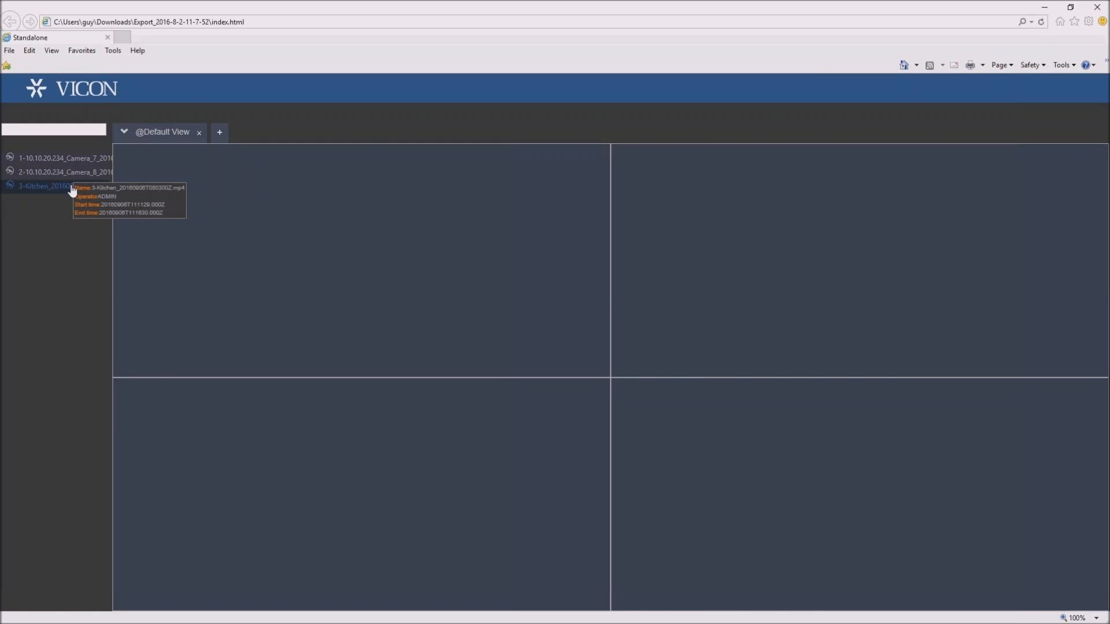
{"action": "left_click_drag", "start_coordinate": [68, 190], "coordinate": [660, 270]}
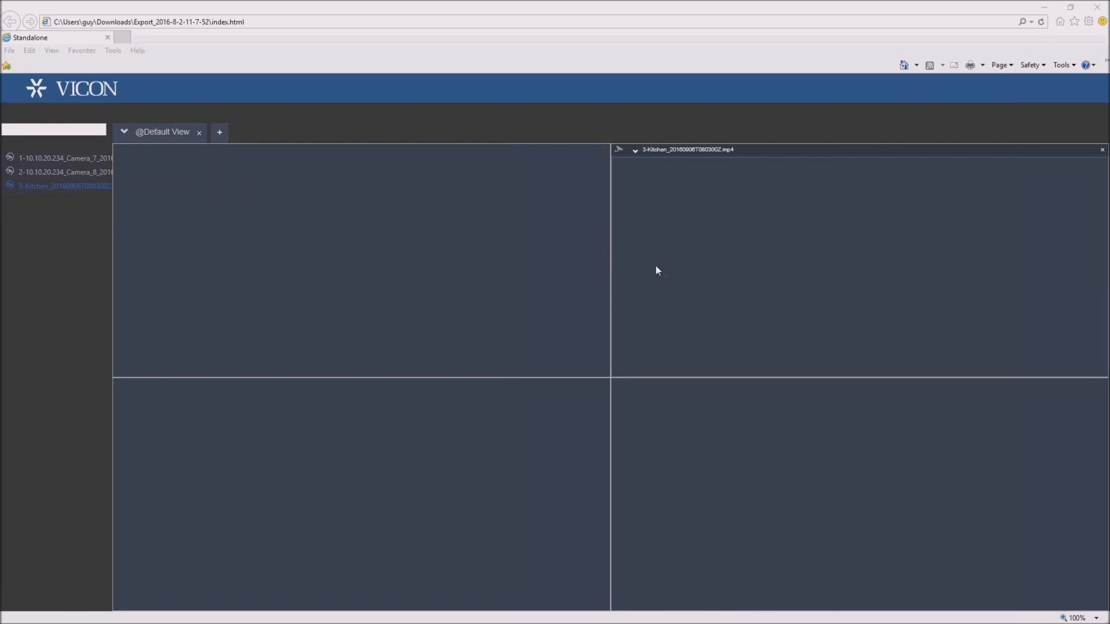
- Place the 10.10.20.234_Camera_8 clip in the third tile and the Camera_7 clip in the first tile, and view the available layouts
{"action": "left_click_drag", "start_coordinate": [79, 173], "coordinate": [322, 442]}
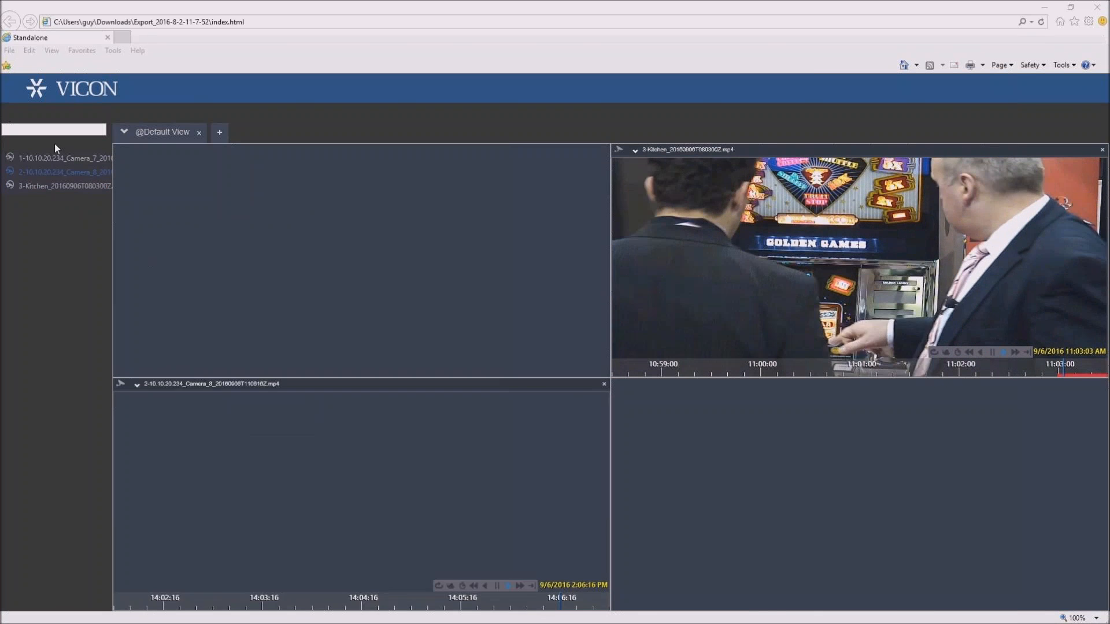
{"action": "left_click_drag", "start_coordinate": [63, 158], "coordinate": [300, 234]}
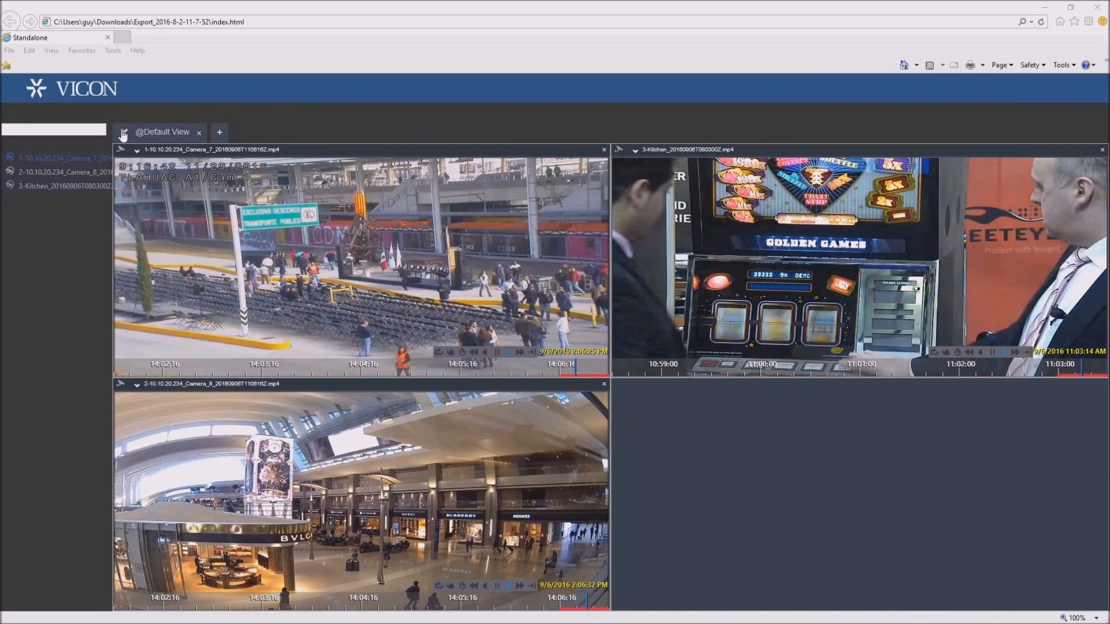
{"action": "left_click", "coordinate": [124, 134]}
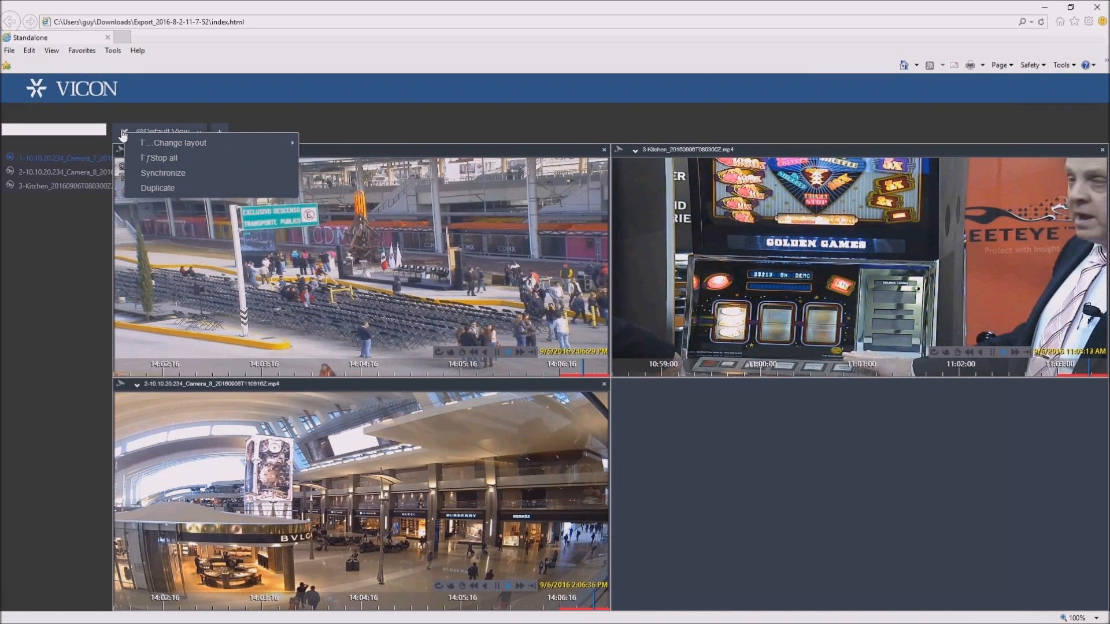
{"action": "mouse_move", "coordinate": [266, 143]}
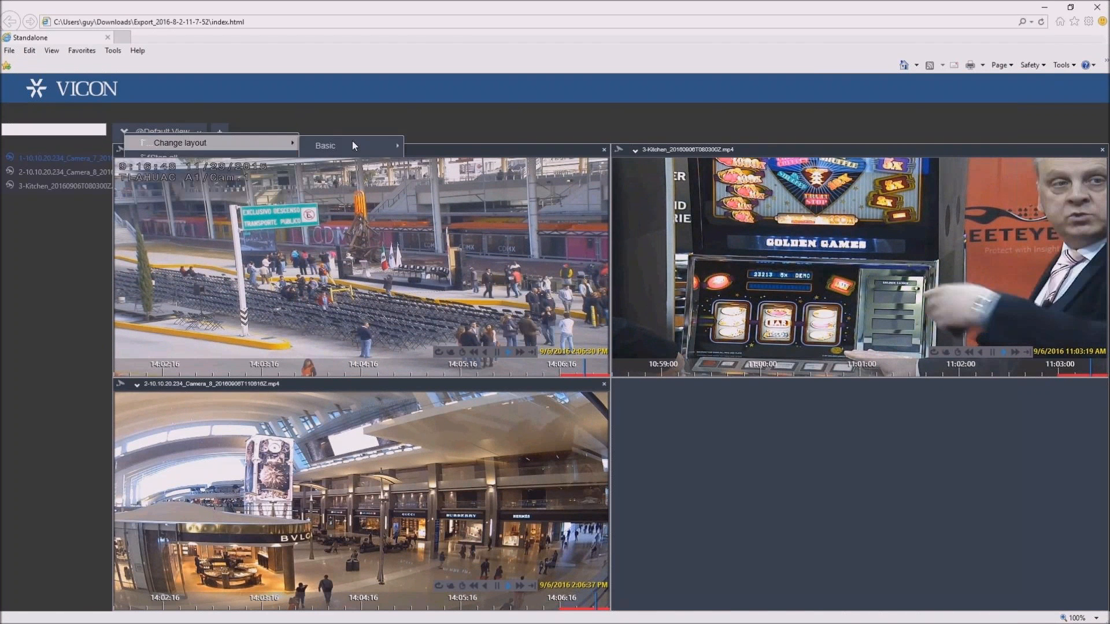
{"action": "left_click", "coordinate": [268, 115]}
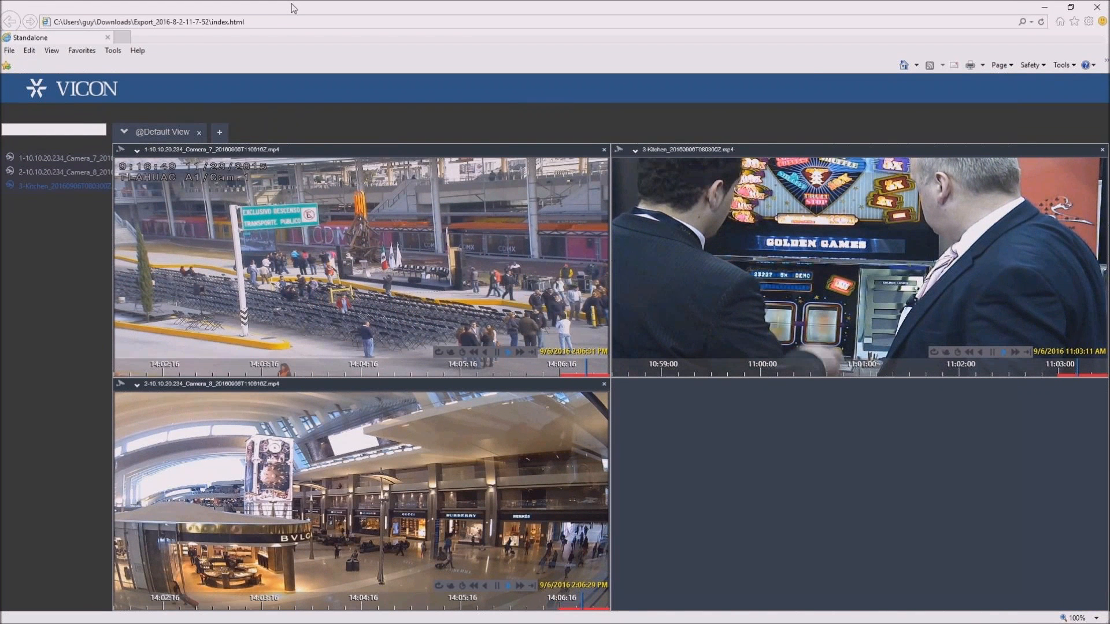
- Stop all clips in the default view and close the standalone player
{"action": "left_click", "coordinate": [126, 133]}
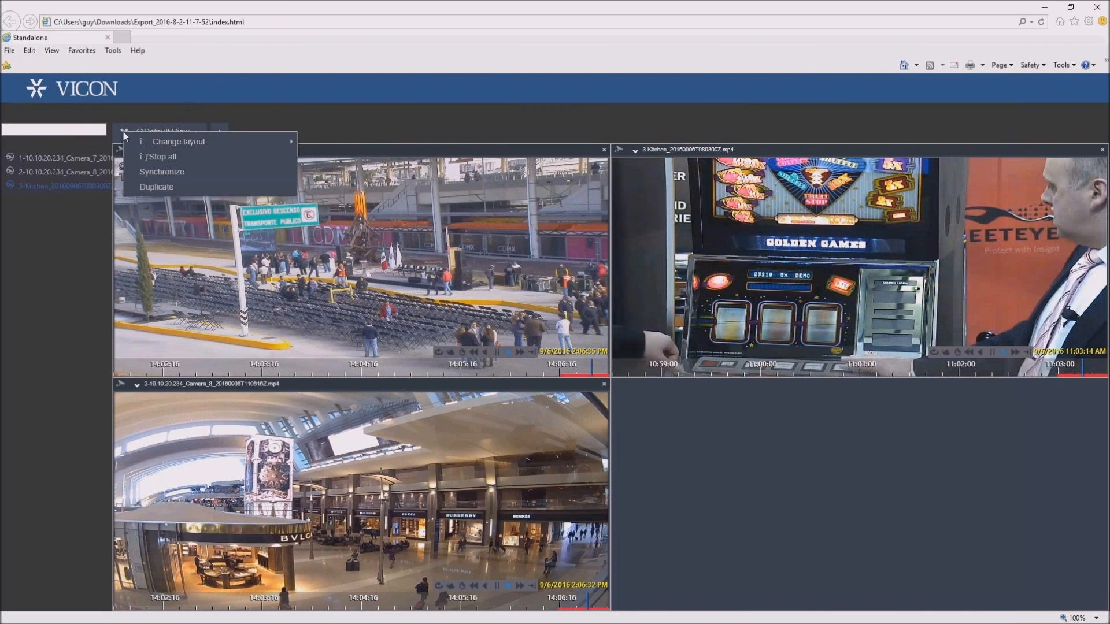
{"action": "left_click", "coordinate": [158, 157]}
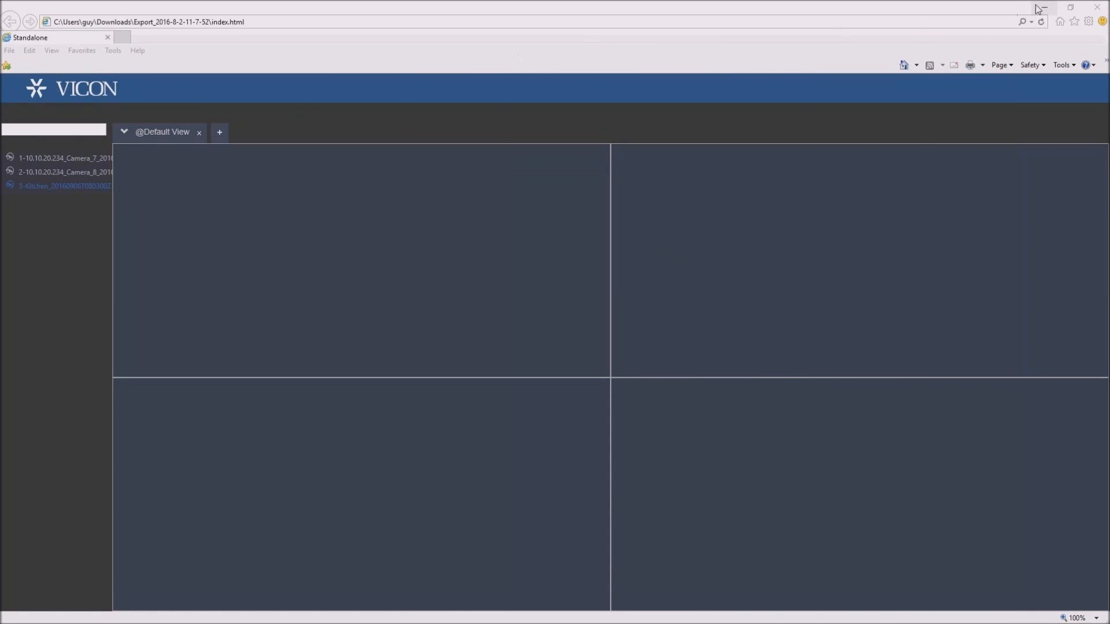
{"action": "left_click", "coordinate": [1101, 7]}
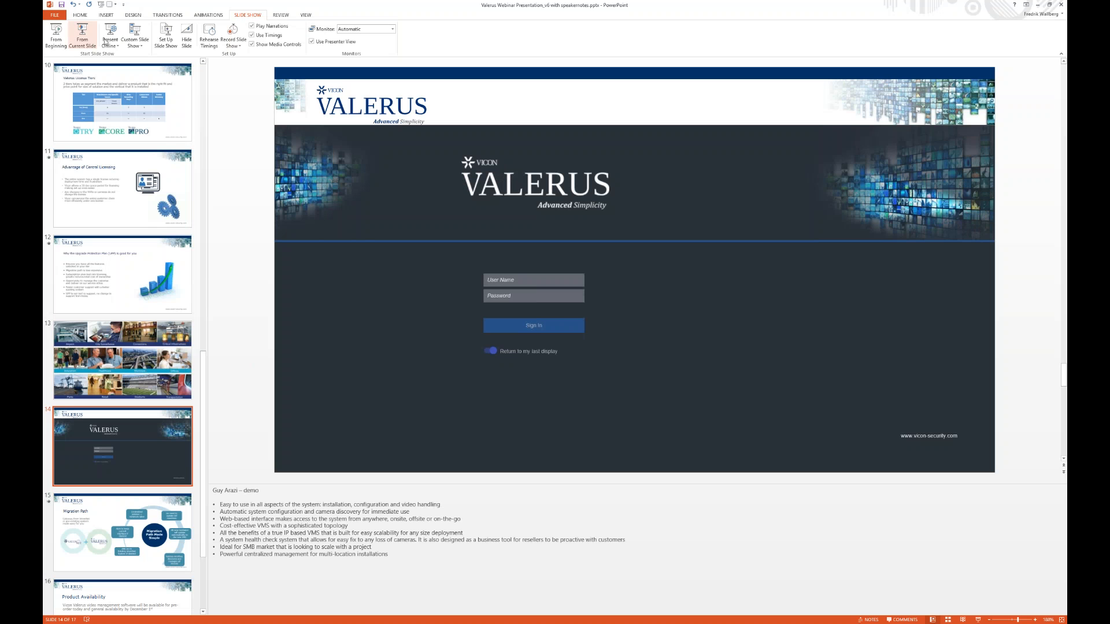
- In PowerPoint, start the slide show from the current slide and advance through Migration Path until the ViconNet and Valerus graphic is shown
{"action": "left_click", "coordinate": [88, 40]}
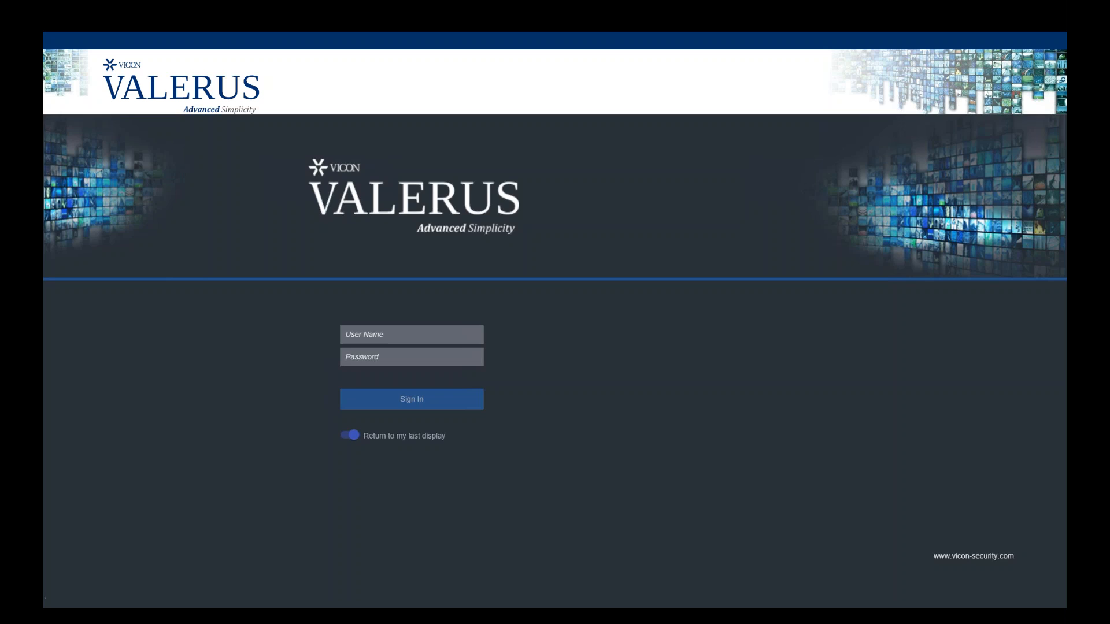
{"action": "key", "text": "Right"}
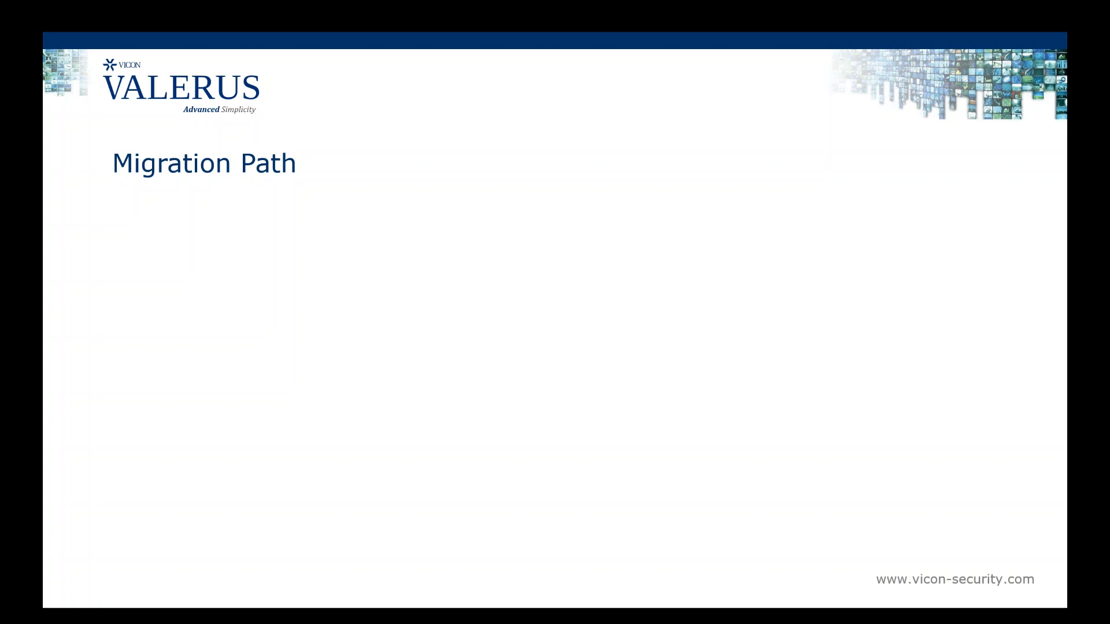
{"action": "key", "text": "Right"}
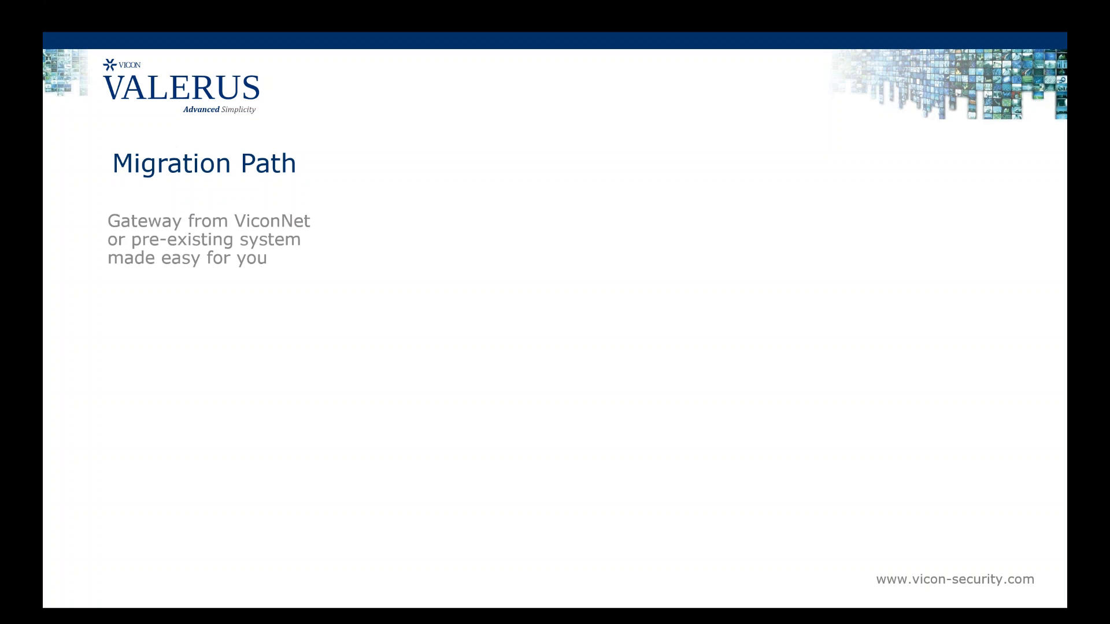
{"action": "key", "text": "Right"}
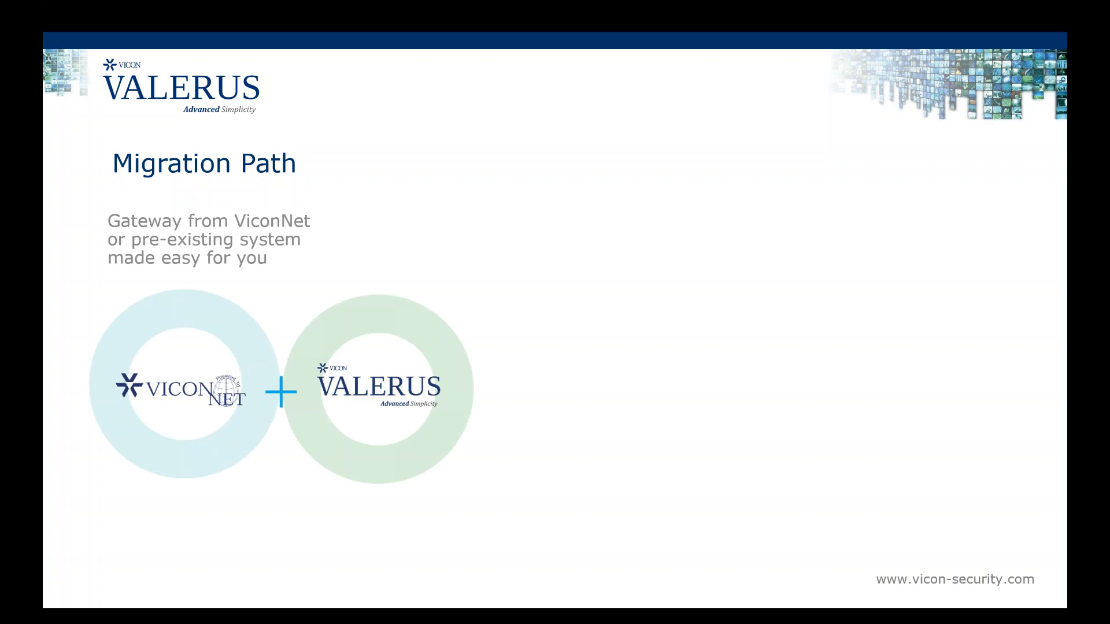